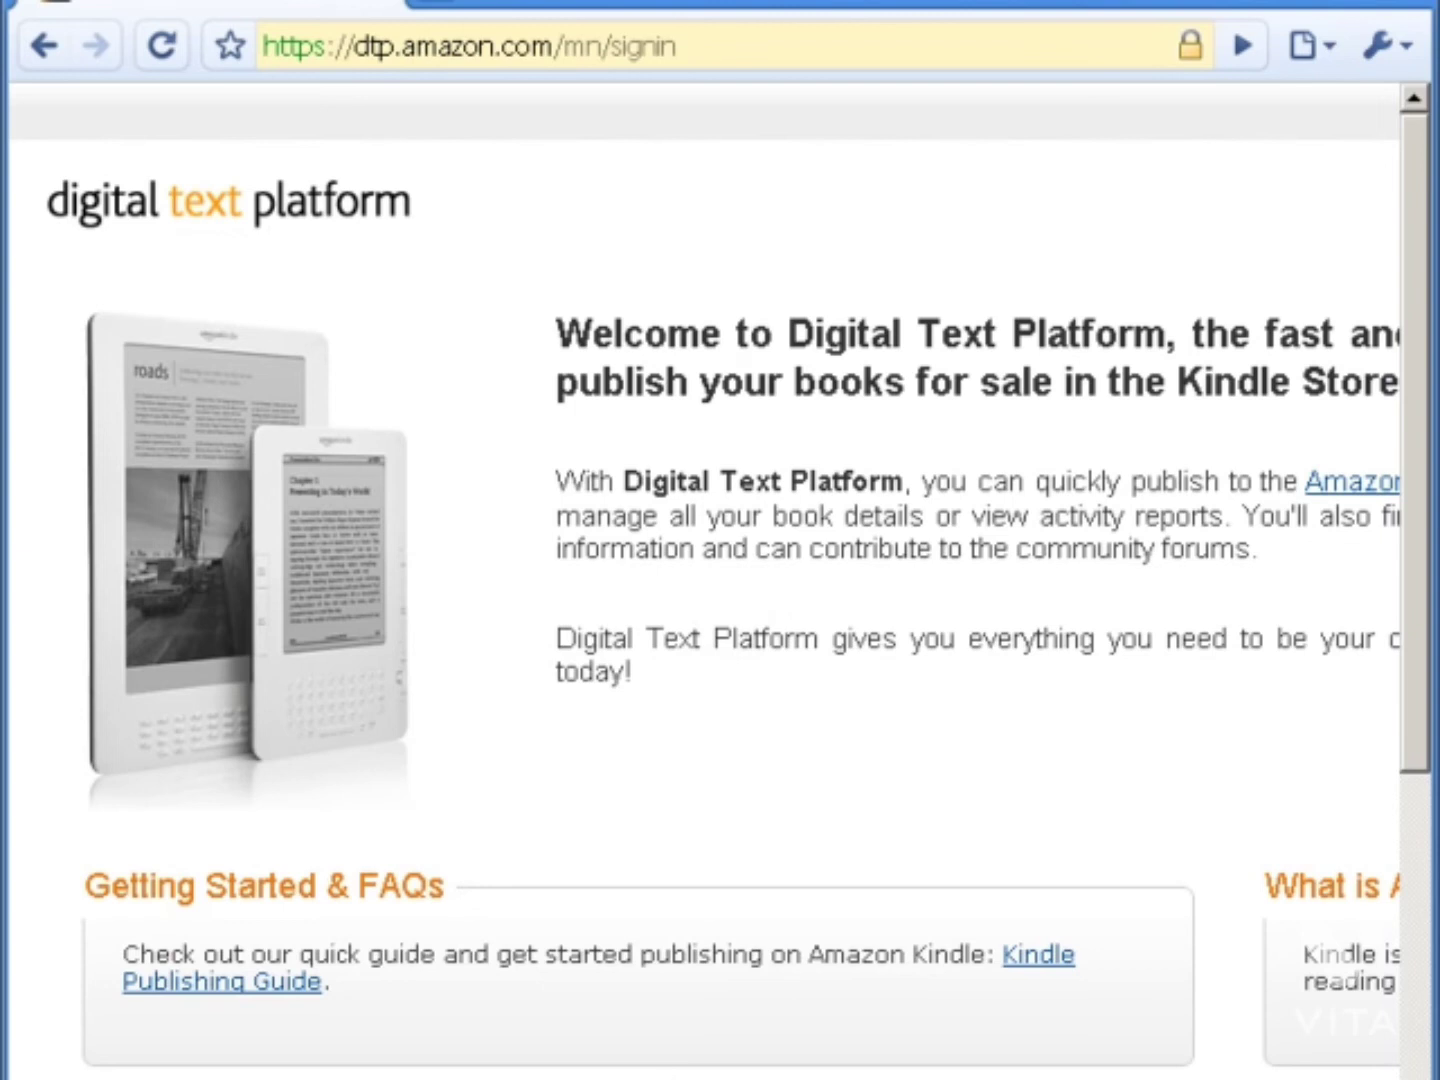
- Sign in to Digital Text Platform with the Amazon account and add a new title to the bookshelf
left_click_drag(669, 1079, 1253, 1079)
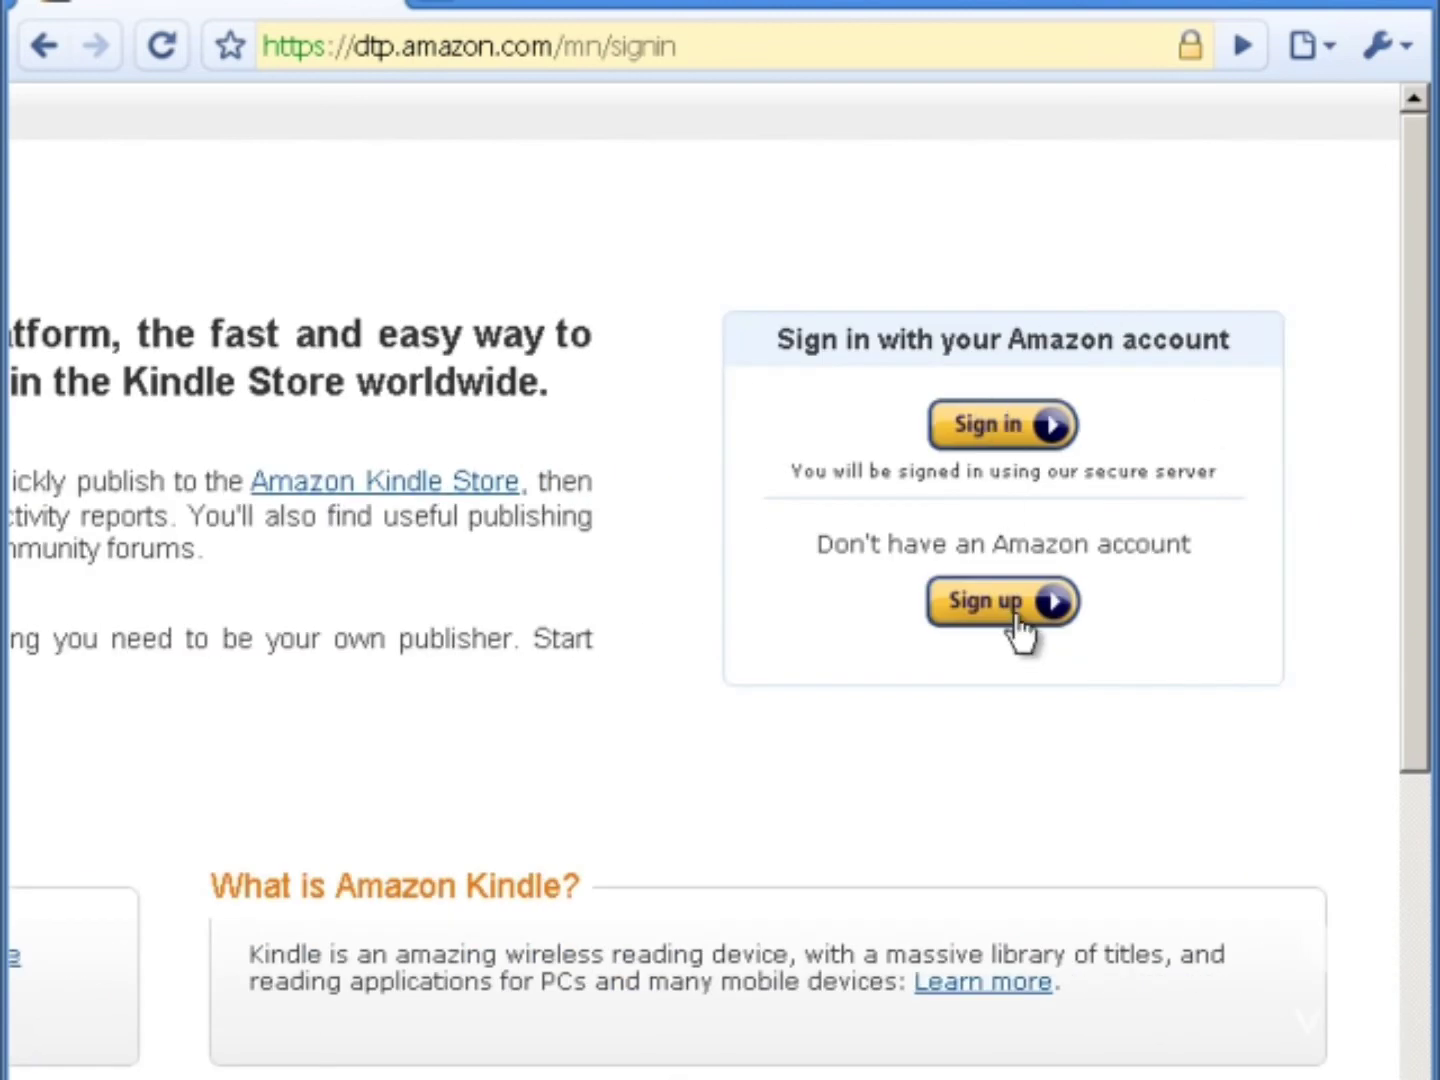
left_click(1049, 430)
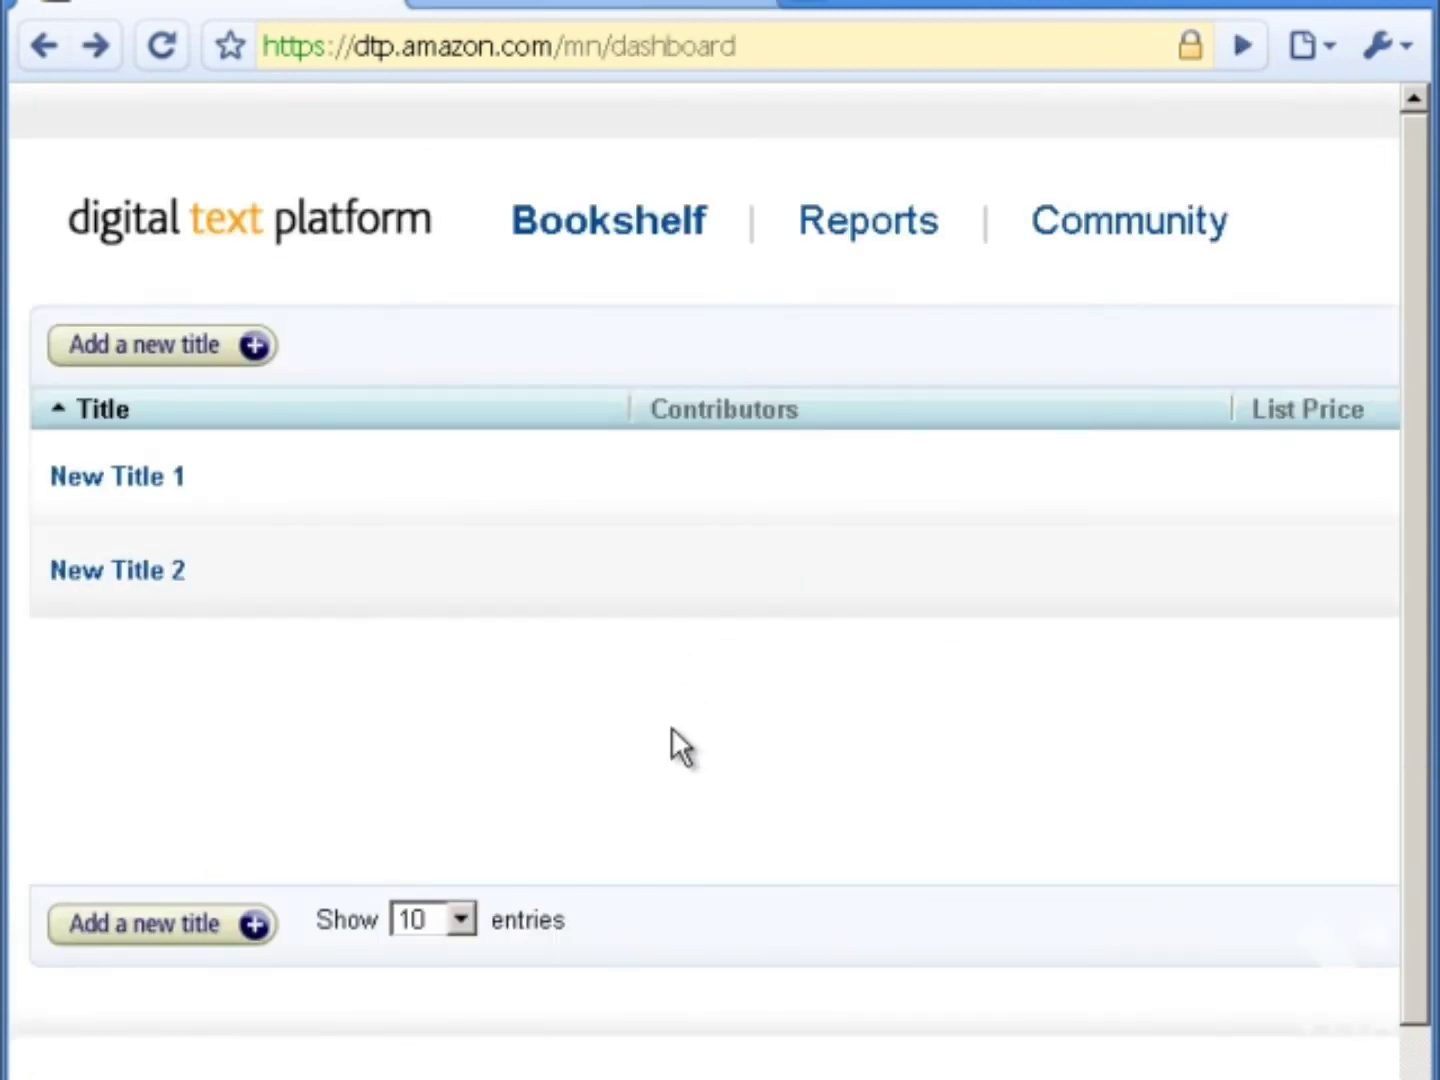
key("ctrl+minus")
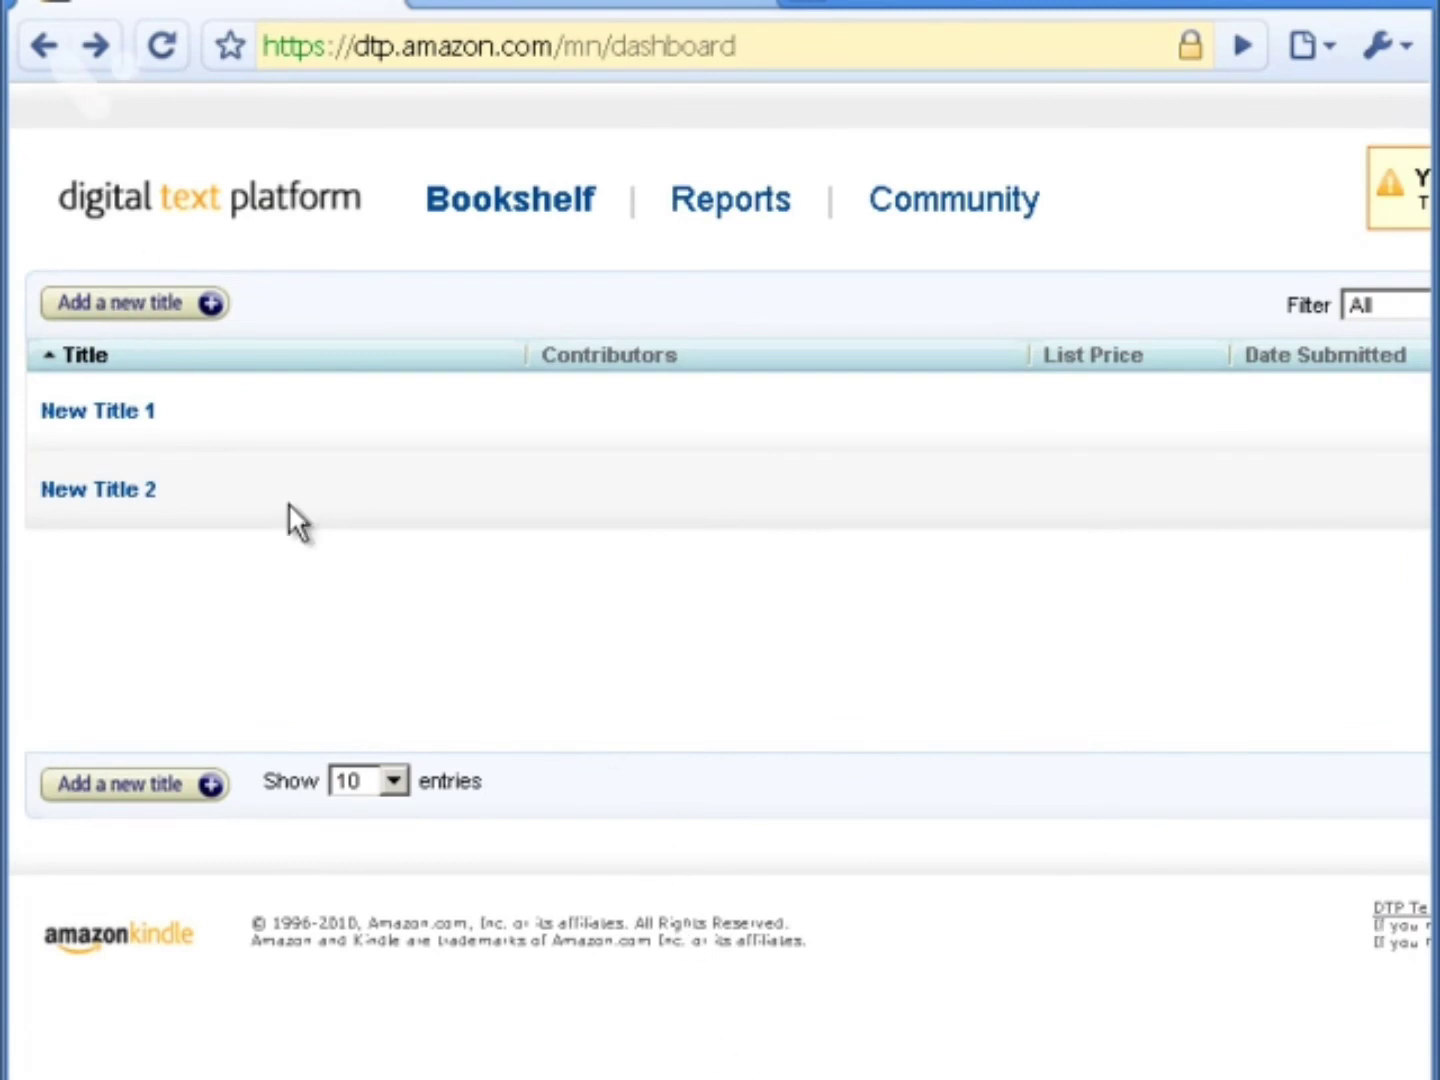
left_click(203, 306)
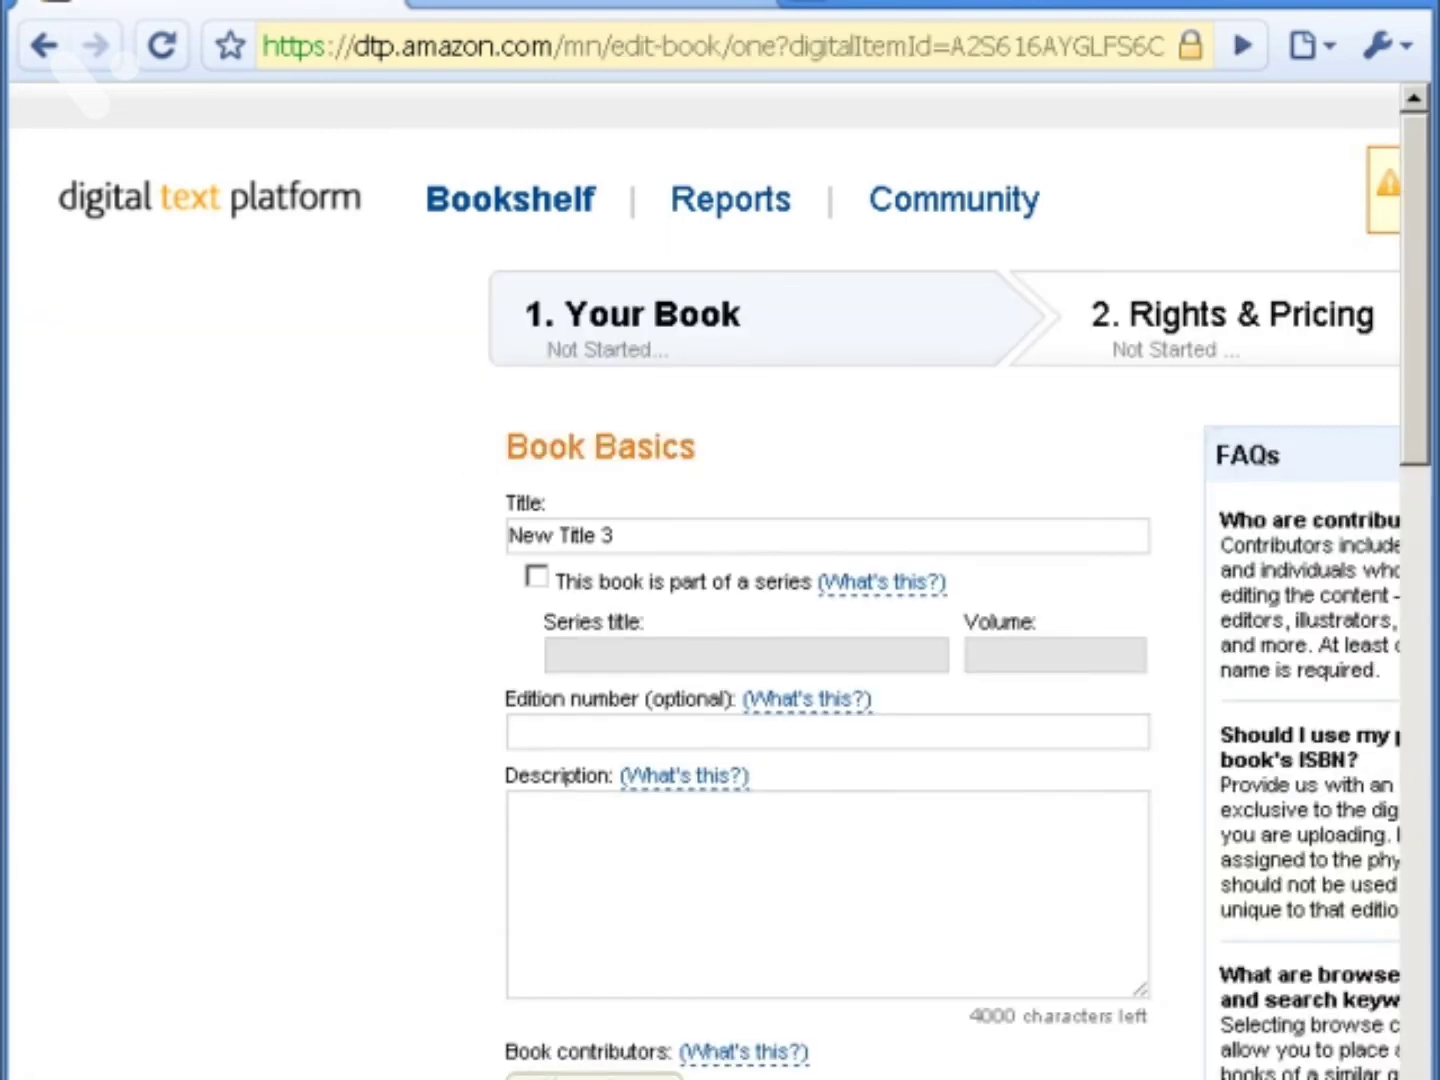
- Replace the book's default title with "Online Dating Secrets The Right Way"
scroll(704, 580, "right", 3)
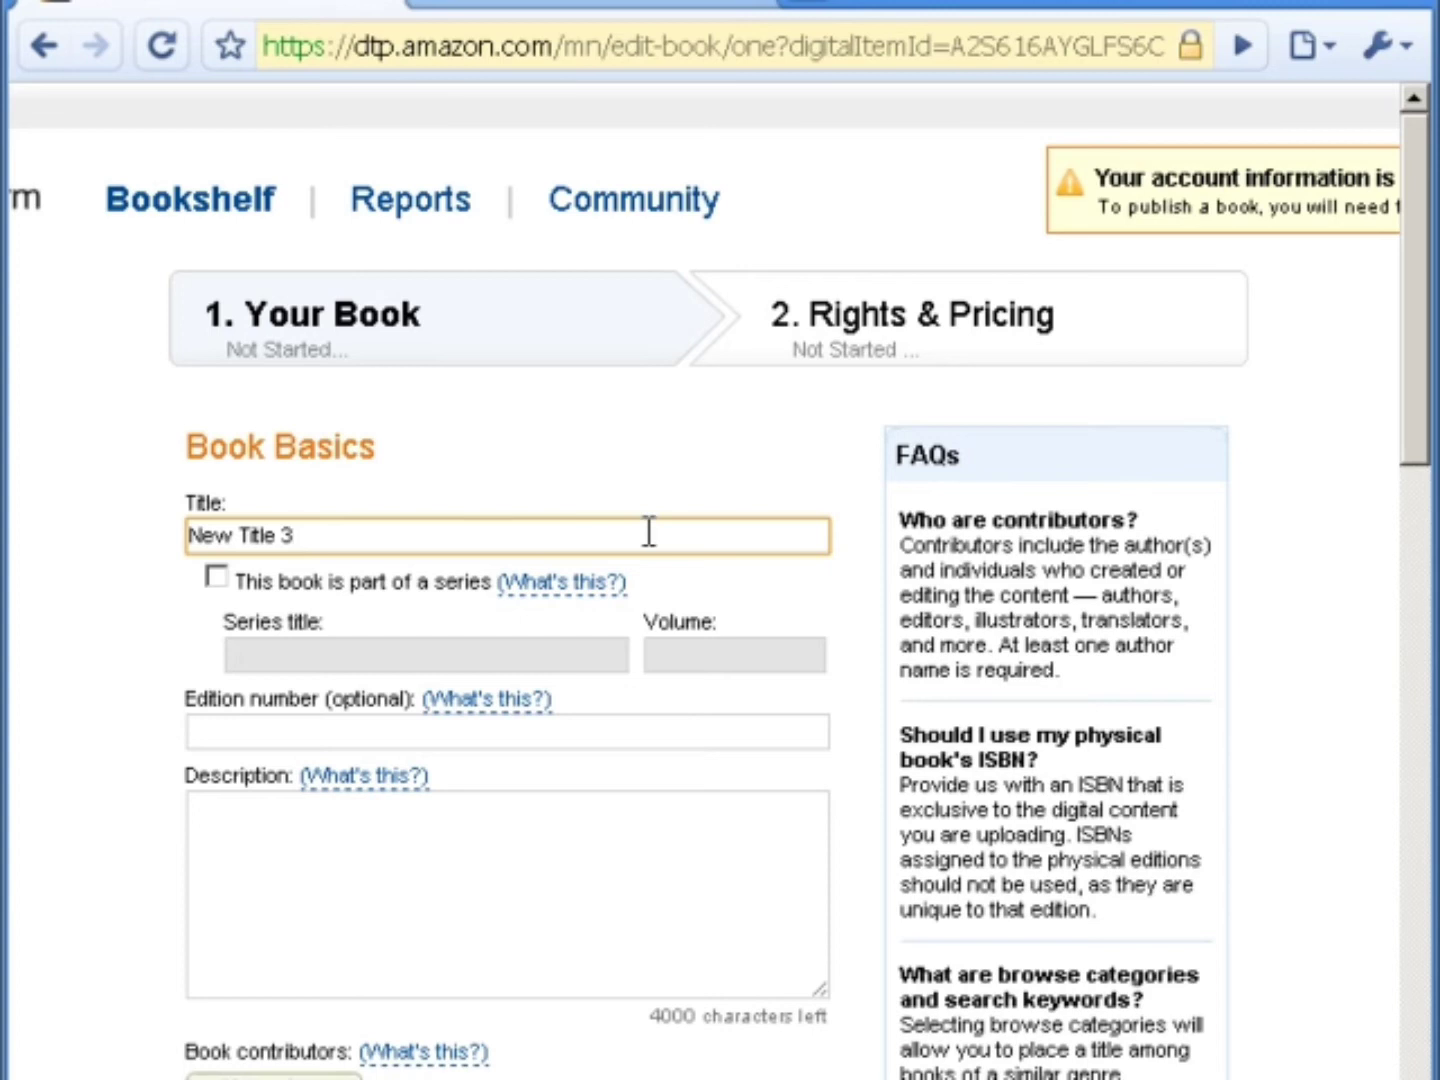
triple_click(493, 537)
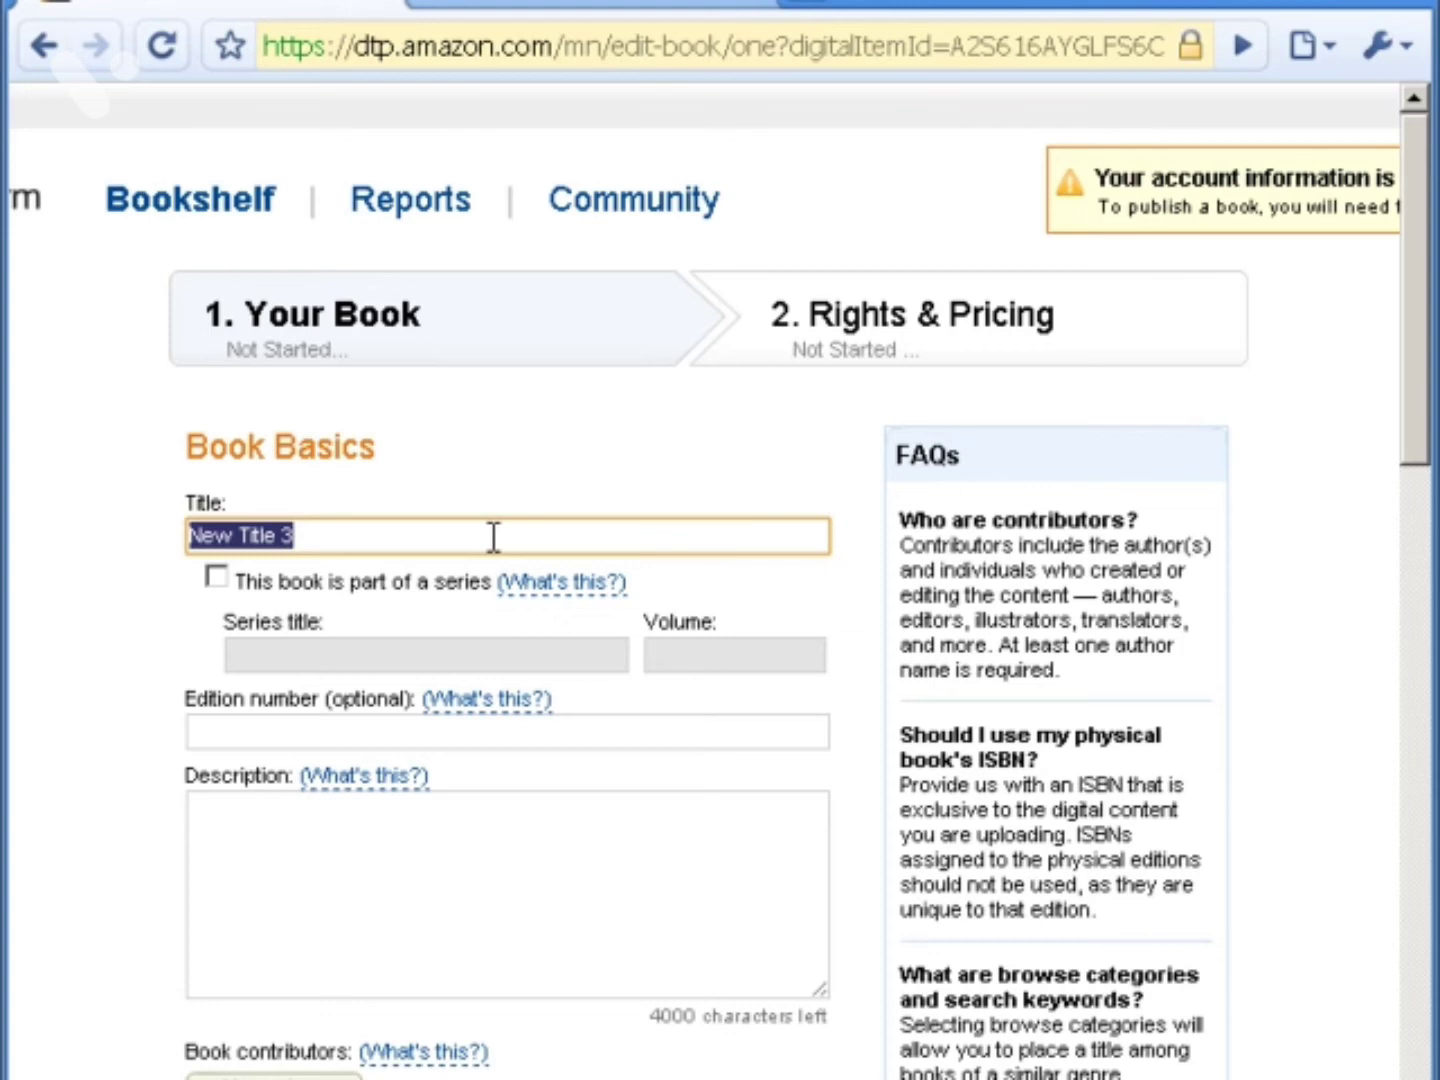
type("Online Dating Secrets The Right Way")
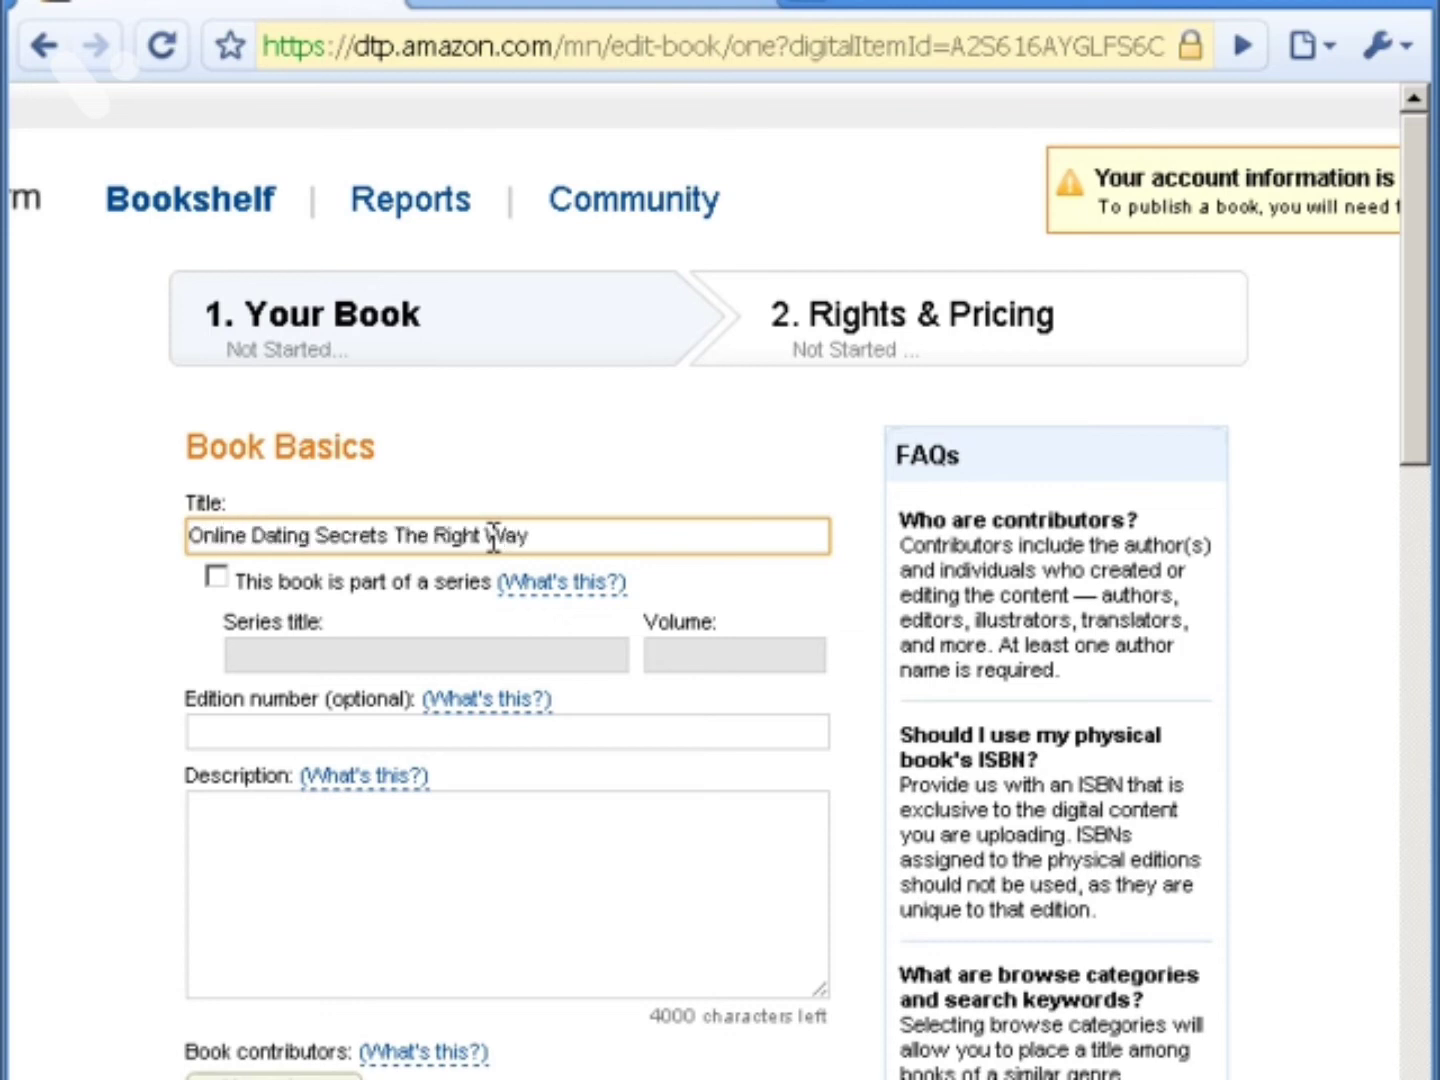
key("Tab")
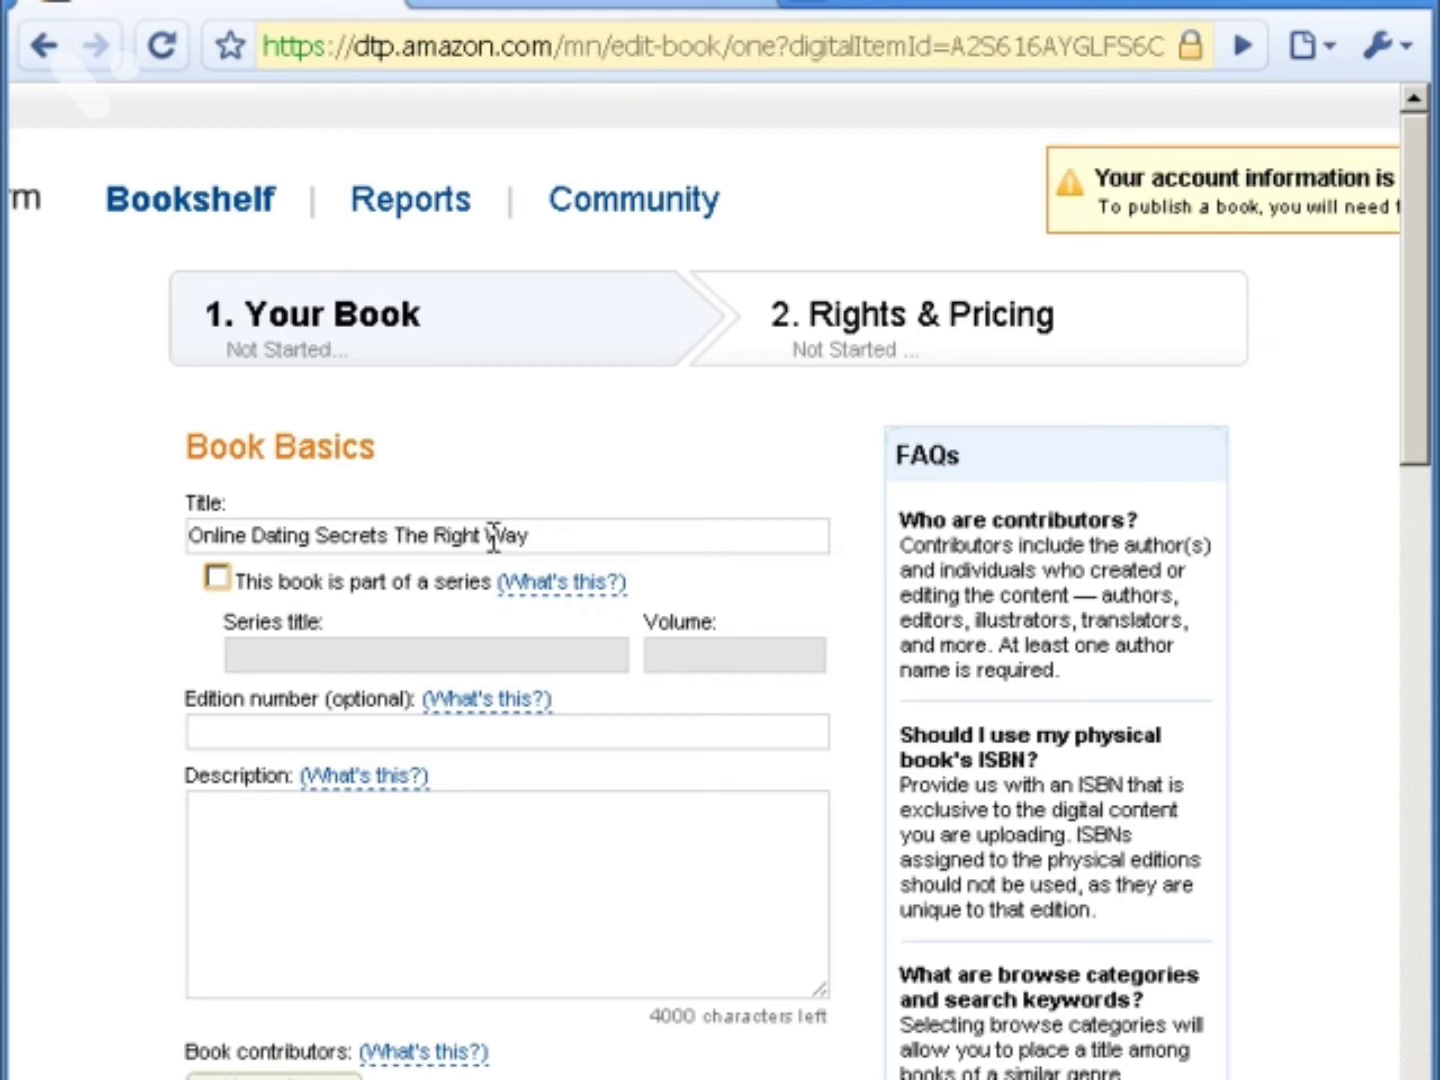
left_click(217, 577)
left_click(326, 656)
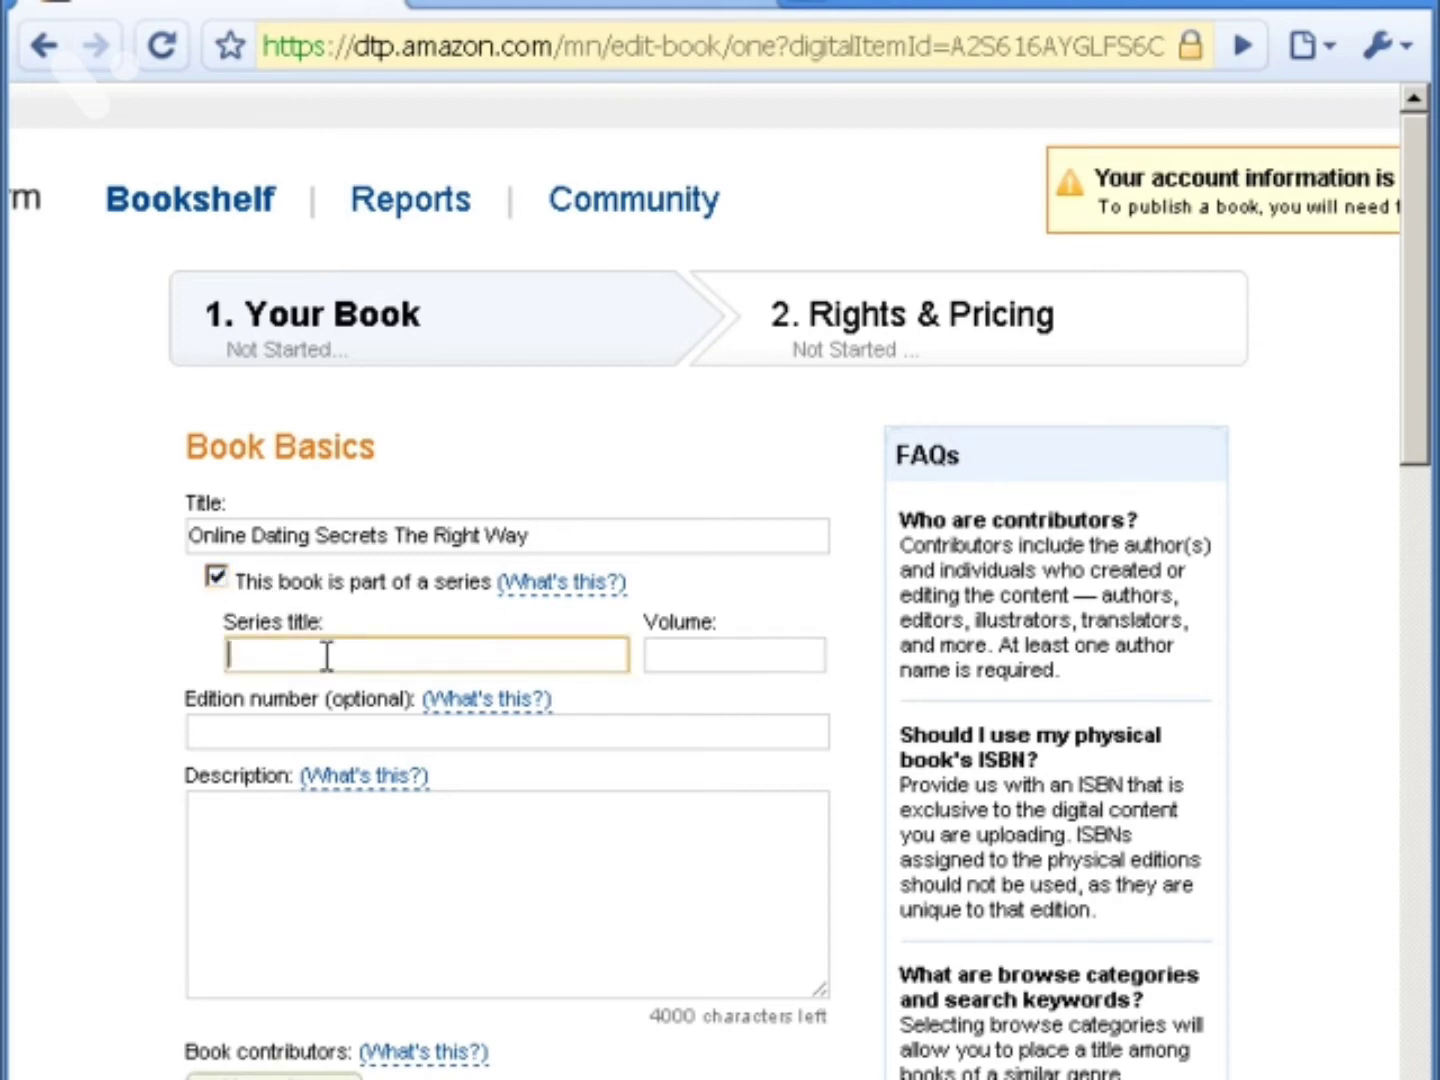
left_click(707, 650)
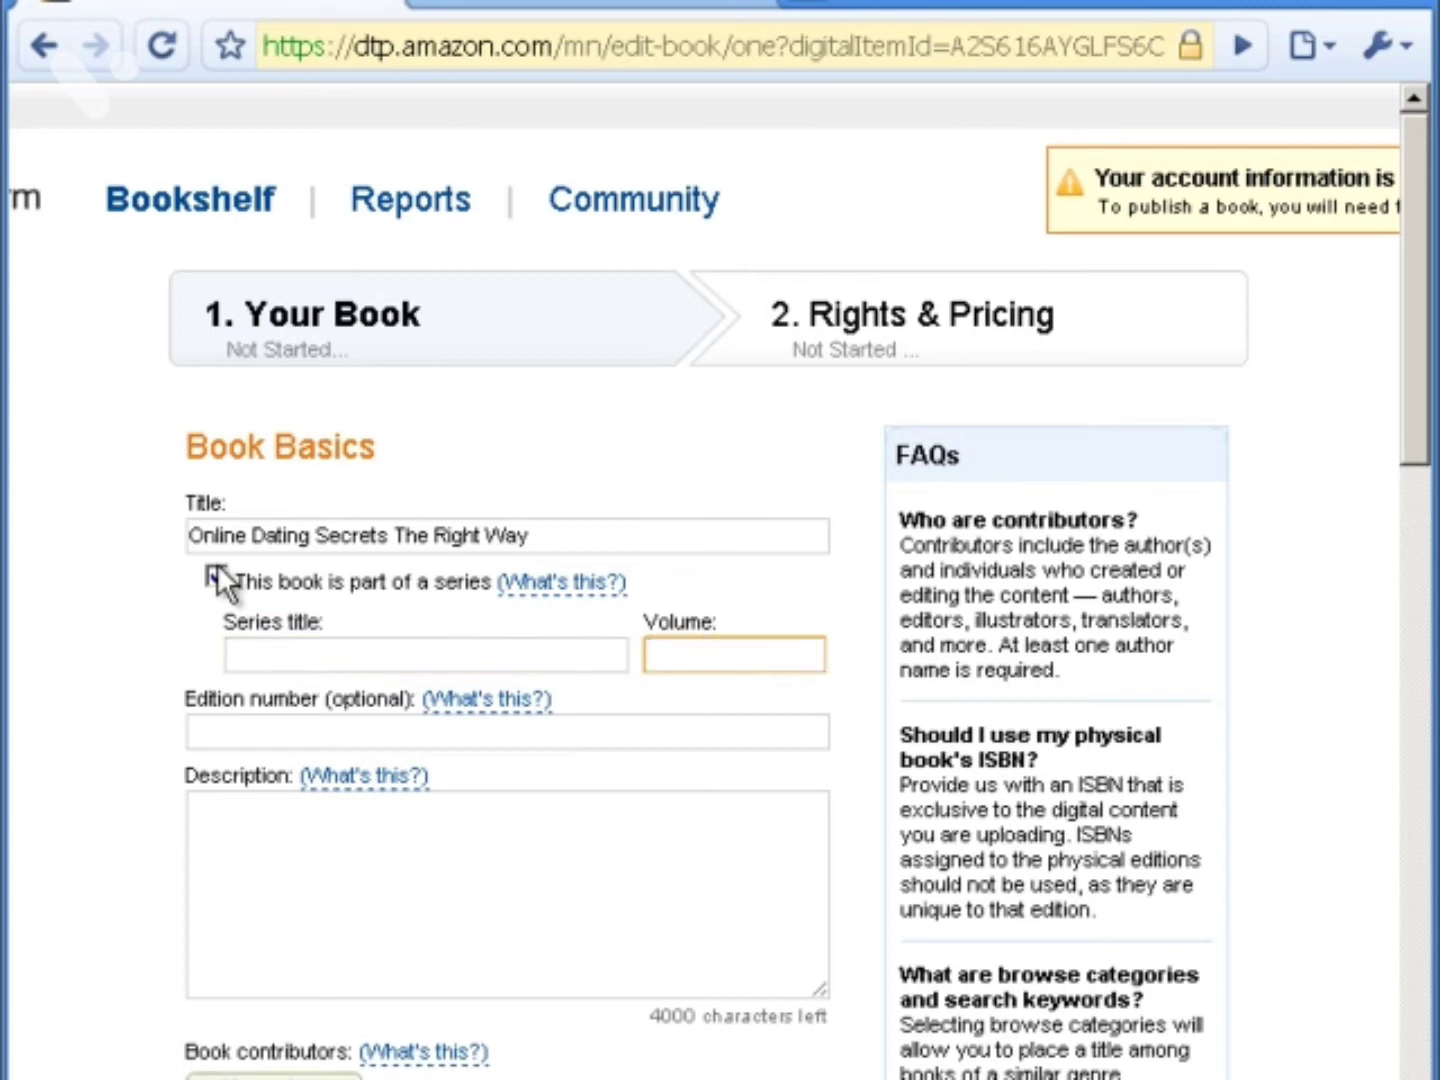
left_click(239, 592)
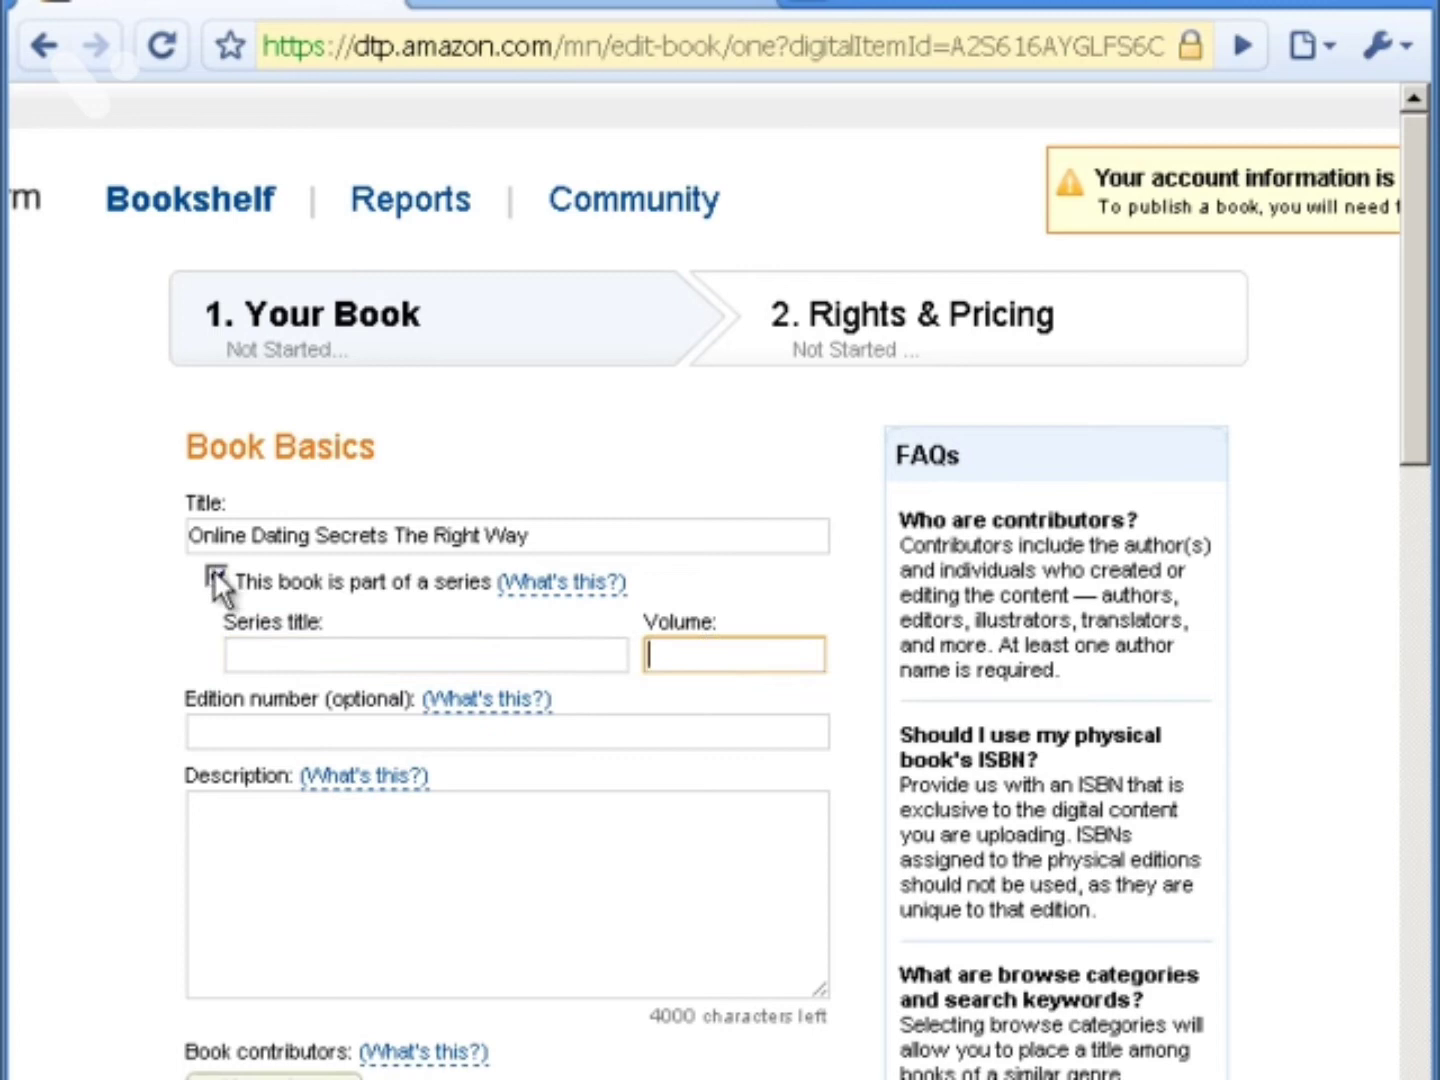
- Enter "Online Dating Secrets The Right Way" as the book description, leaving the edition number empty
left_click(425, 731)
scroll(424, 731, "down", 2)
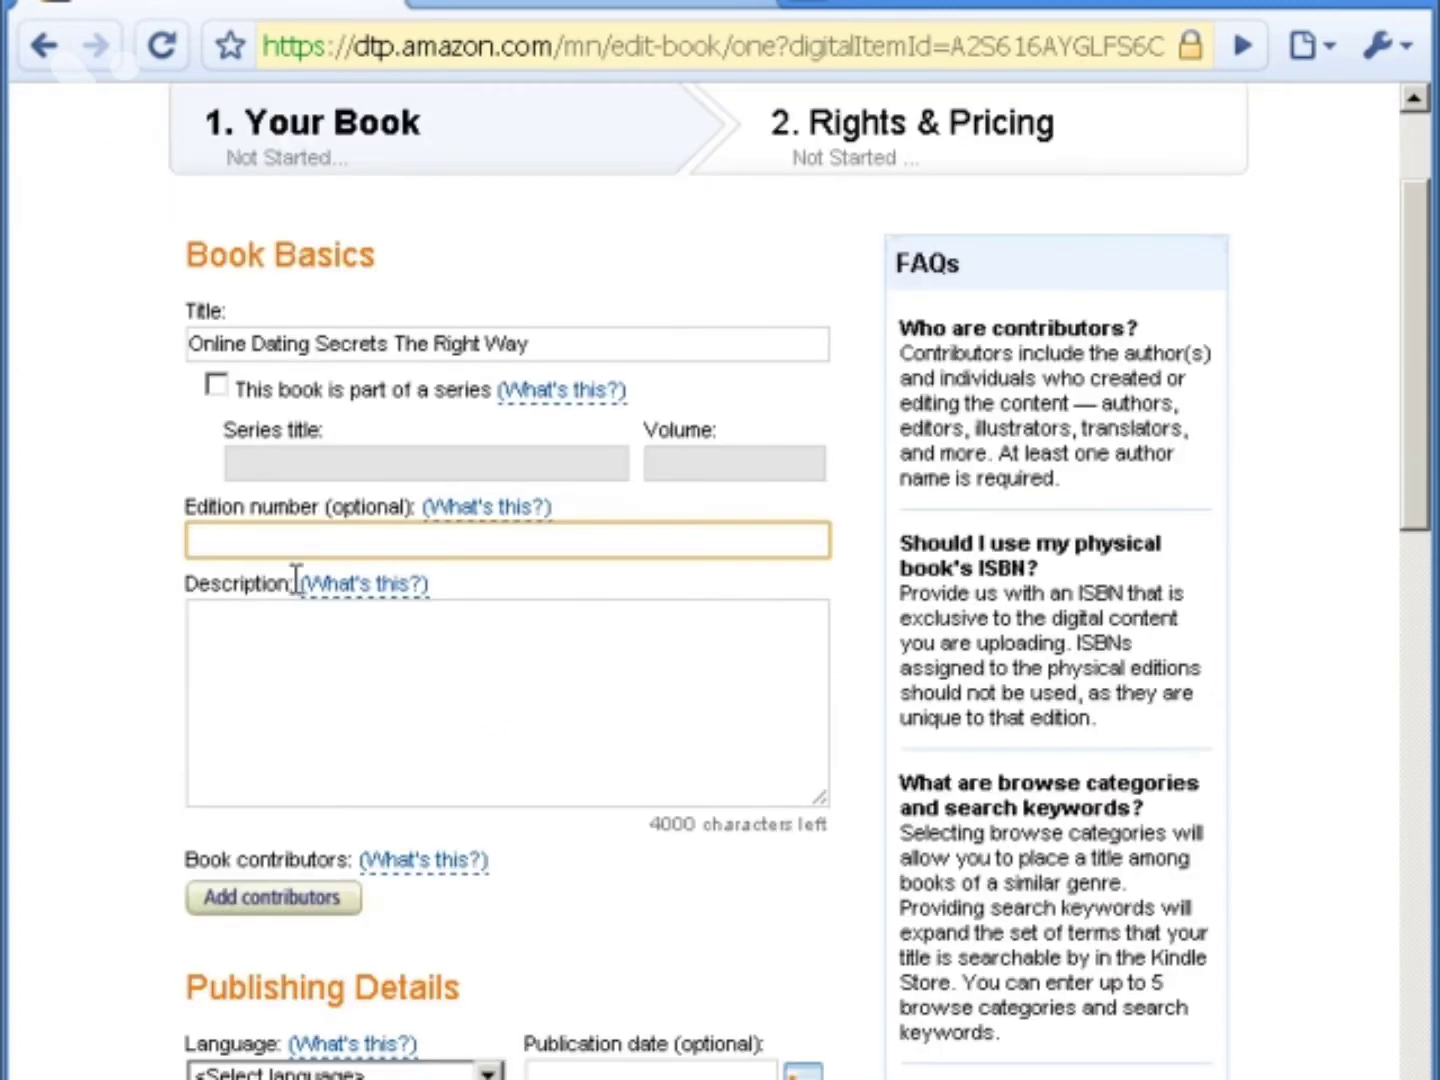
left_click(434, 682)
scroll(434, 682, "down", 2)
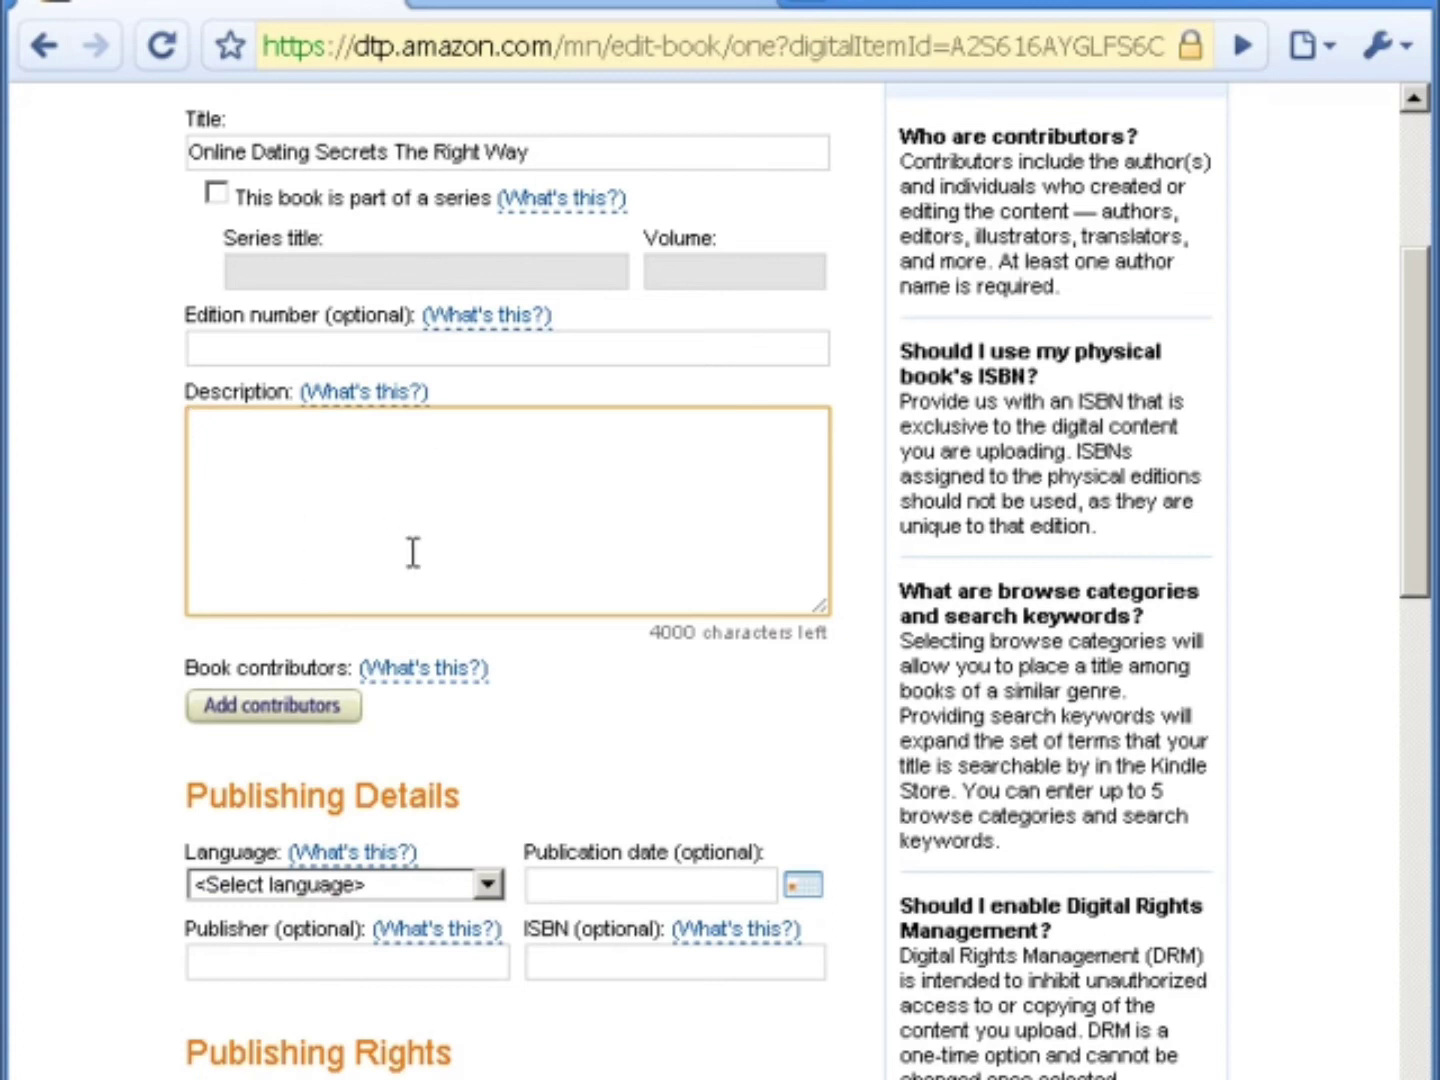
scroll(412, 552, "down", 8)
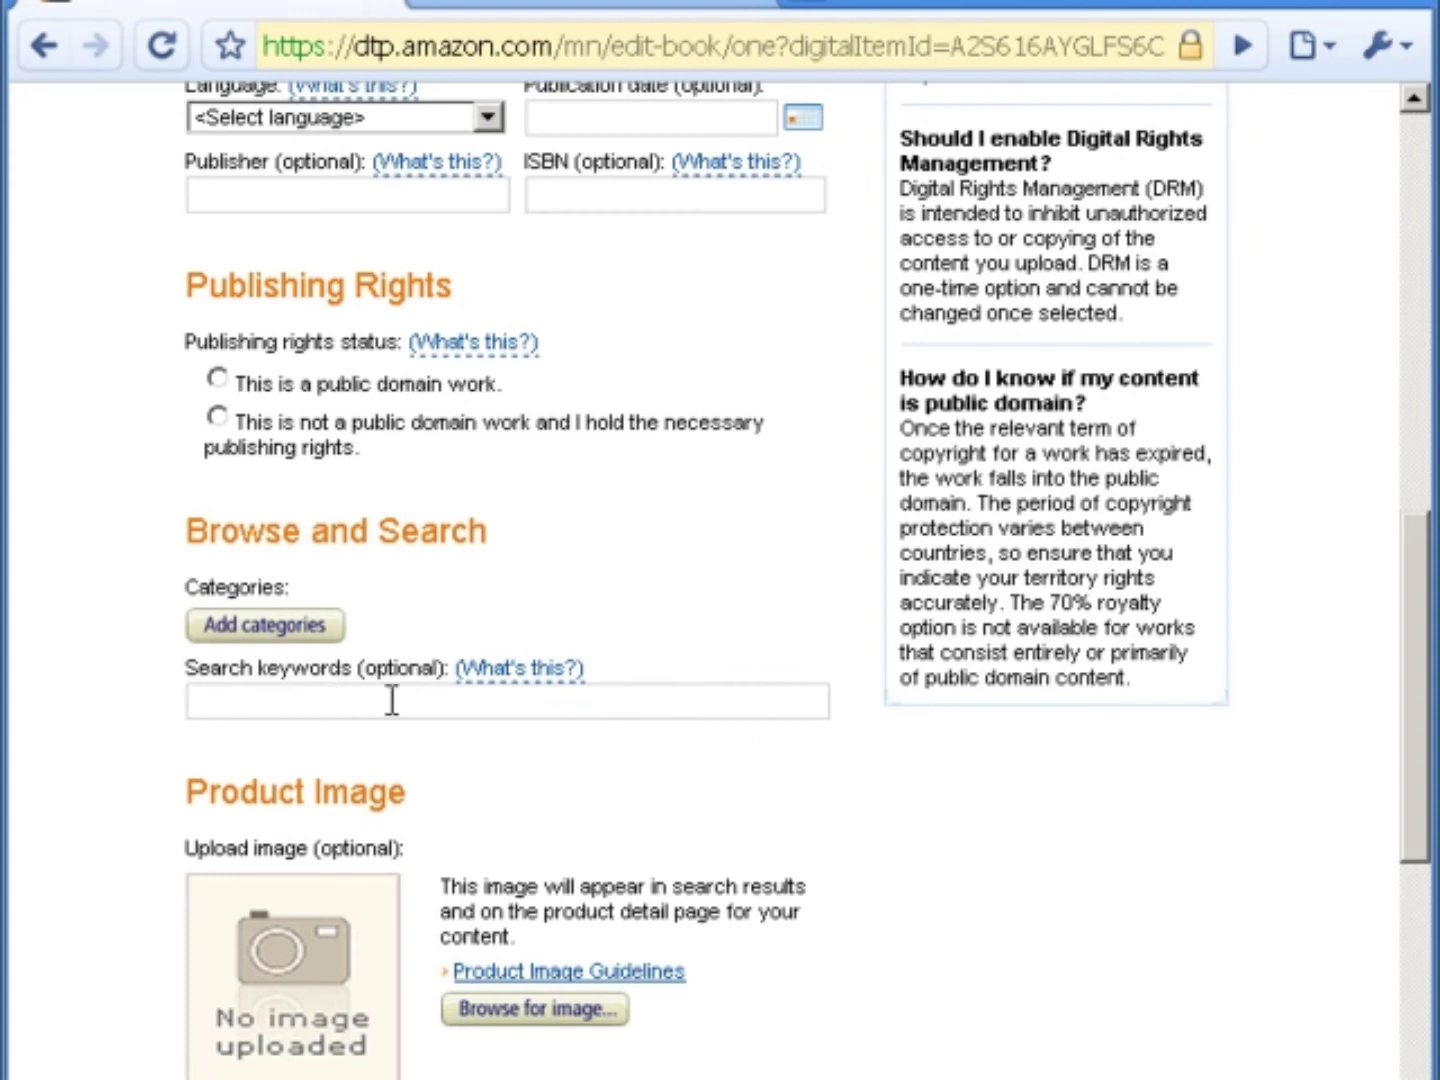
scroll(391, 697, "up", 6)
left_click(402, 350)
scroll(400, 358, "up", 4)
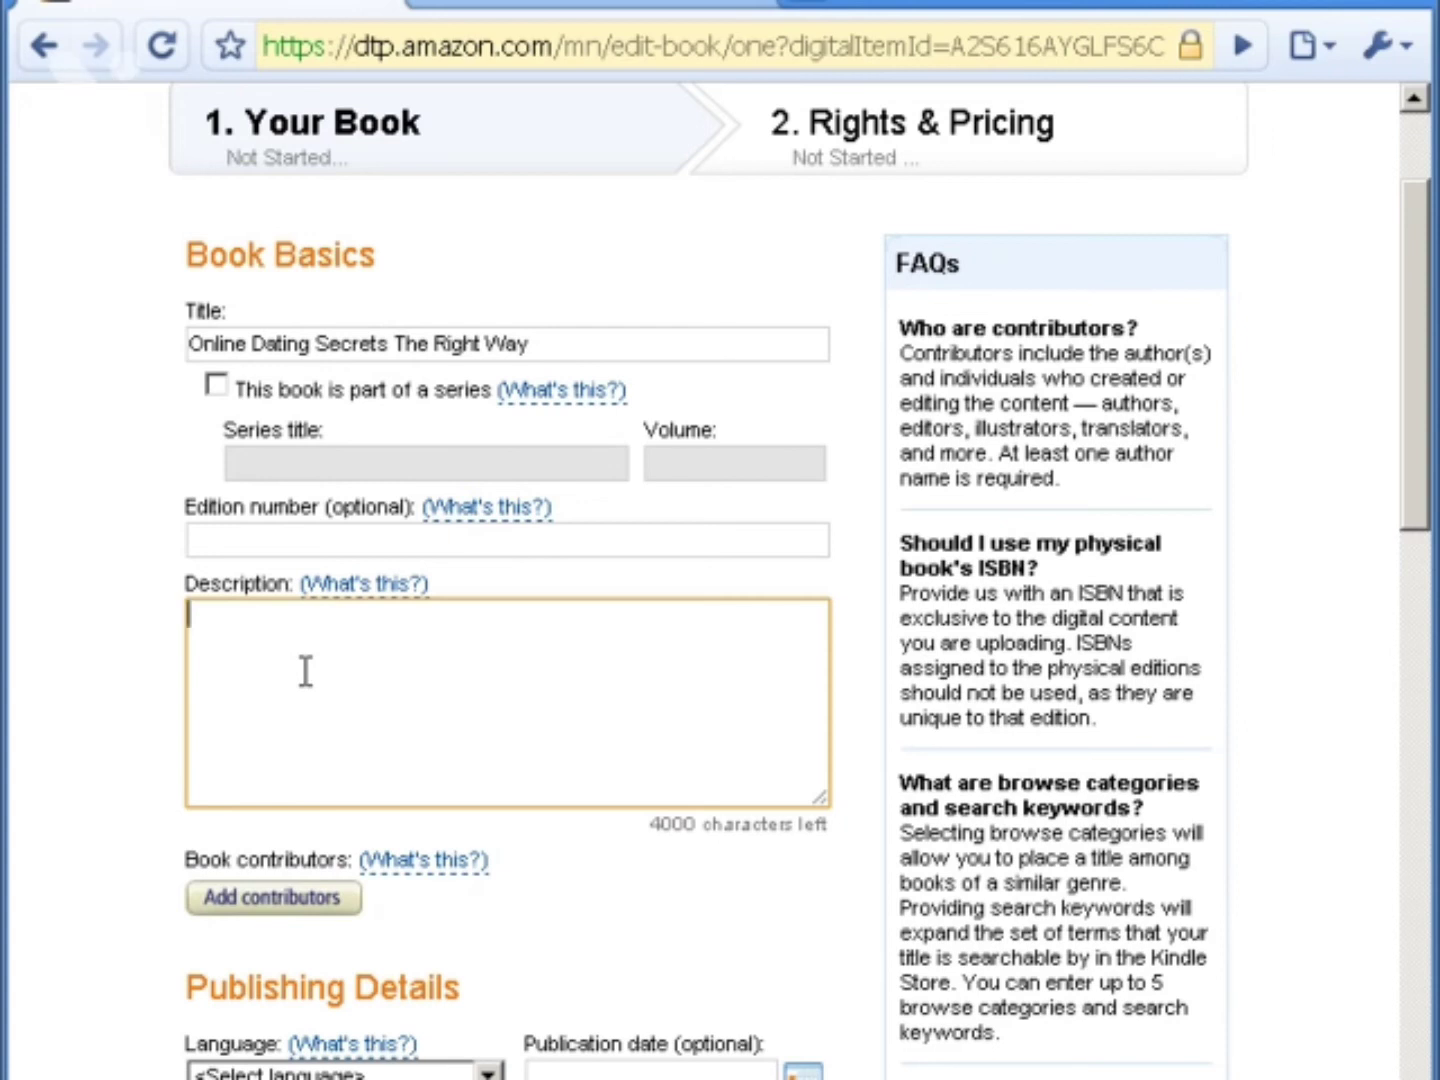
type("Online Dating S")
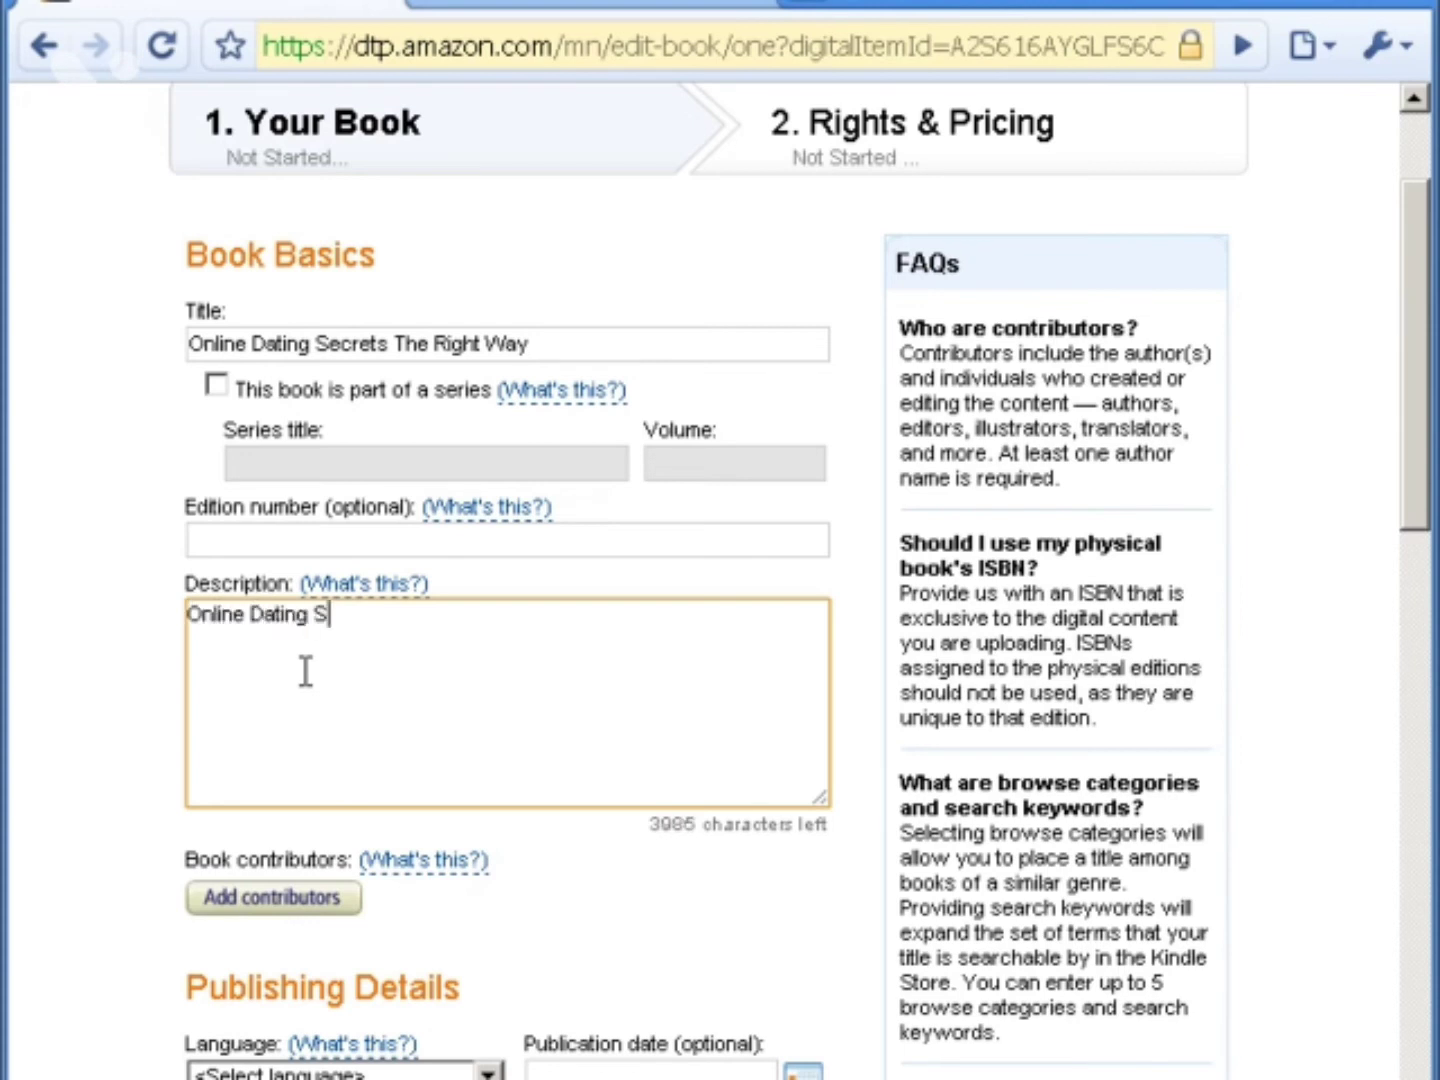
type("ecrets T")
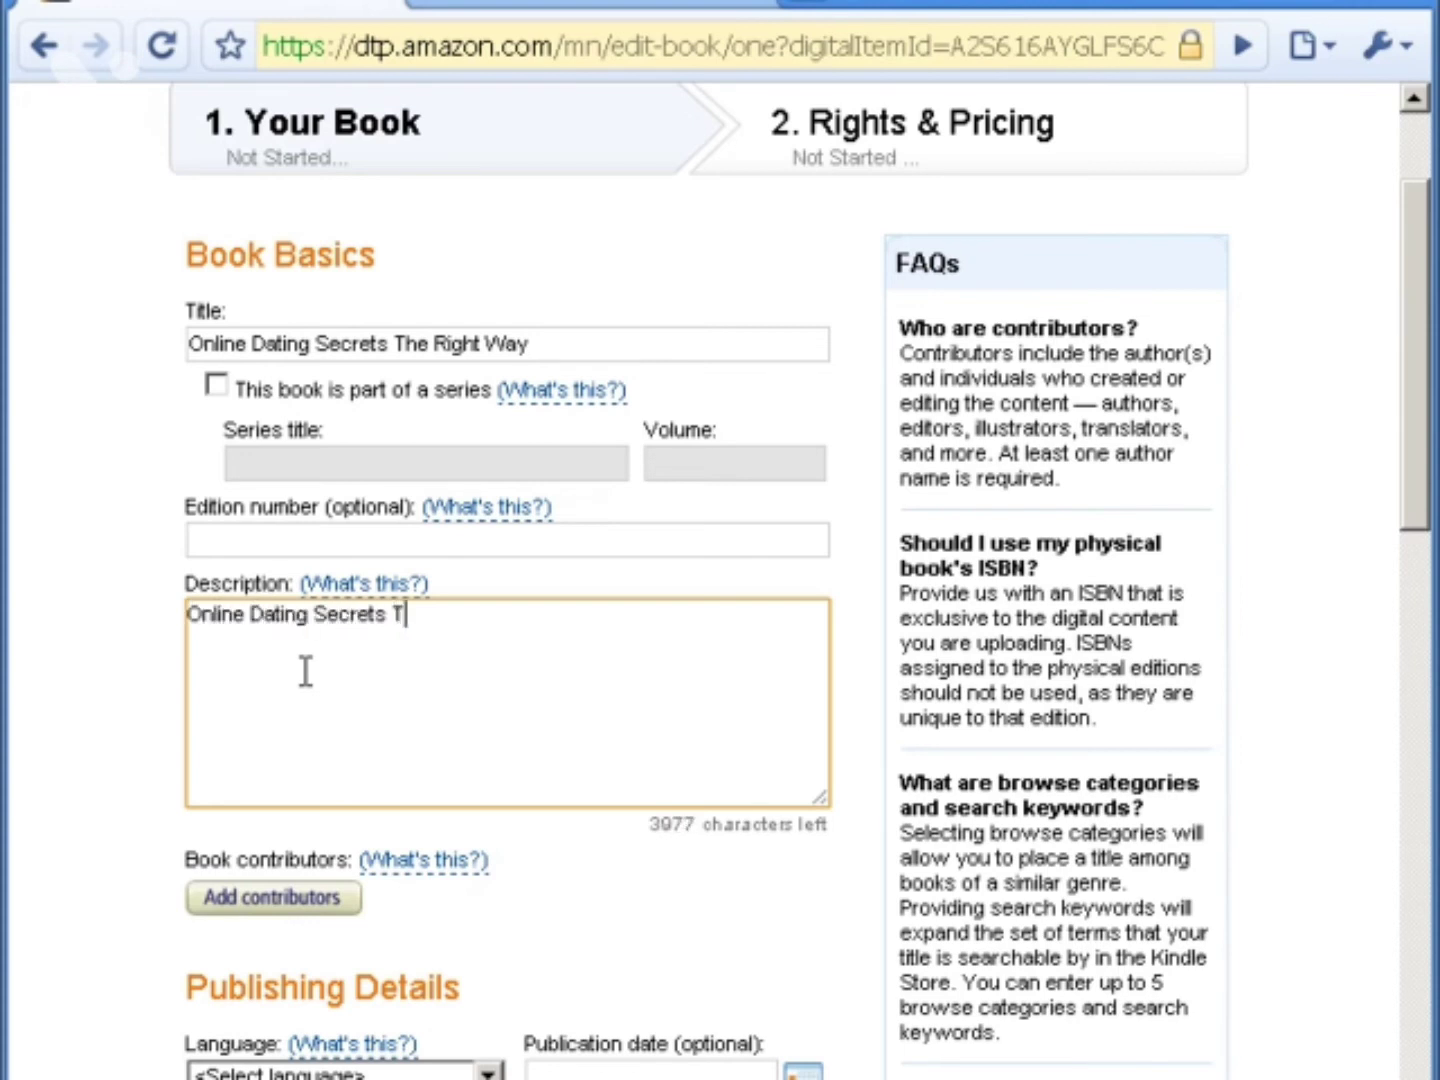
type("he Right Way")
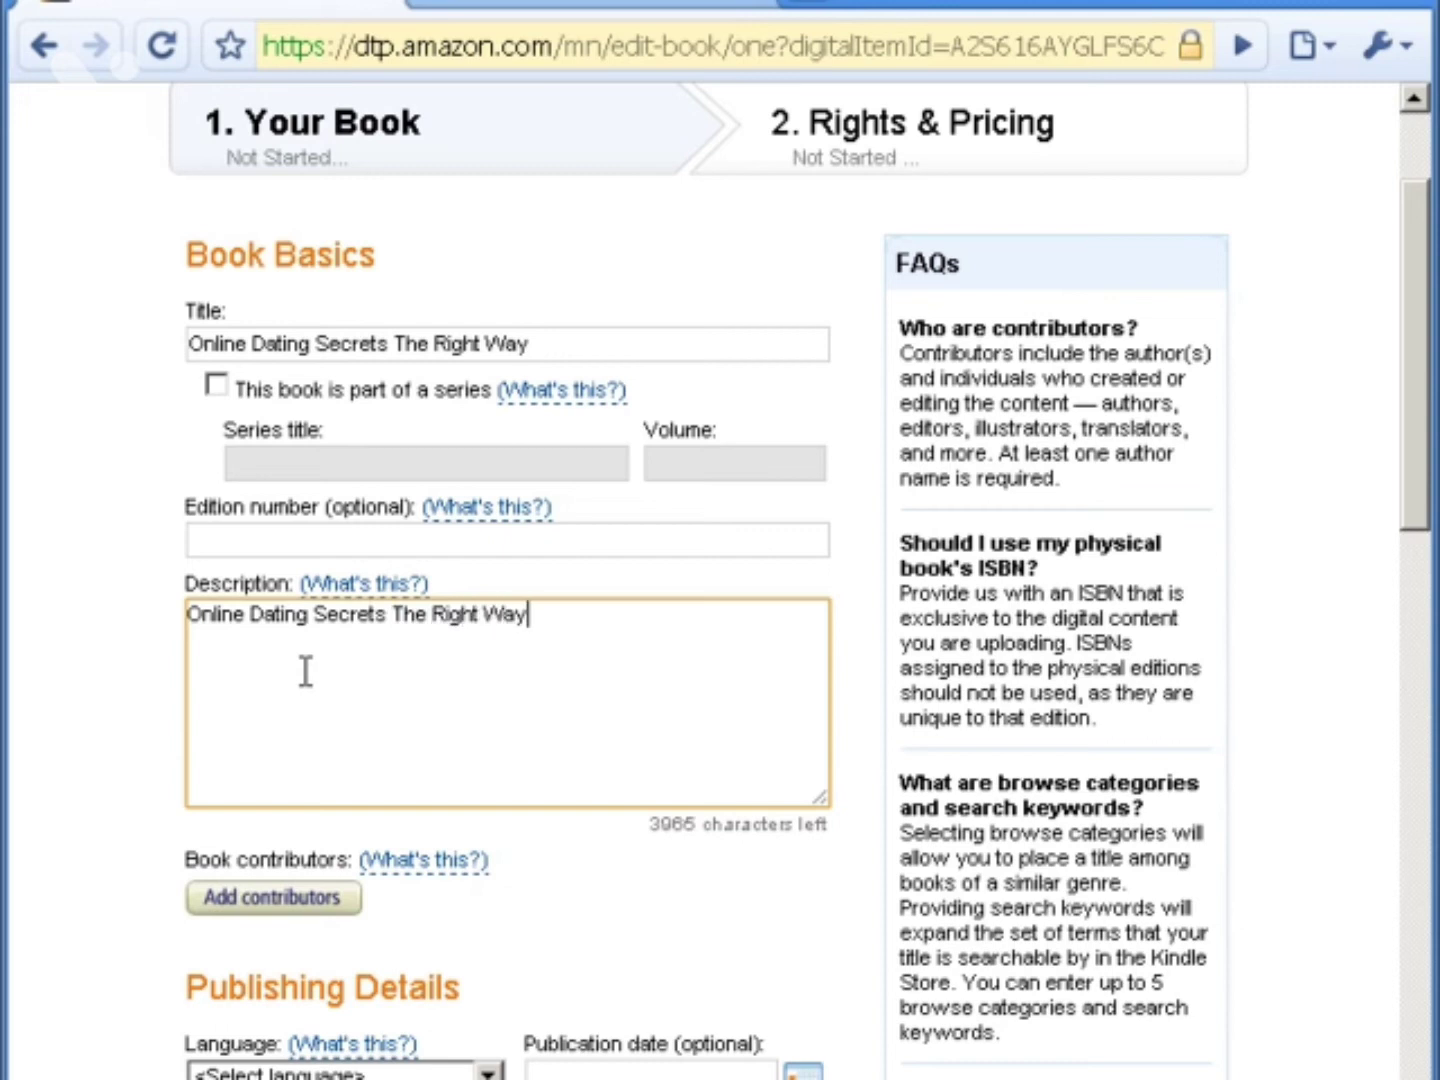
- Add the line "Are you sick of ....." above the description text and "..." below it, separated by blank lines
key("Home")
type("Are you sick ")
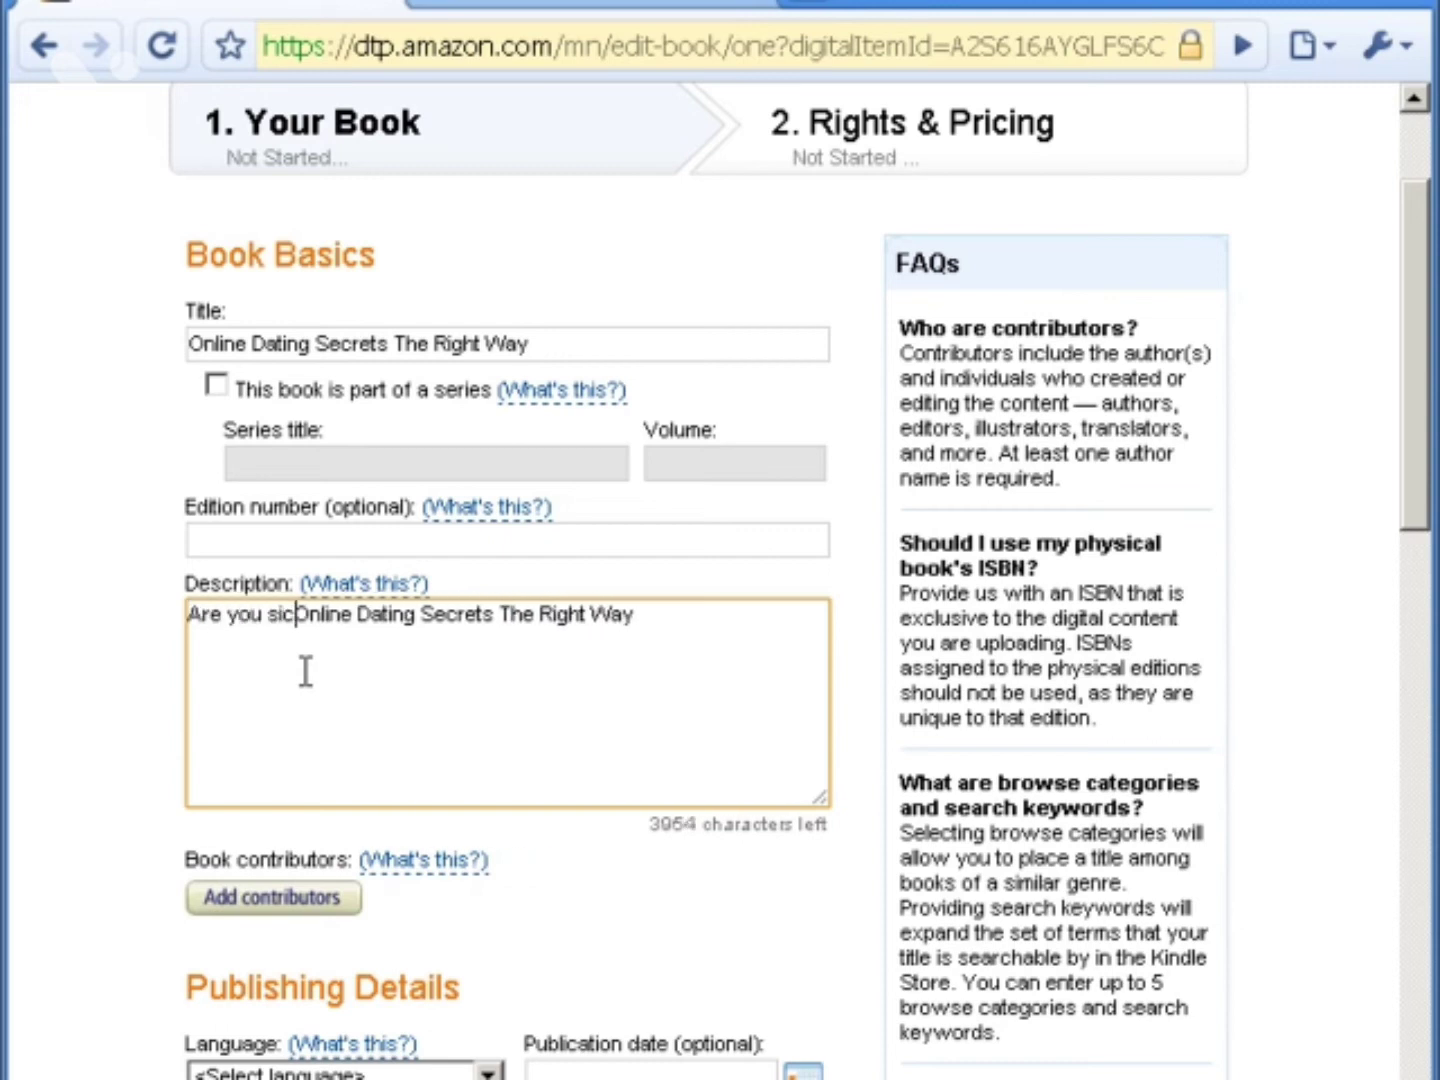
type("of .....")
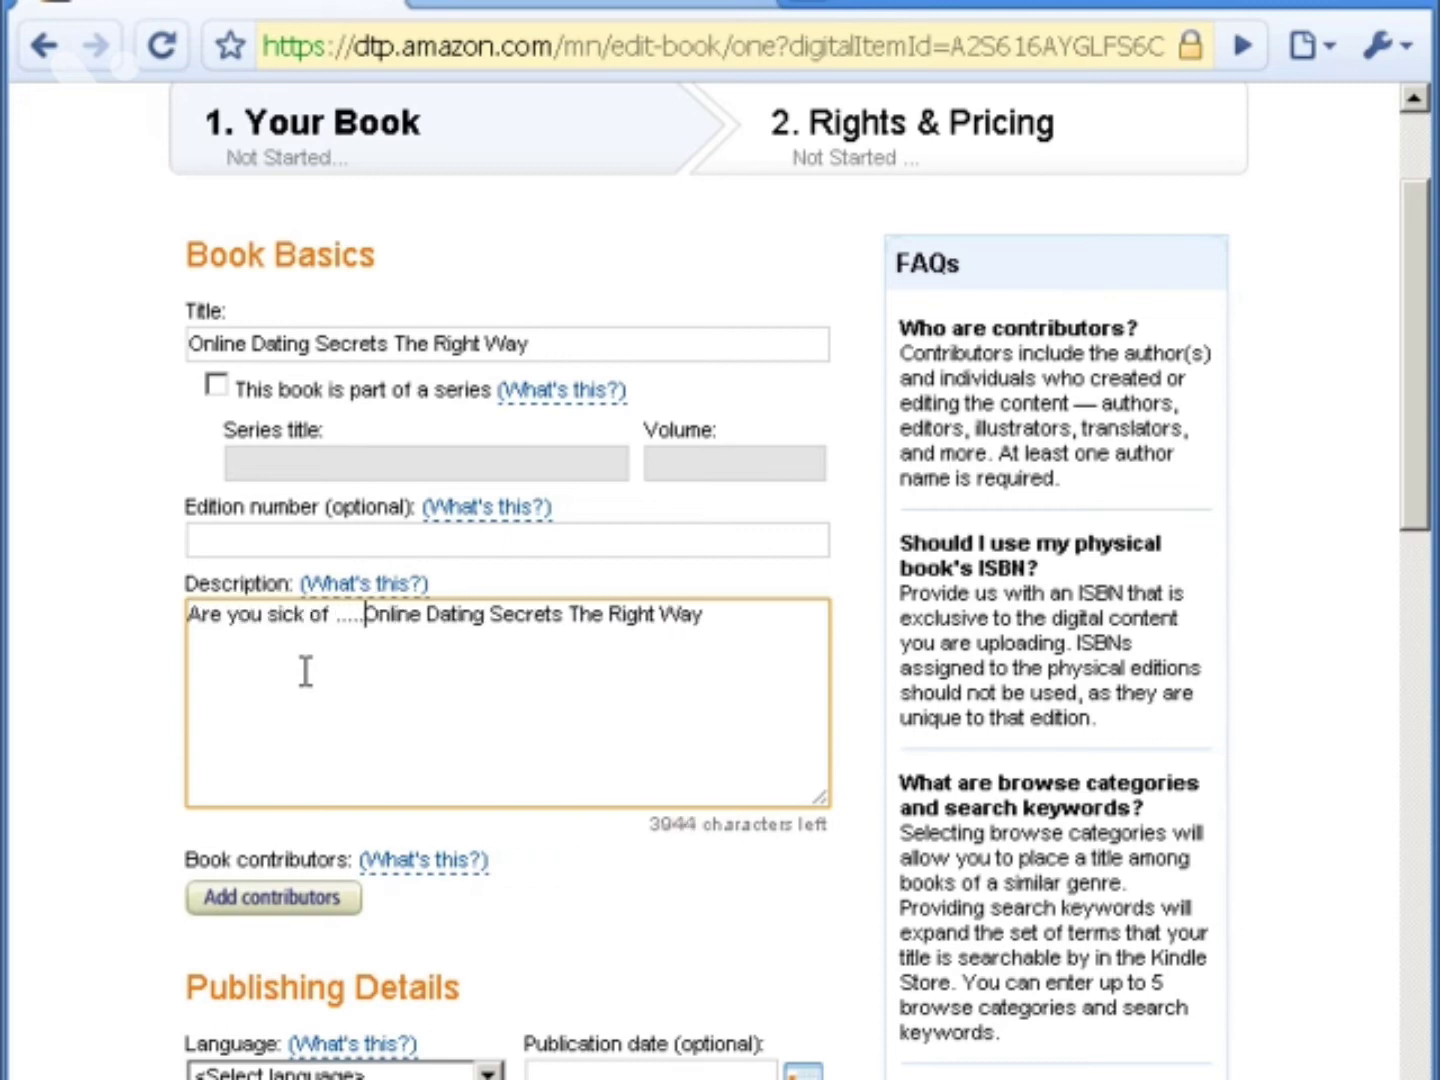
key("Return")
key("Return")
key("End")
key("Return")
key("Return")
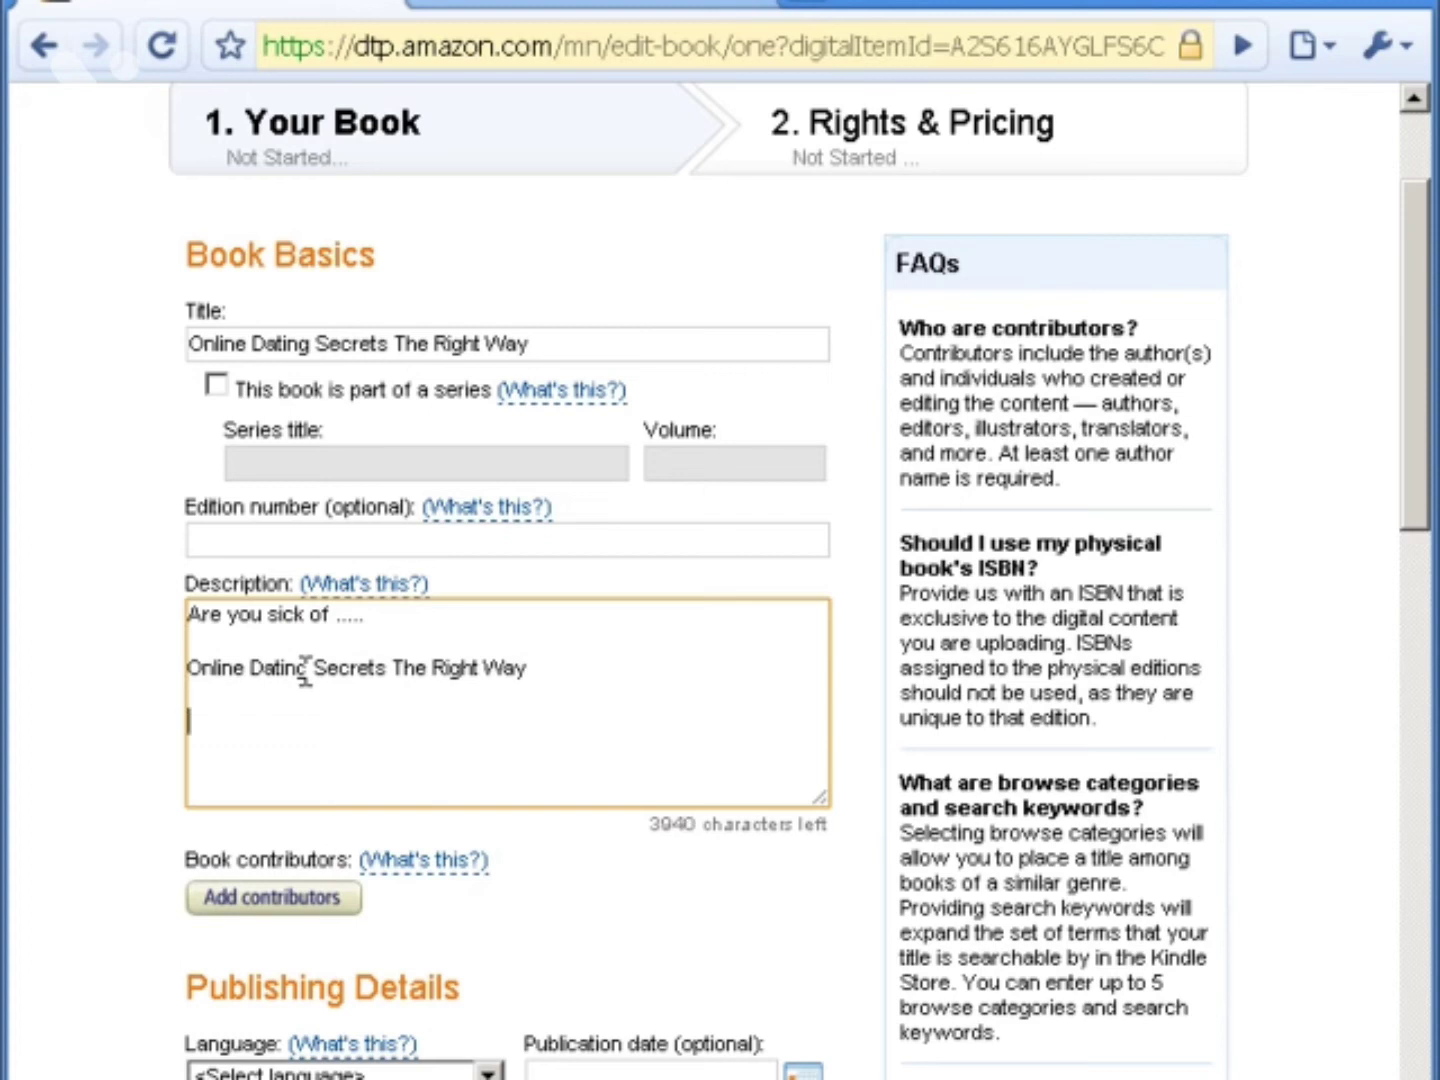
type("...")
- Open amazon.com in a new browser tab and search its Kindle books for "dating"
key("ctrl+t")
type("amazon.c")
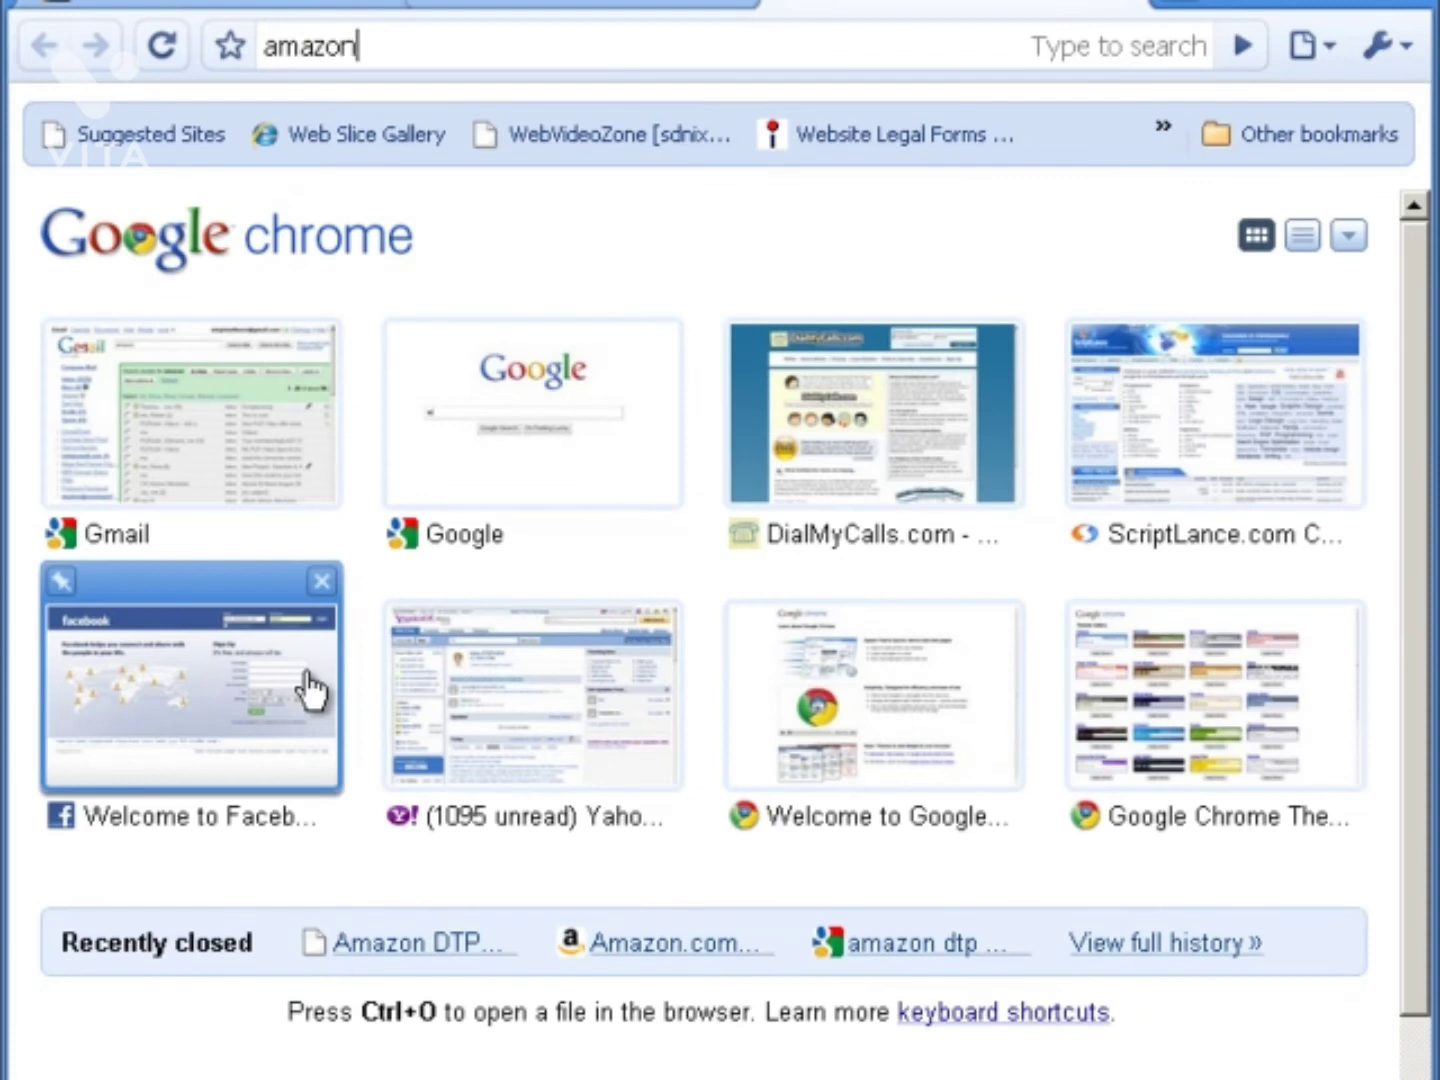
type("om")
key("Return")
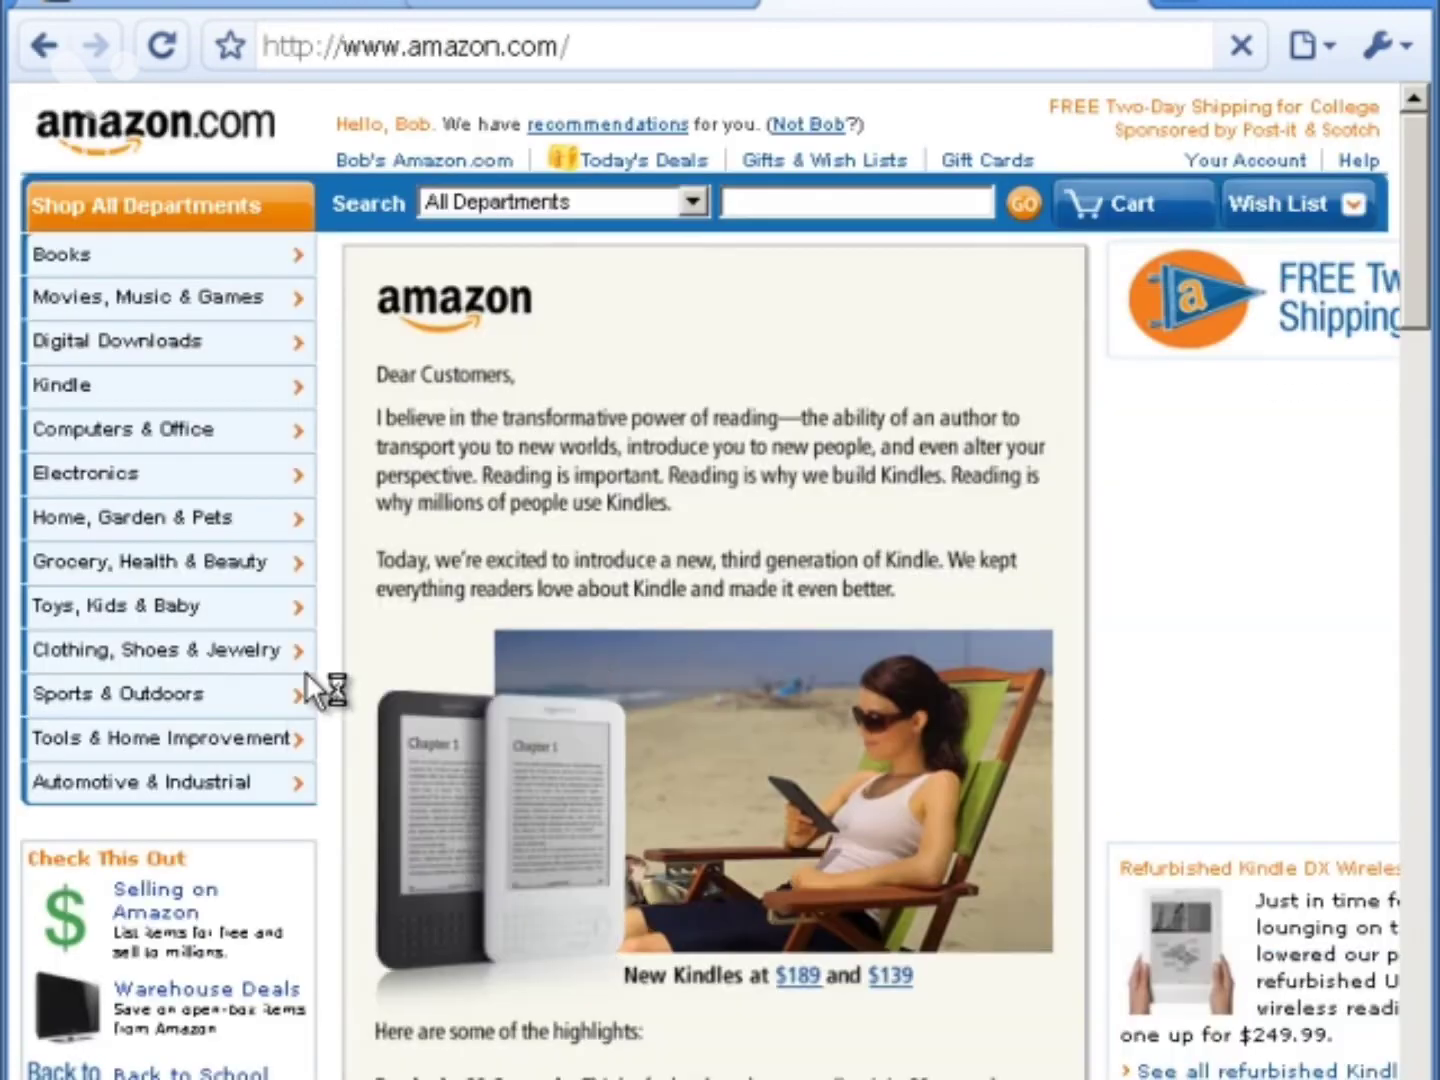
mouse_move(305, 672)
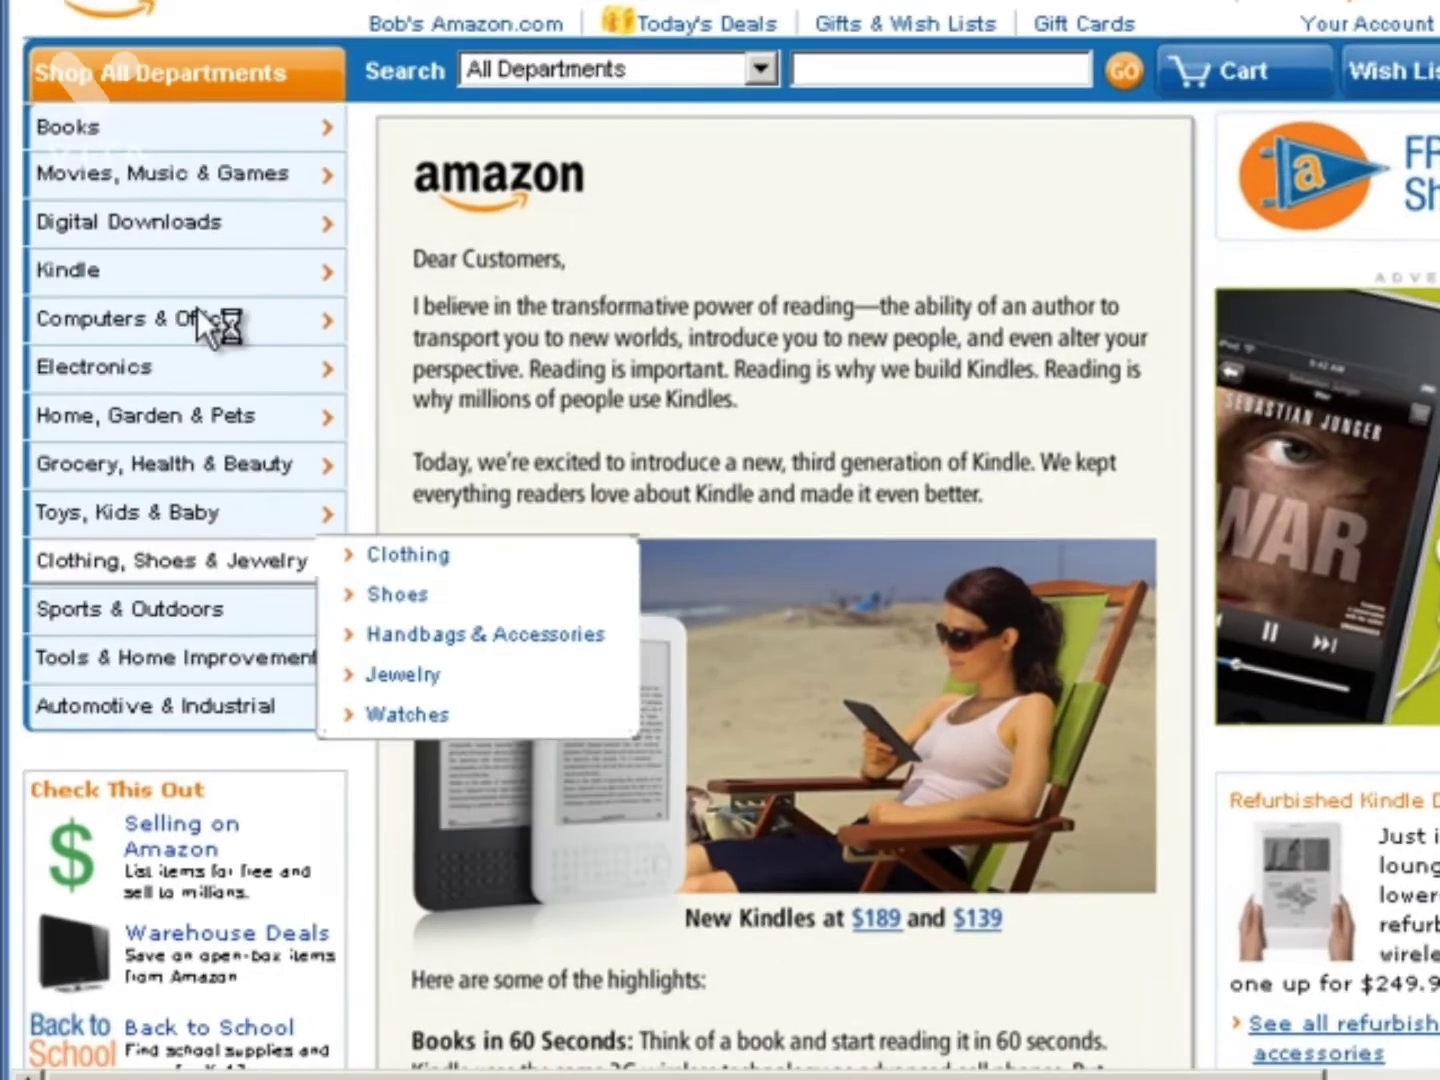
mouse_move(147, 387)
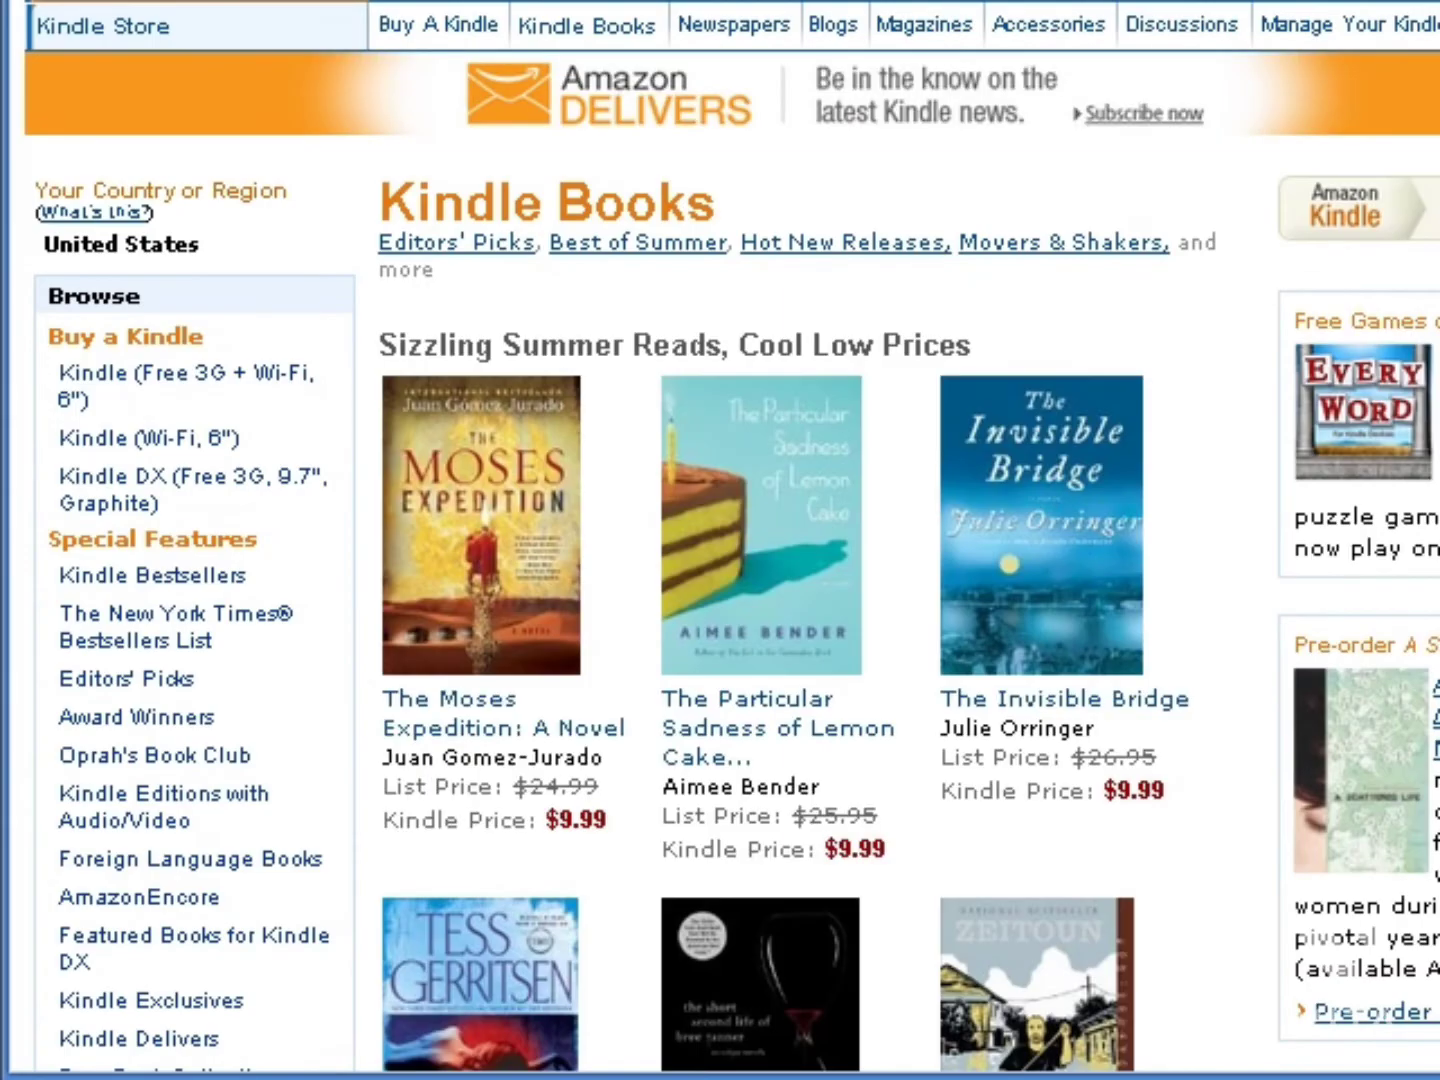
type("dating")
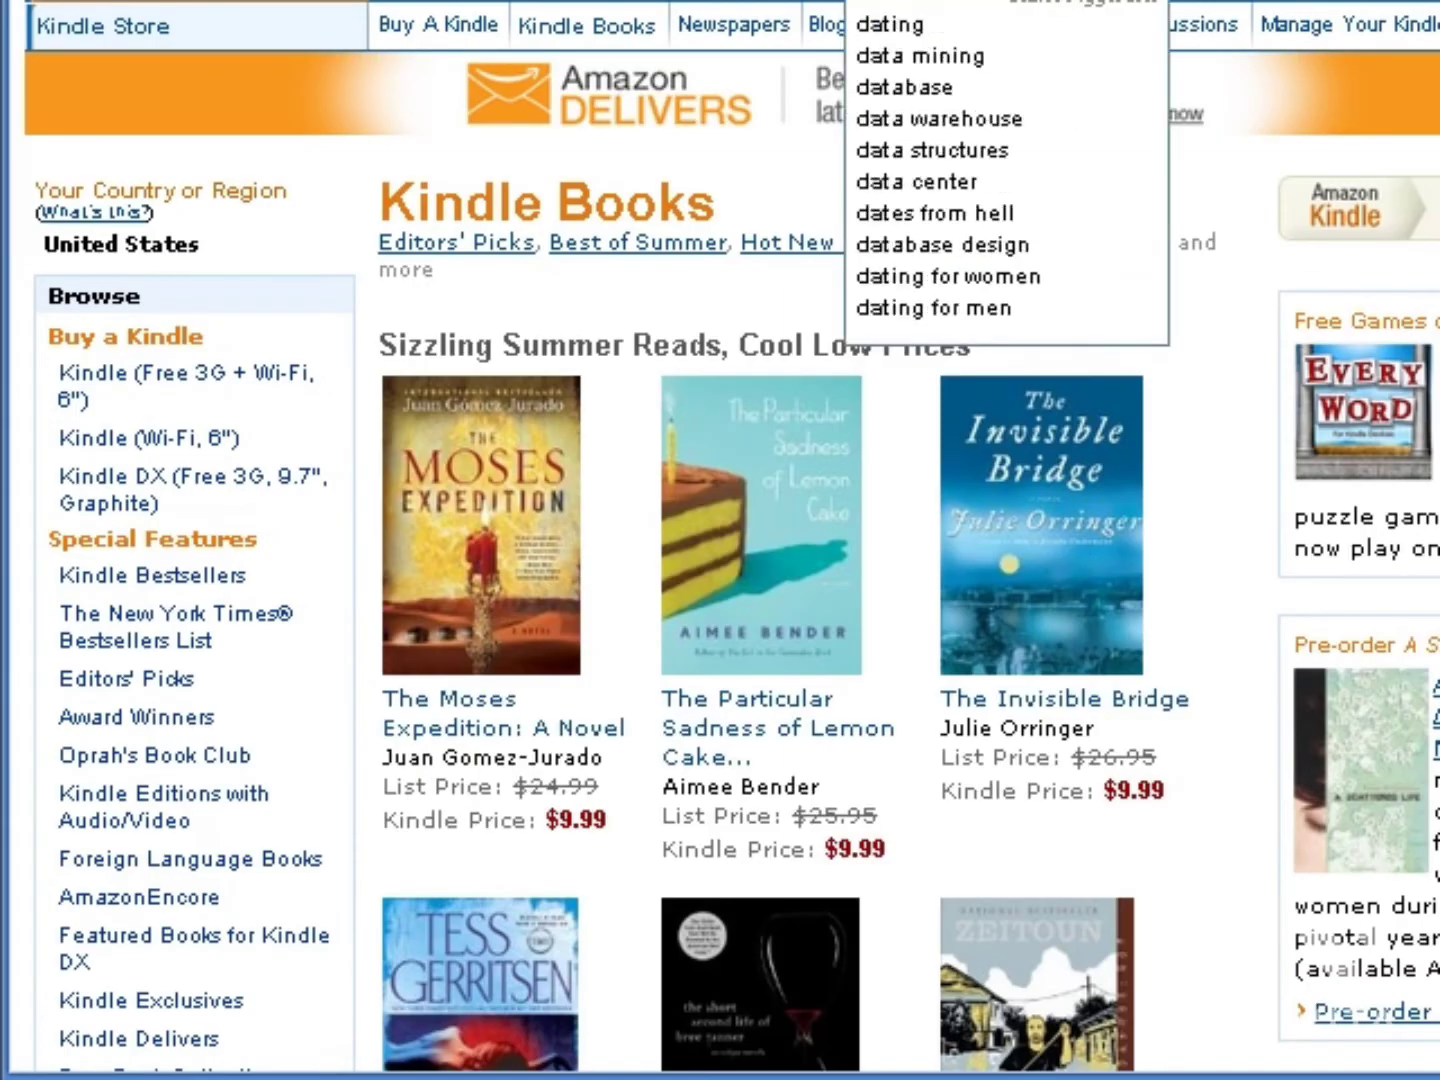
key("Return")
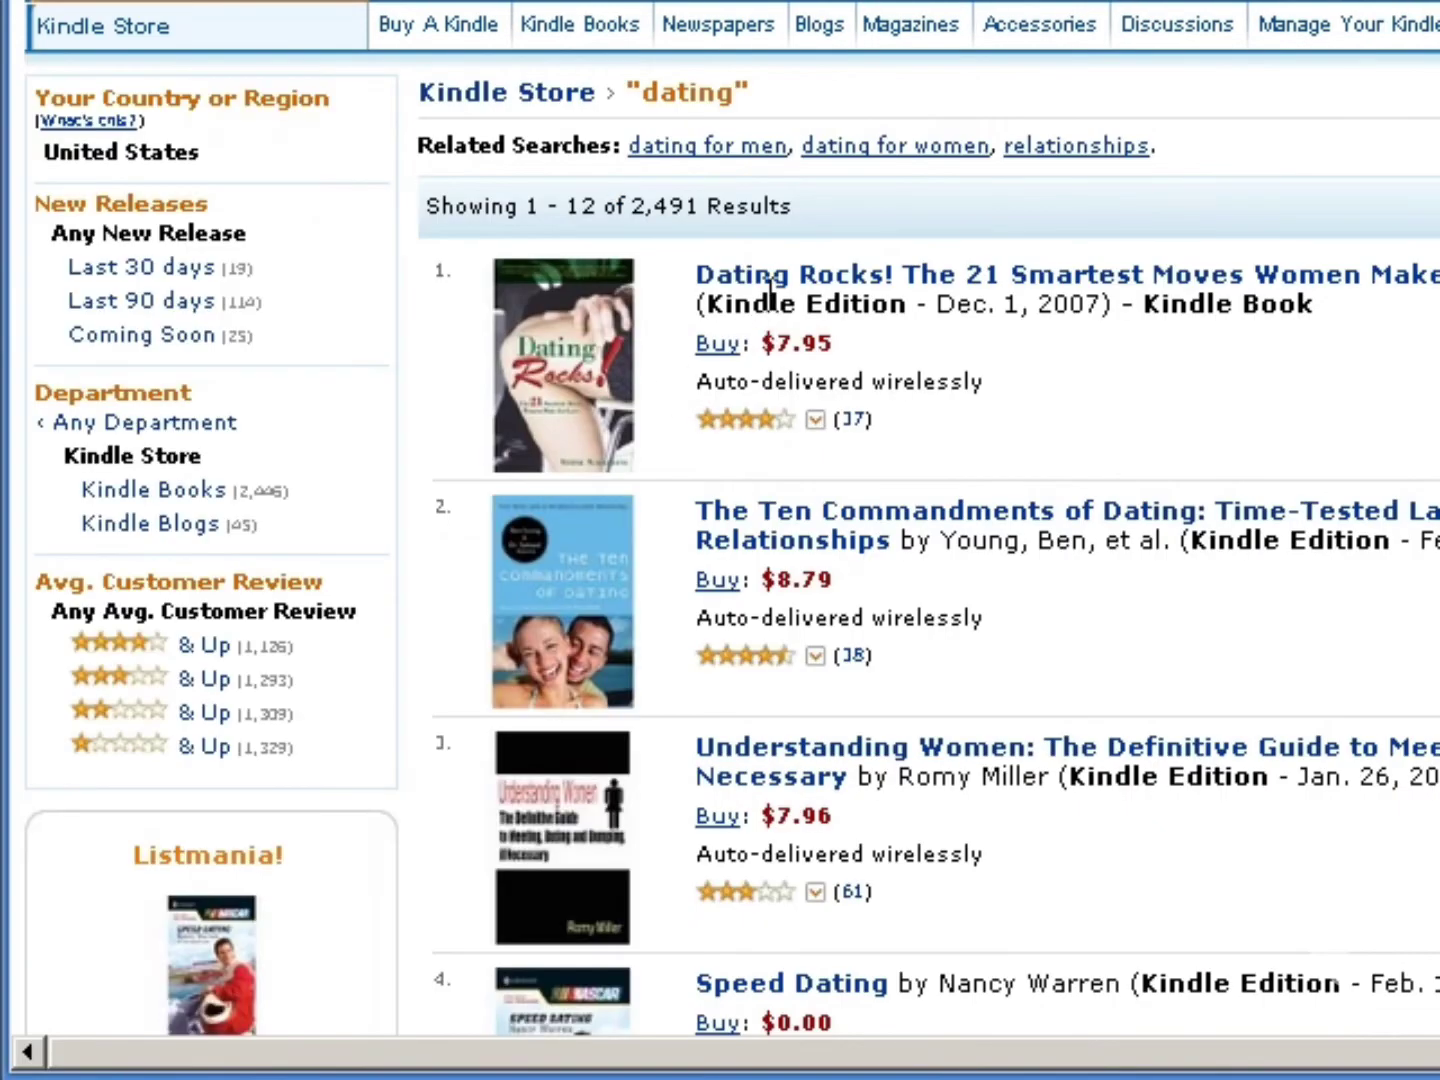
- Open the Kindle book "Dating Rocks!" from the search results and examine its product description as a model
left_click(792, 284)
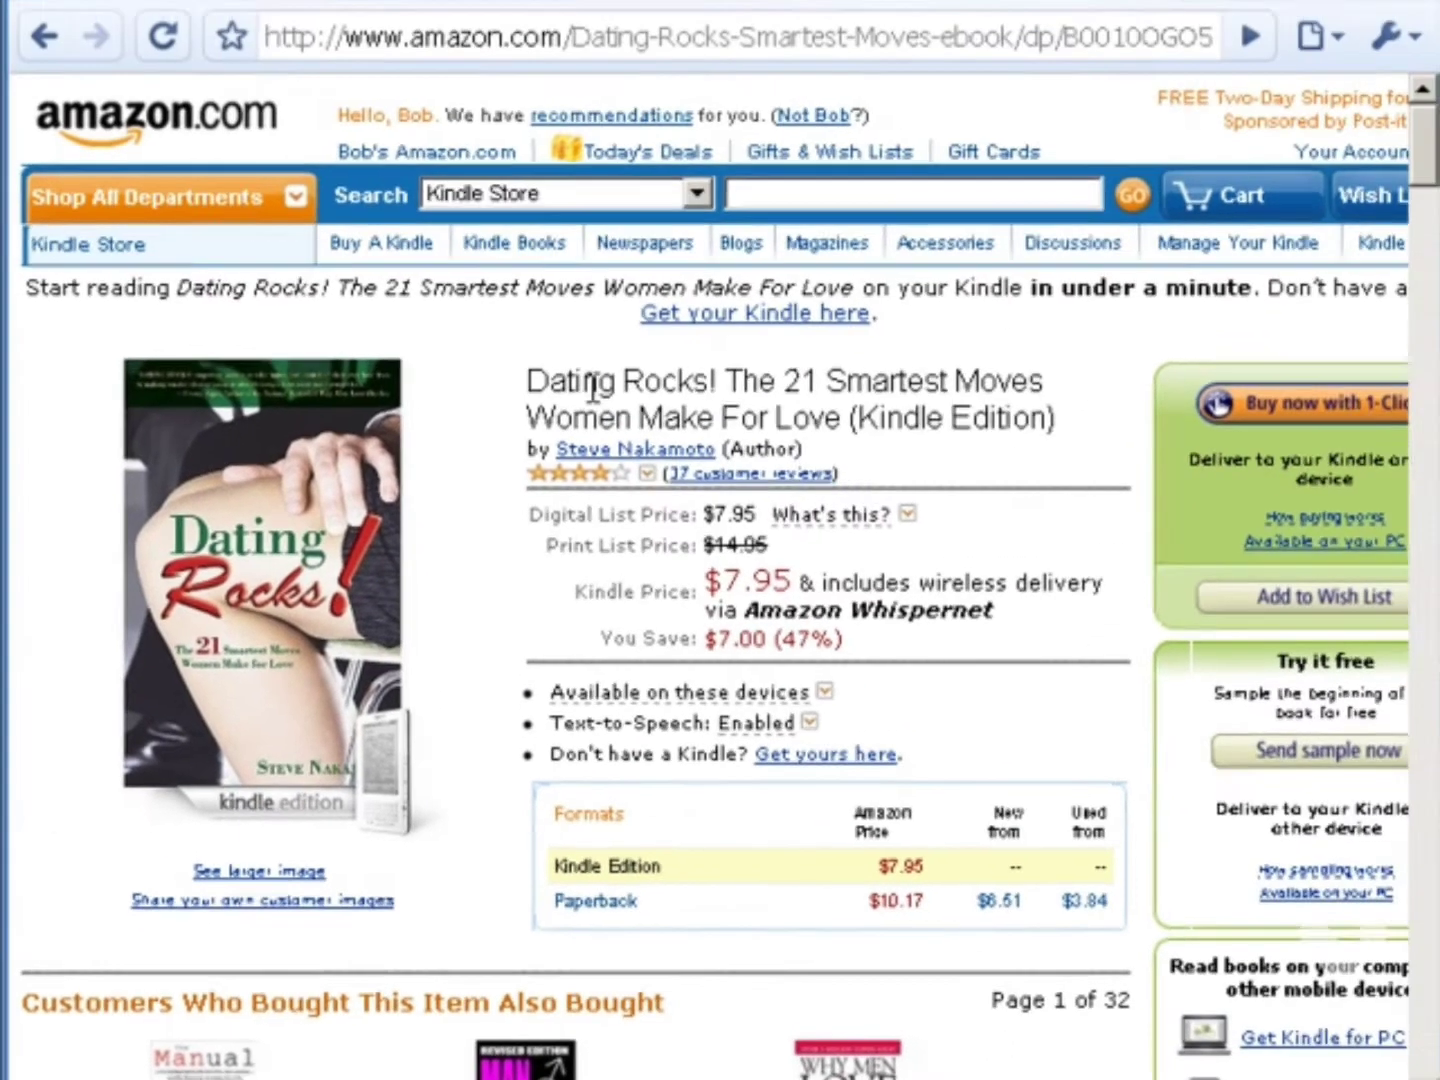
scroll(593, 386, "down", 5)
scroll(590, 393, "down", 5)
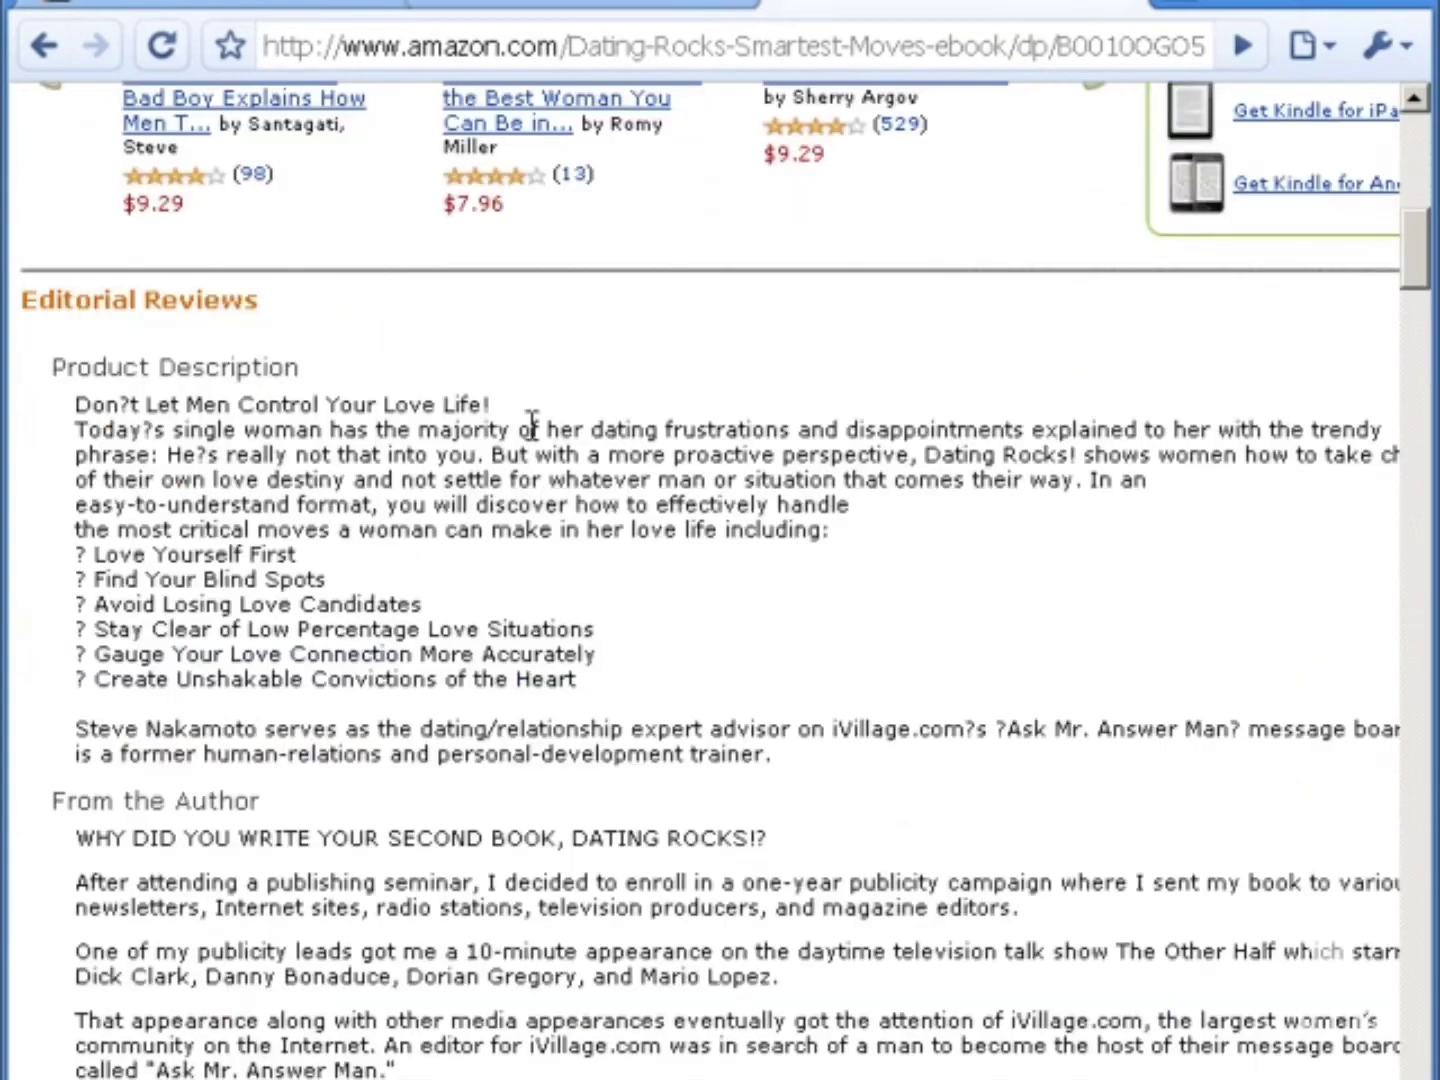
left_click_drag(68, 400, 836, 760)
scroll(835, 759, "down", 4)
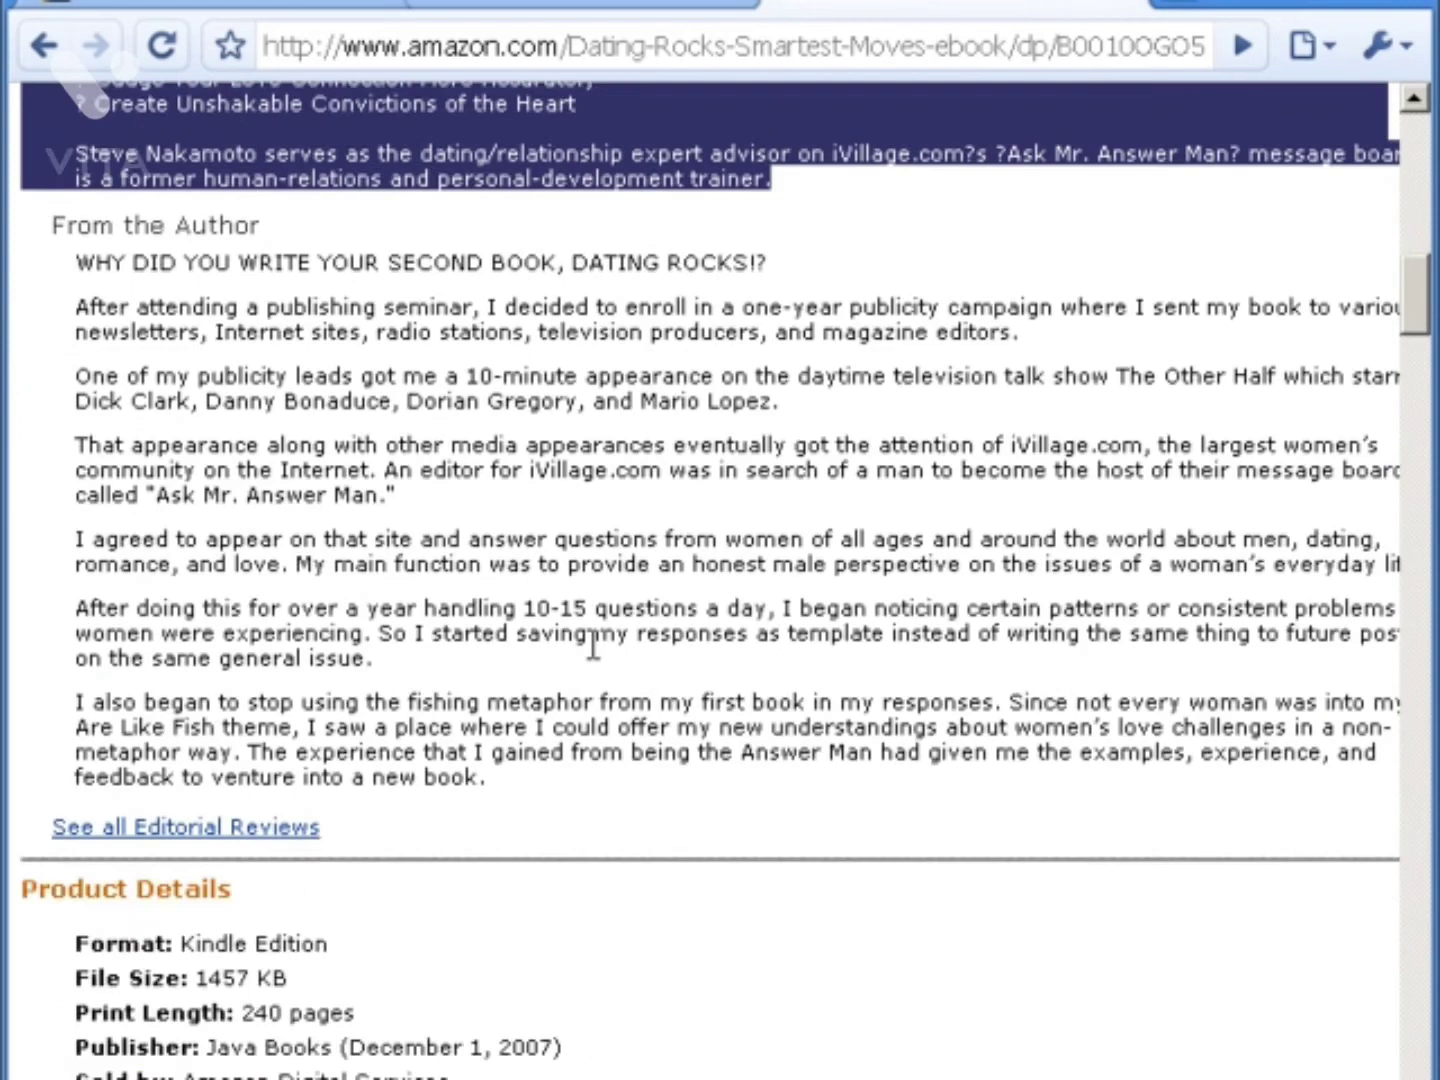
scroll(610, 561, "up", 1)
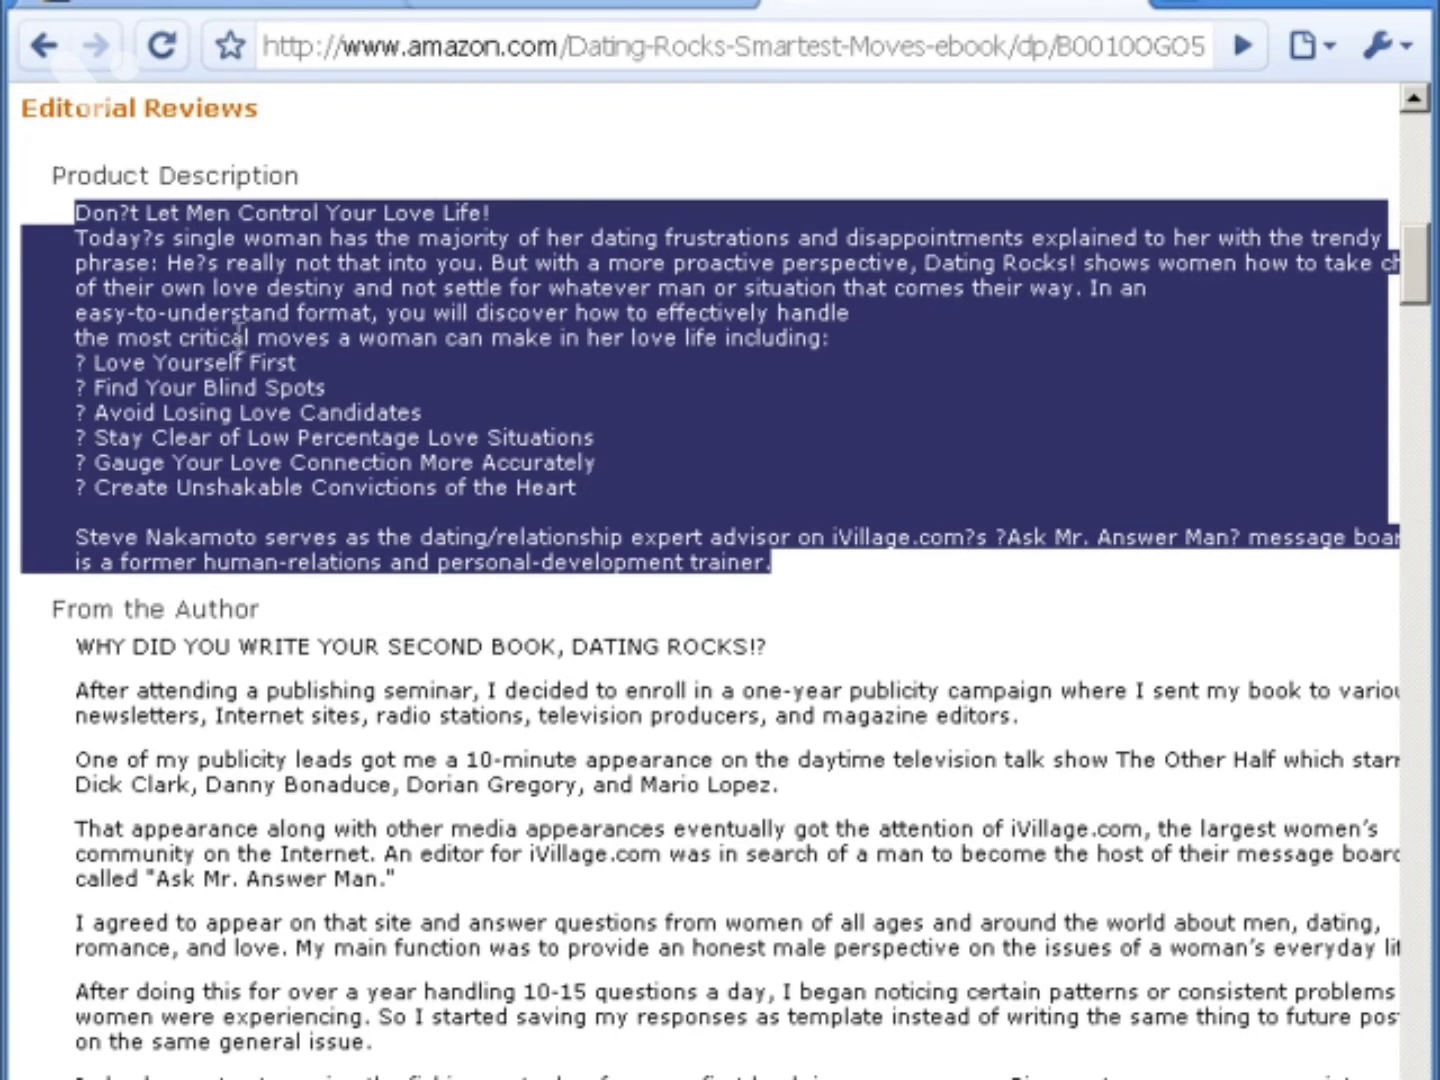
scroll(236, 385, "up", 3)
scroll(245, 398, "down", 3)
left_click(247, 397)
scroll(241, 386, "up", 5)
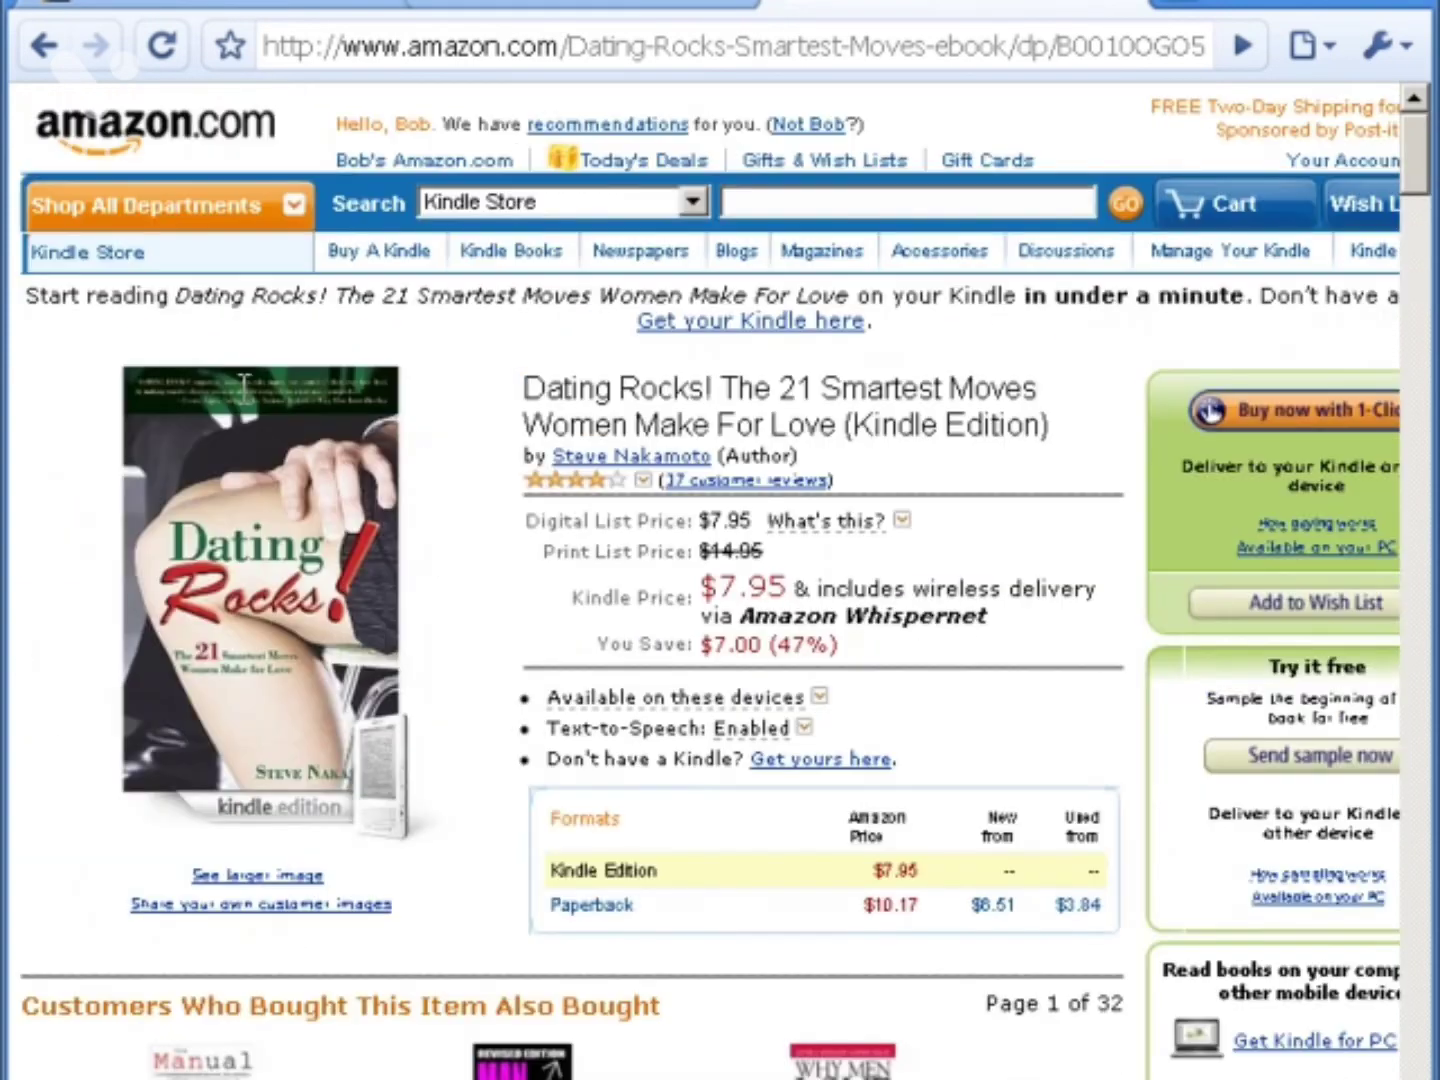
- Return to the new book's edit form and go to its Book contributors section
left_click(273, 5)
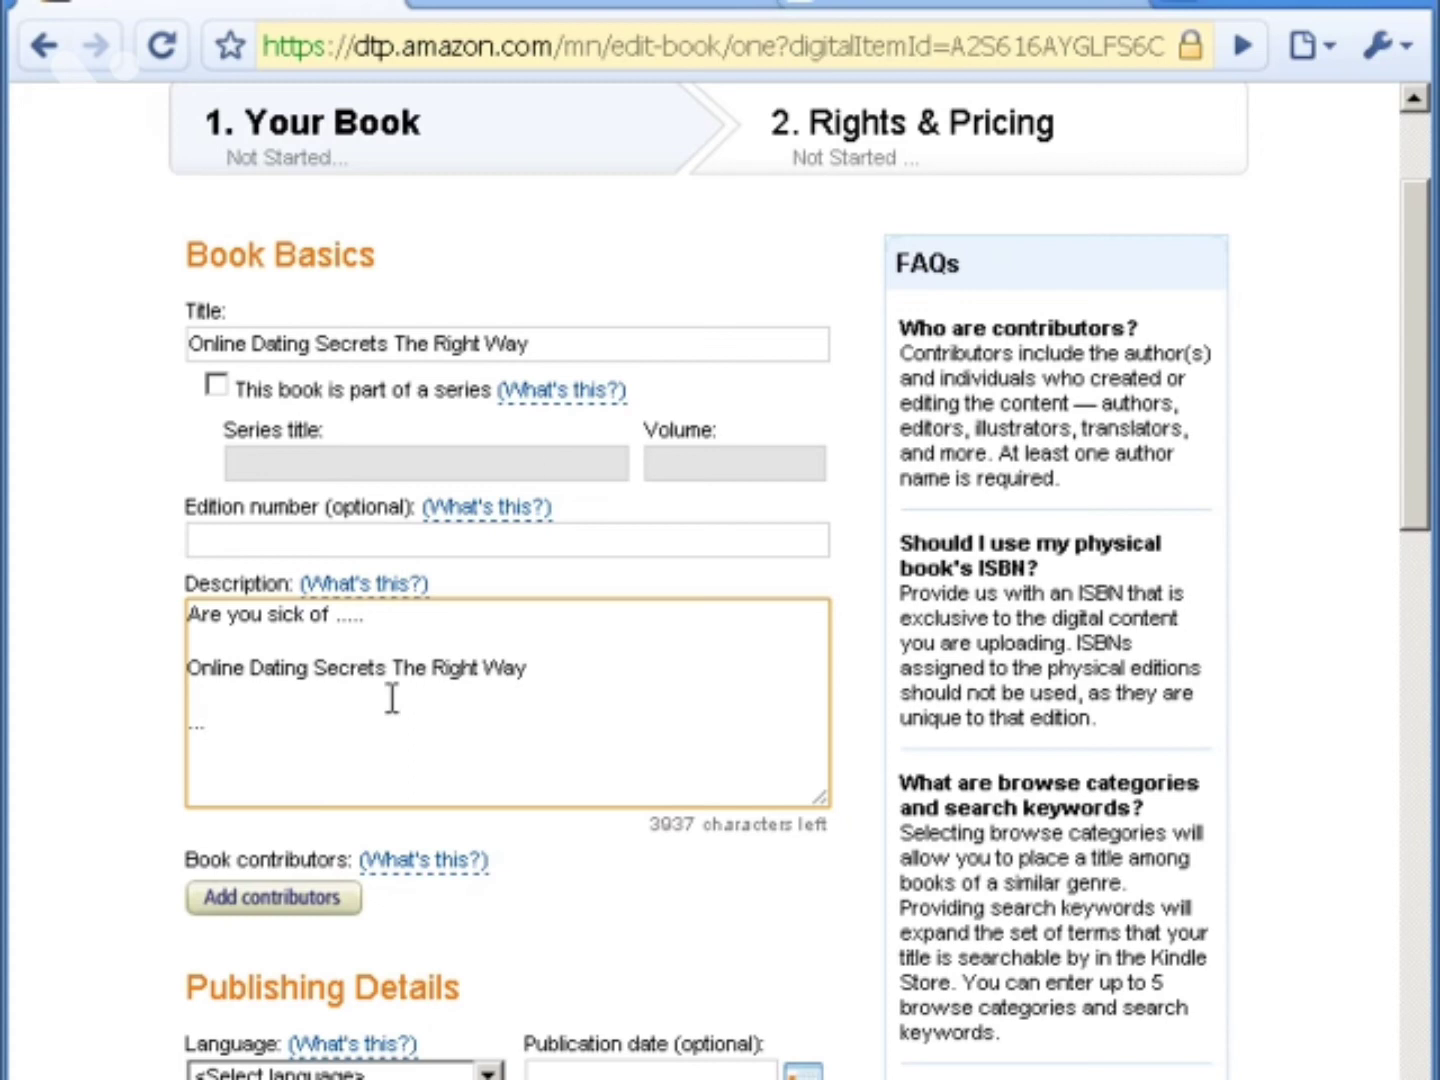
scroll(388, 697, "down", 5)
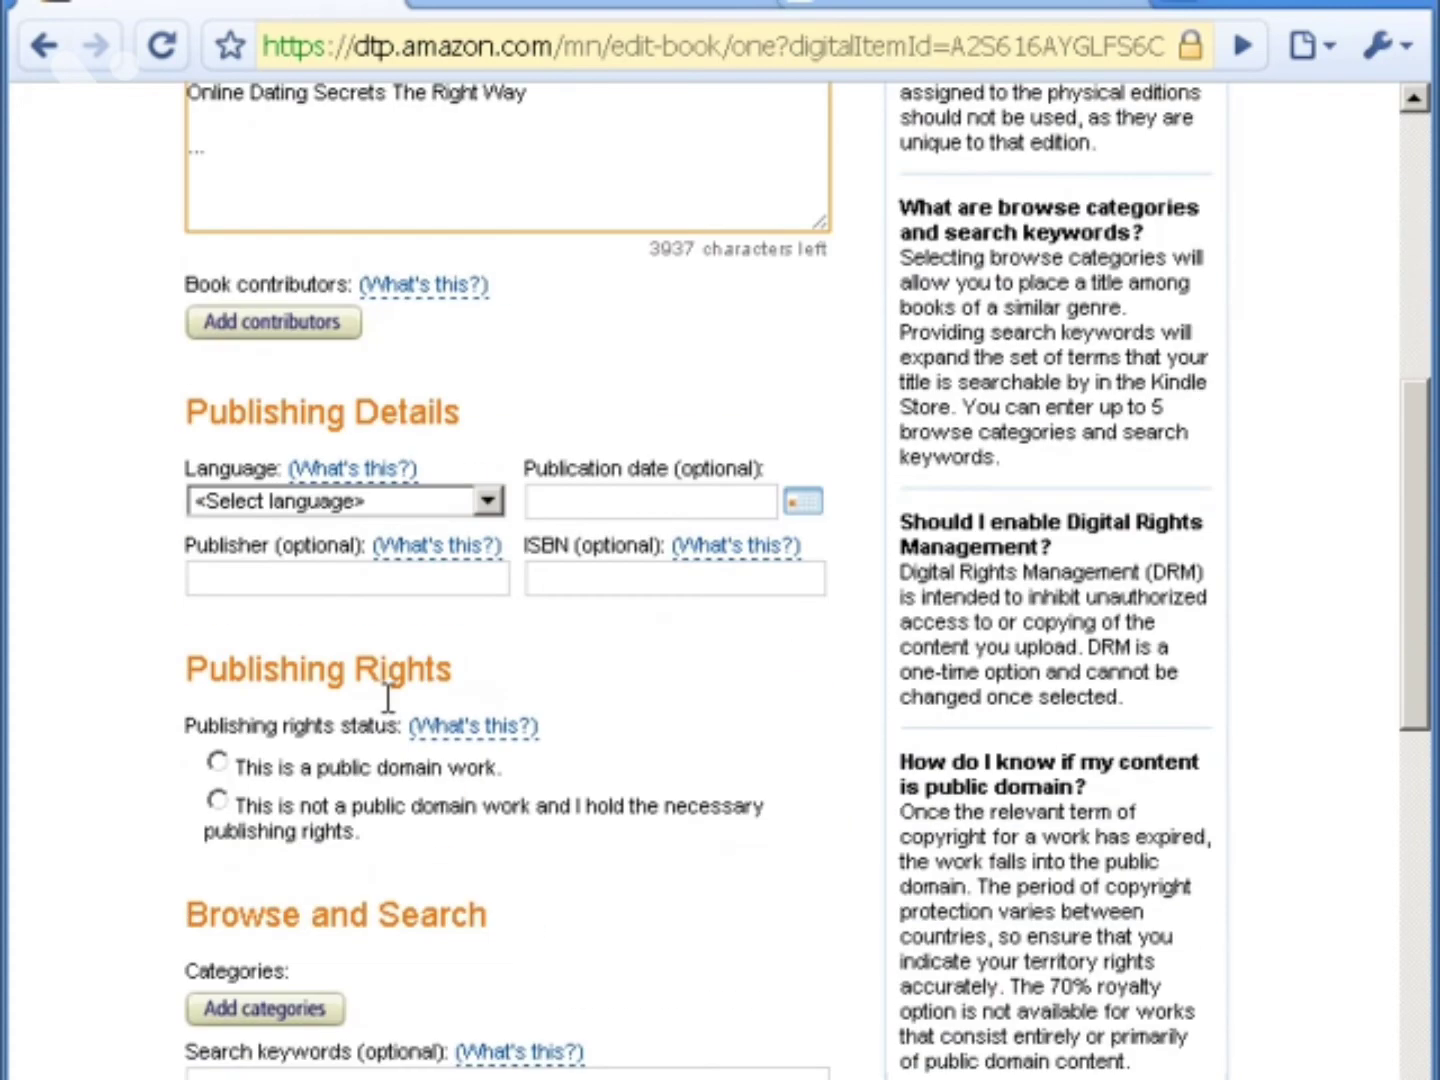
scroll(418, 478, "up", 2)
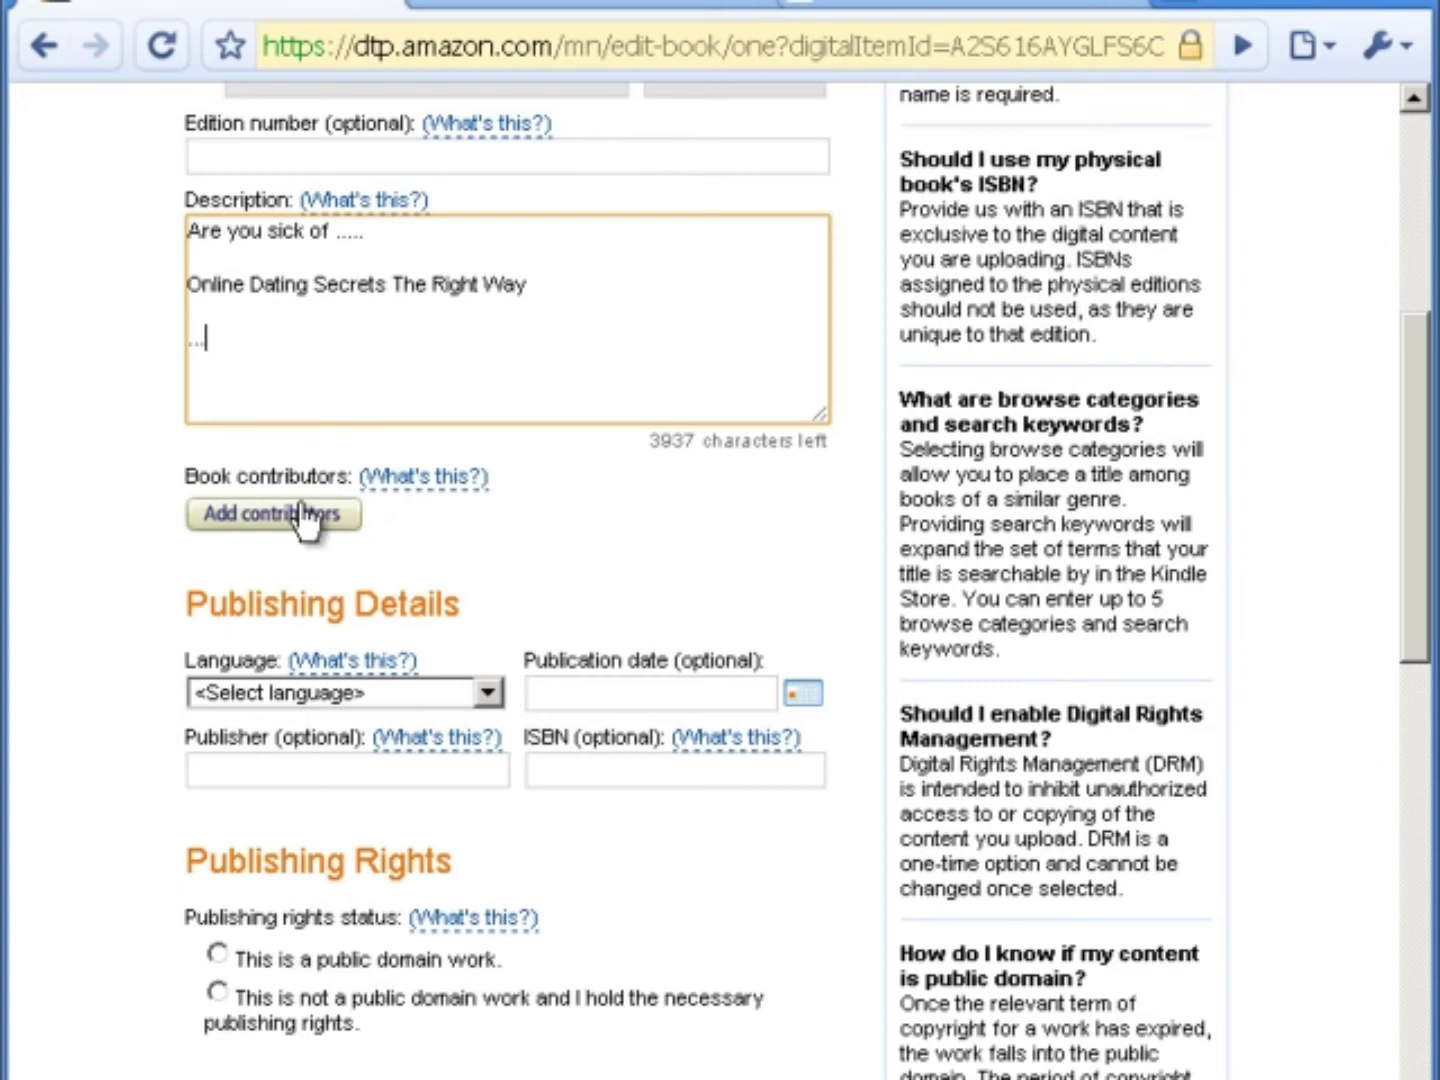
- Add a book contributor with the author's first and last name and the title Author, and save it
scroll(305, 519, "down", 2)
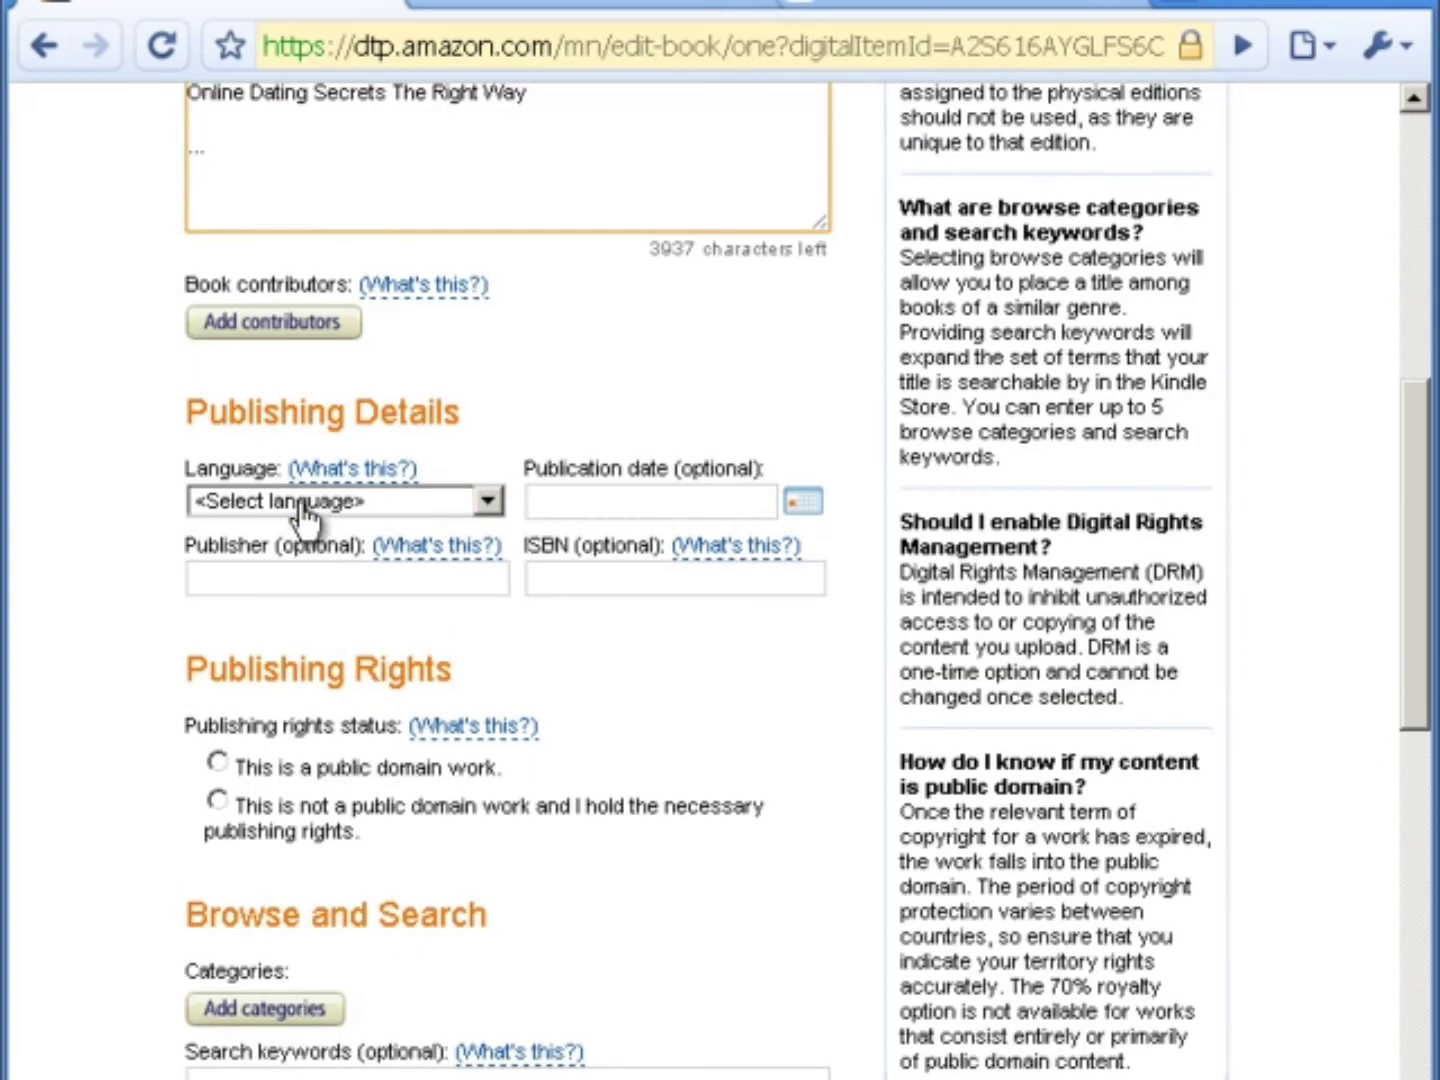
left_click(337, 336)
left_click_drag(362, 279, 443, 284)
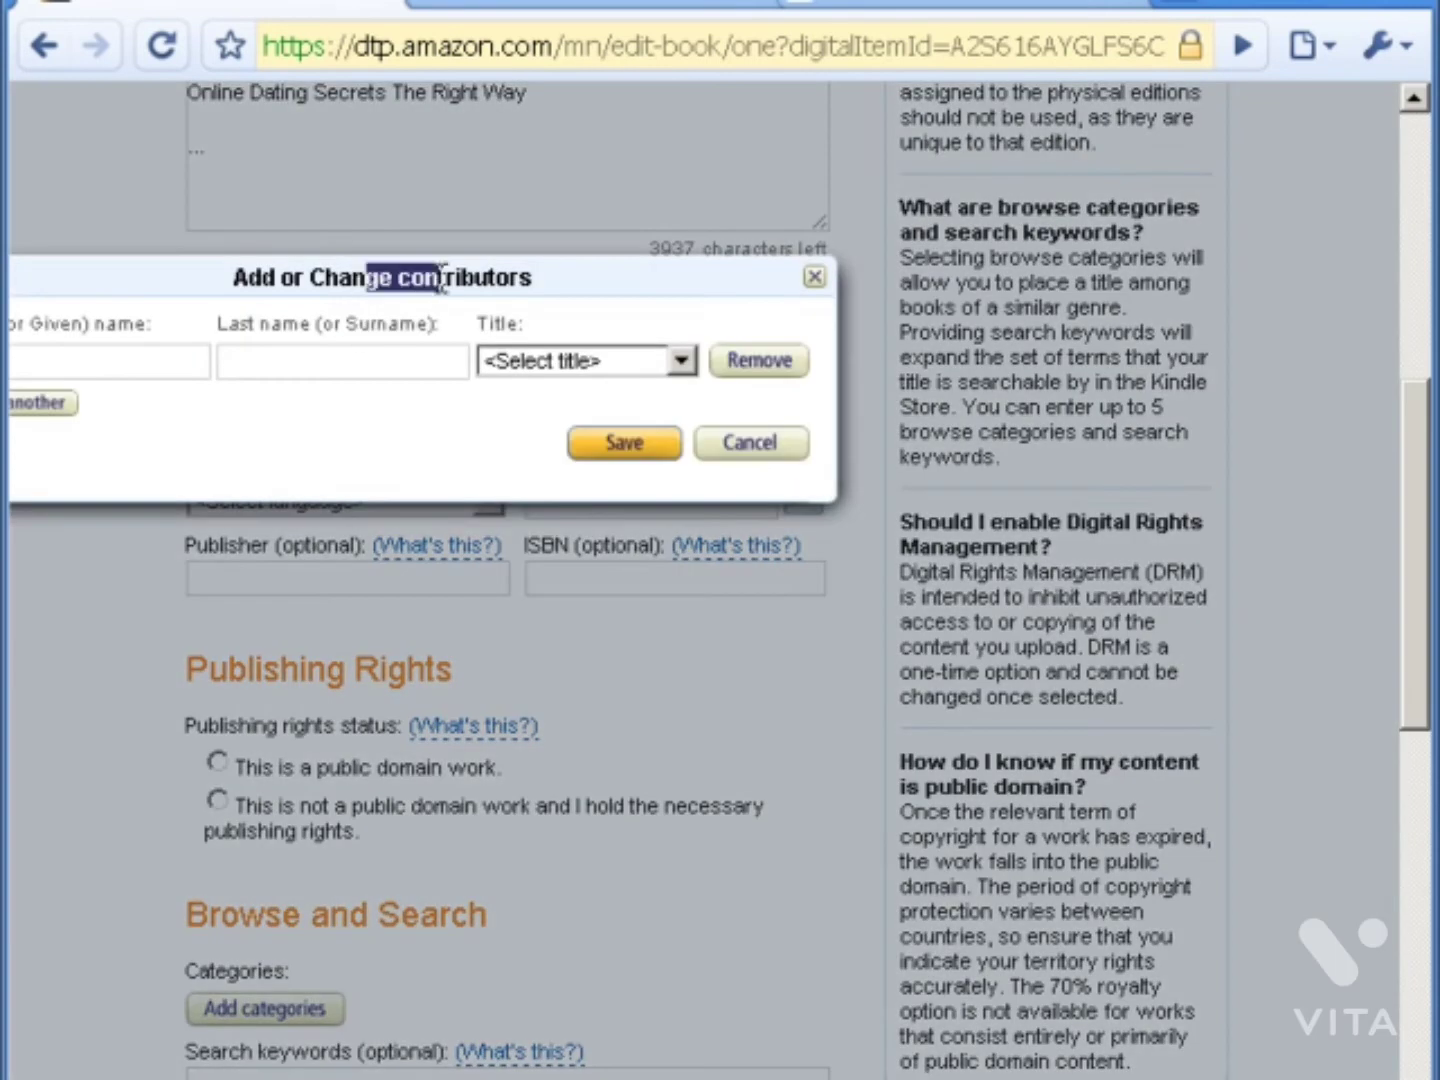
left_click_drag(589, 1079, 395, 1079)
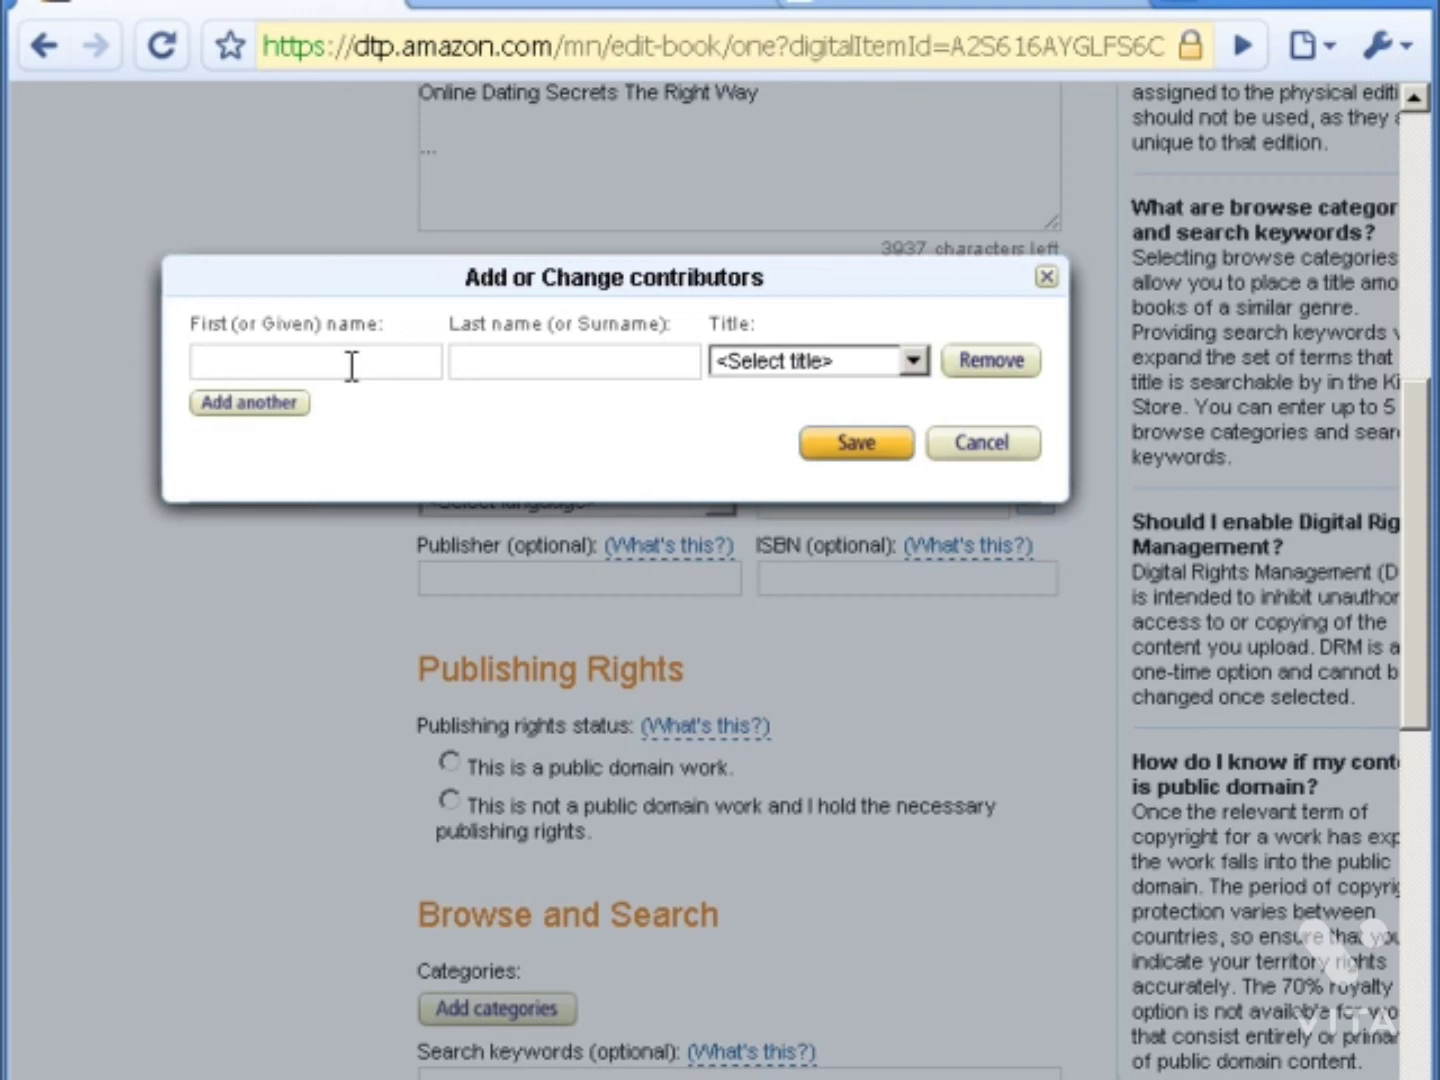
left_click(250, 405)
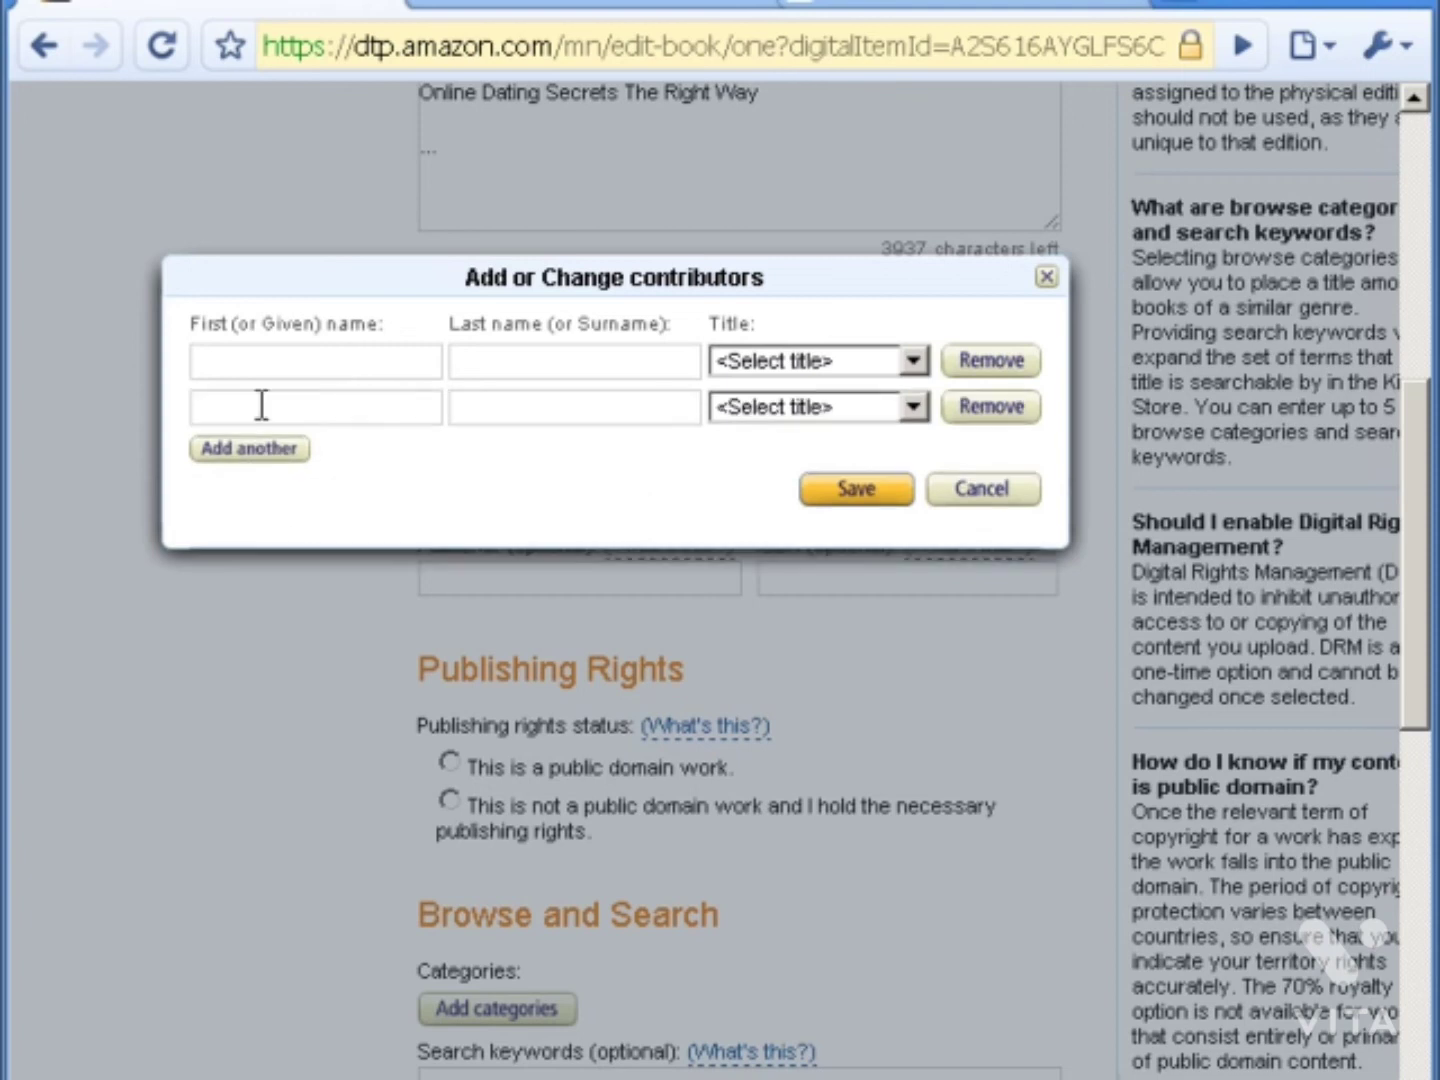
left_click(781, 360)
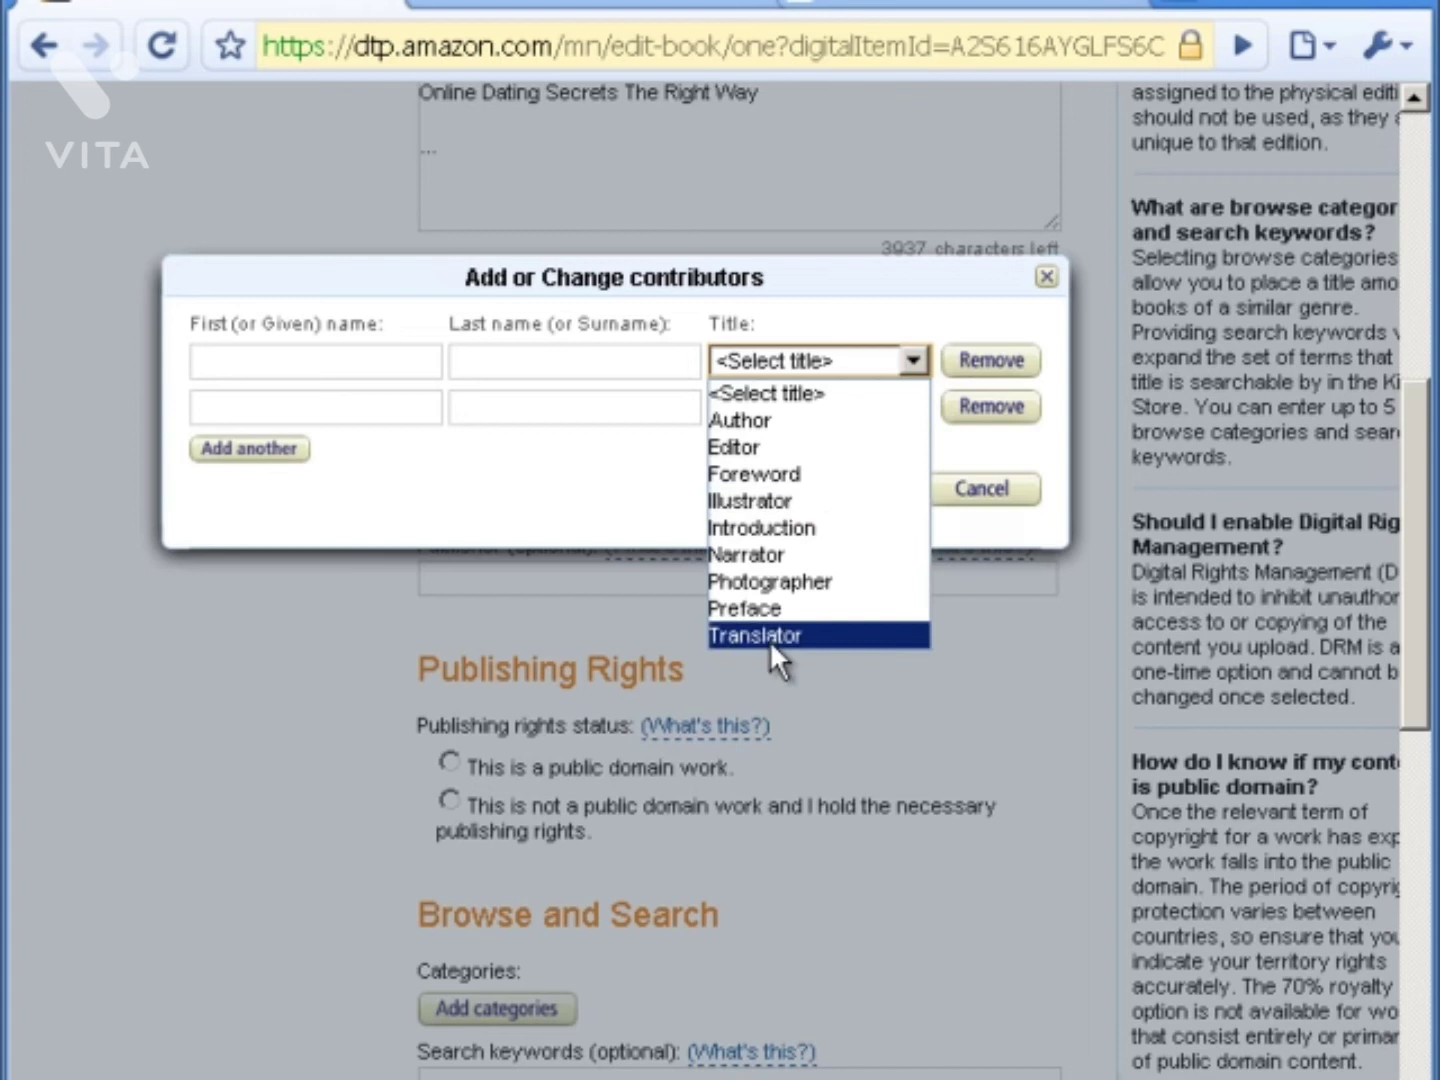
left_click(822, 418)
left_click(306, 358)
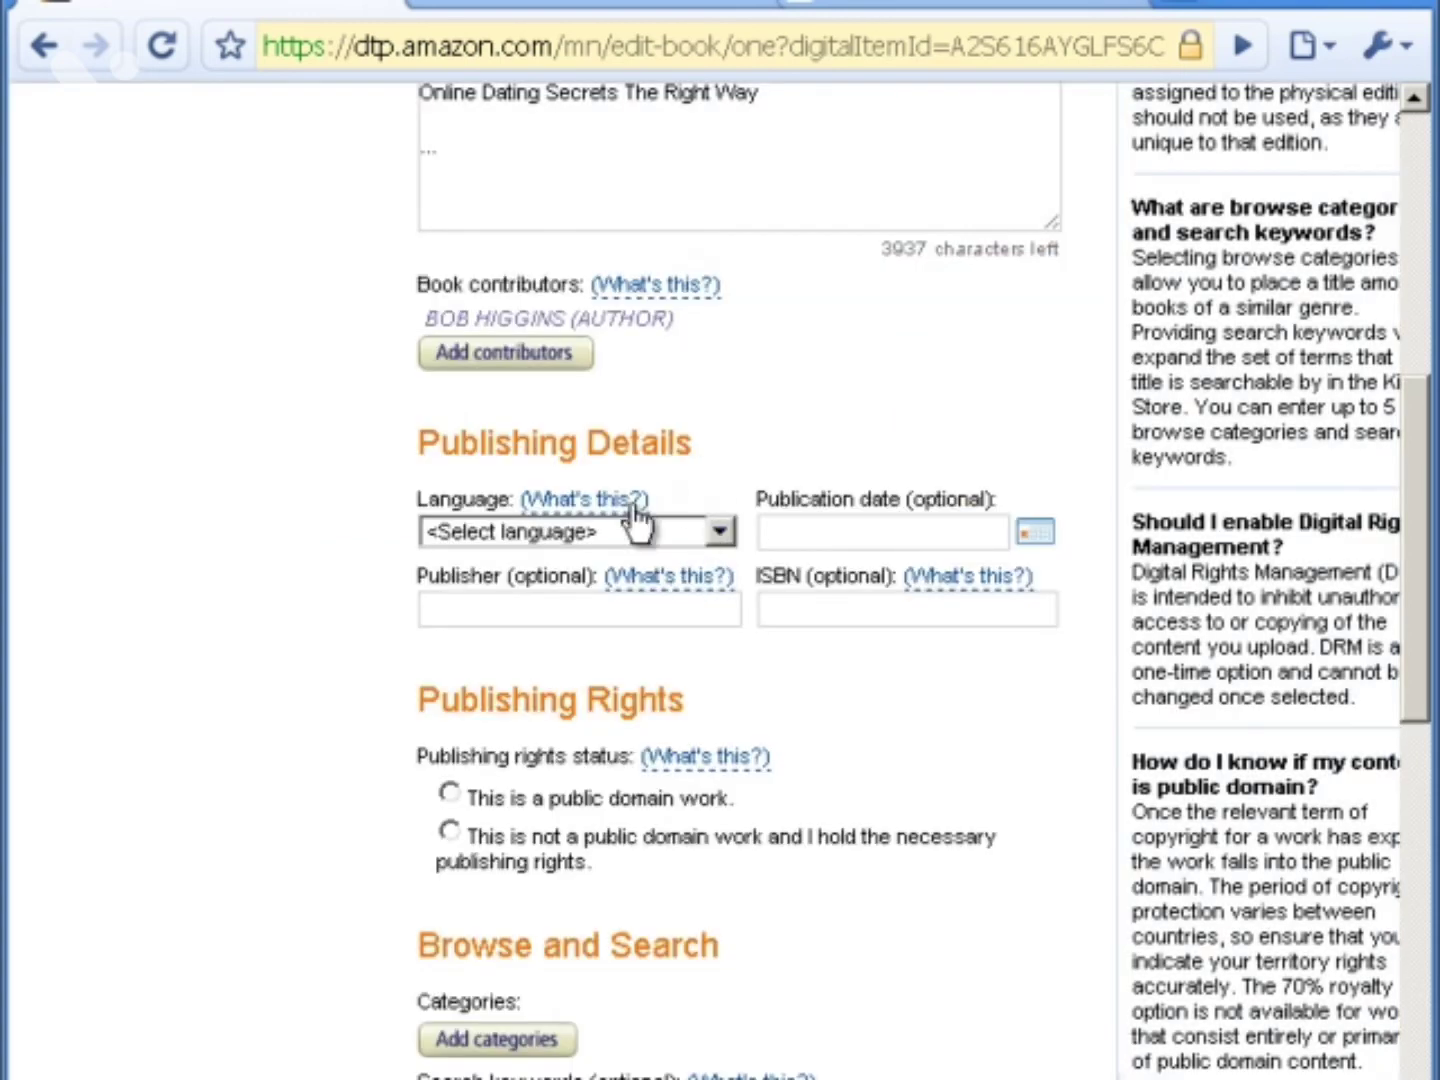
- Set the book's language to English and its publication date to 08/05/2010
left_click(622, 526)
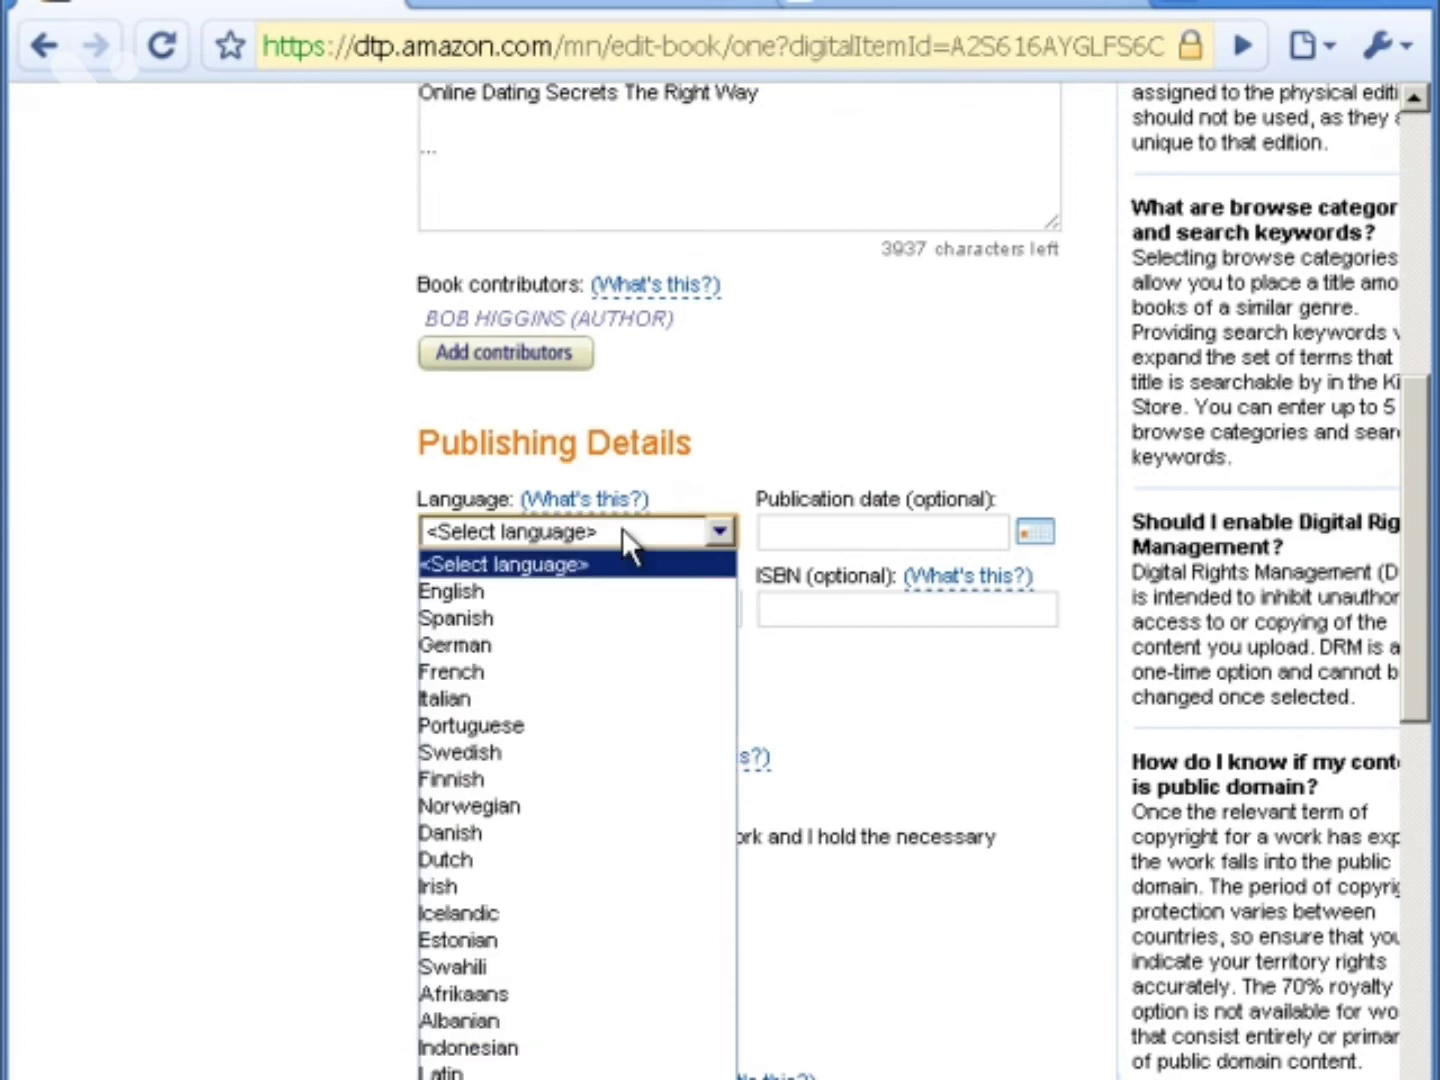
left_click(595, 588)
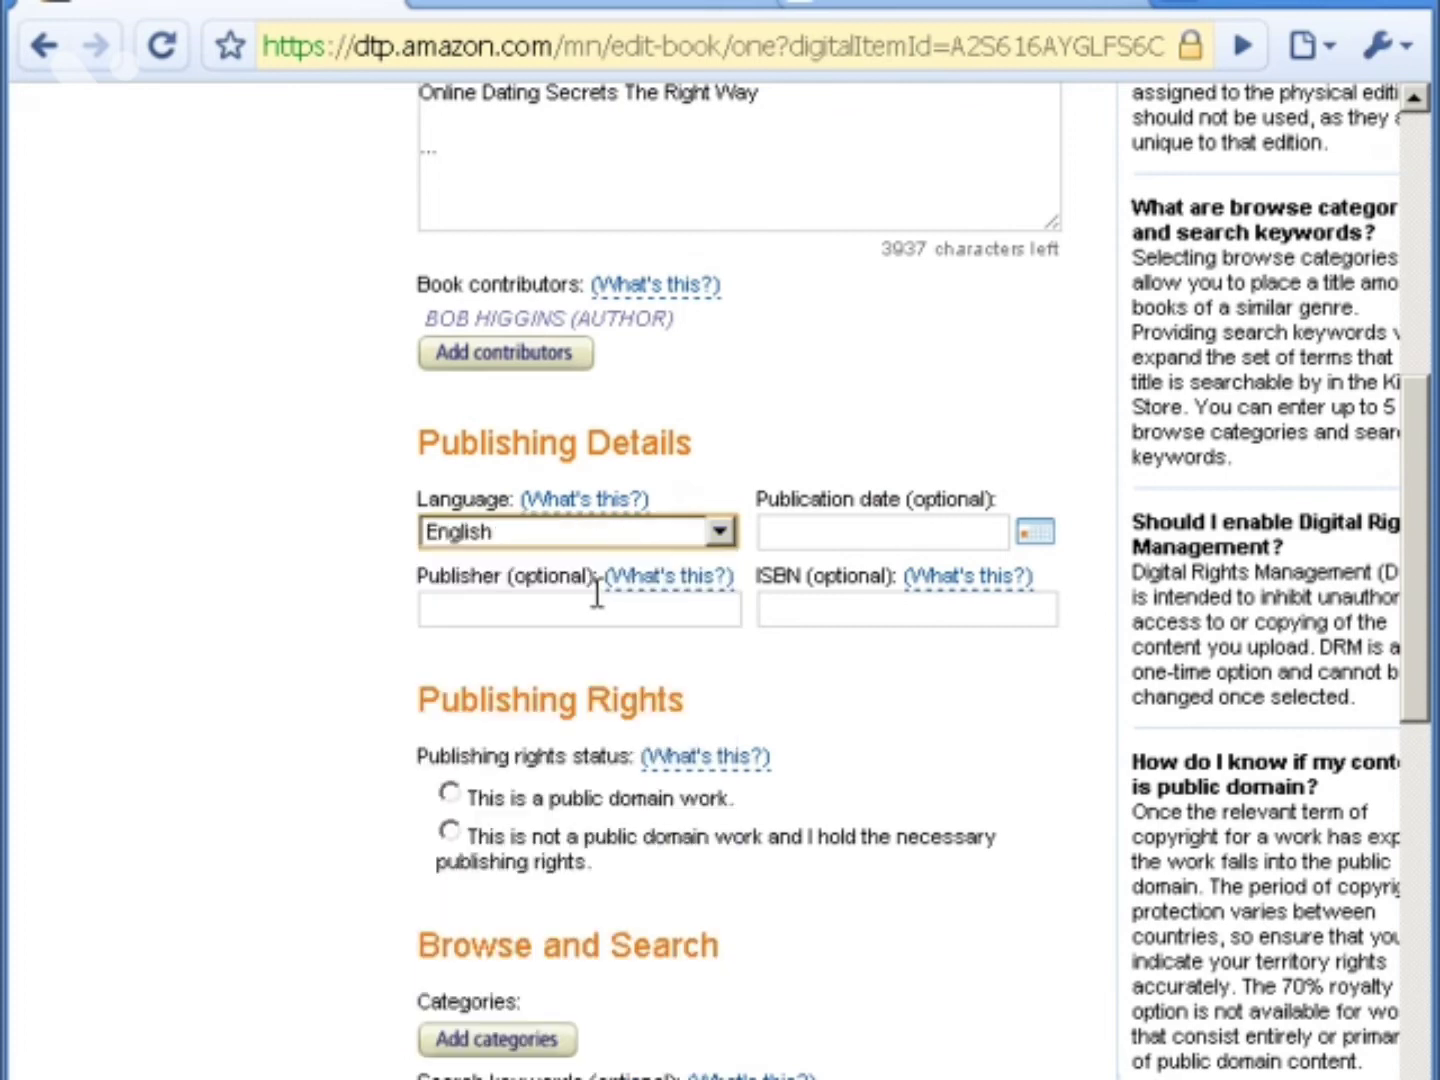
left_click(790, 533)
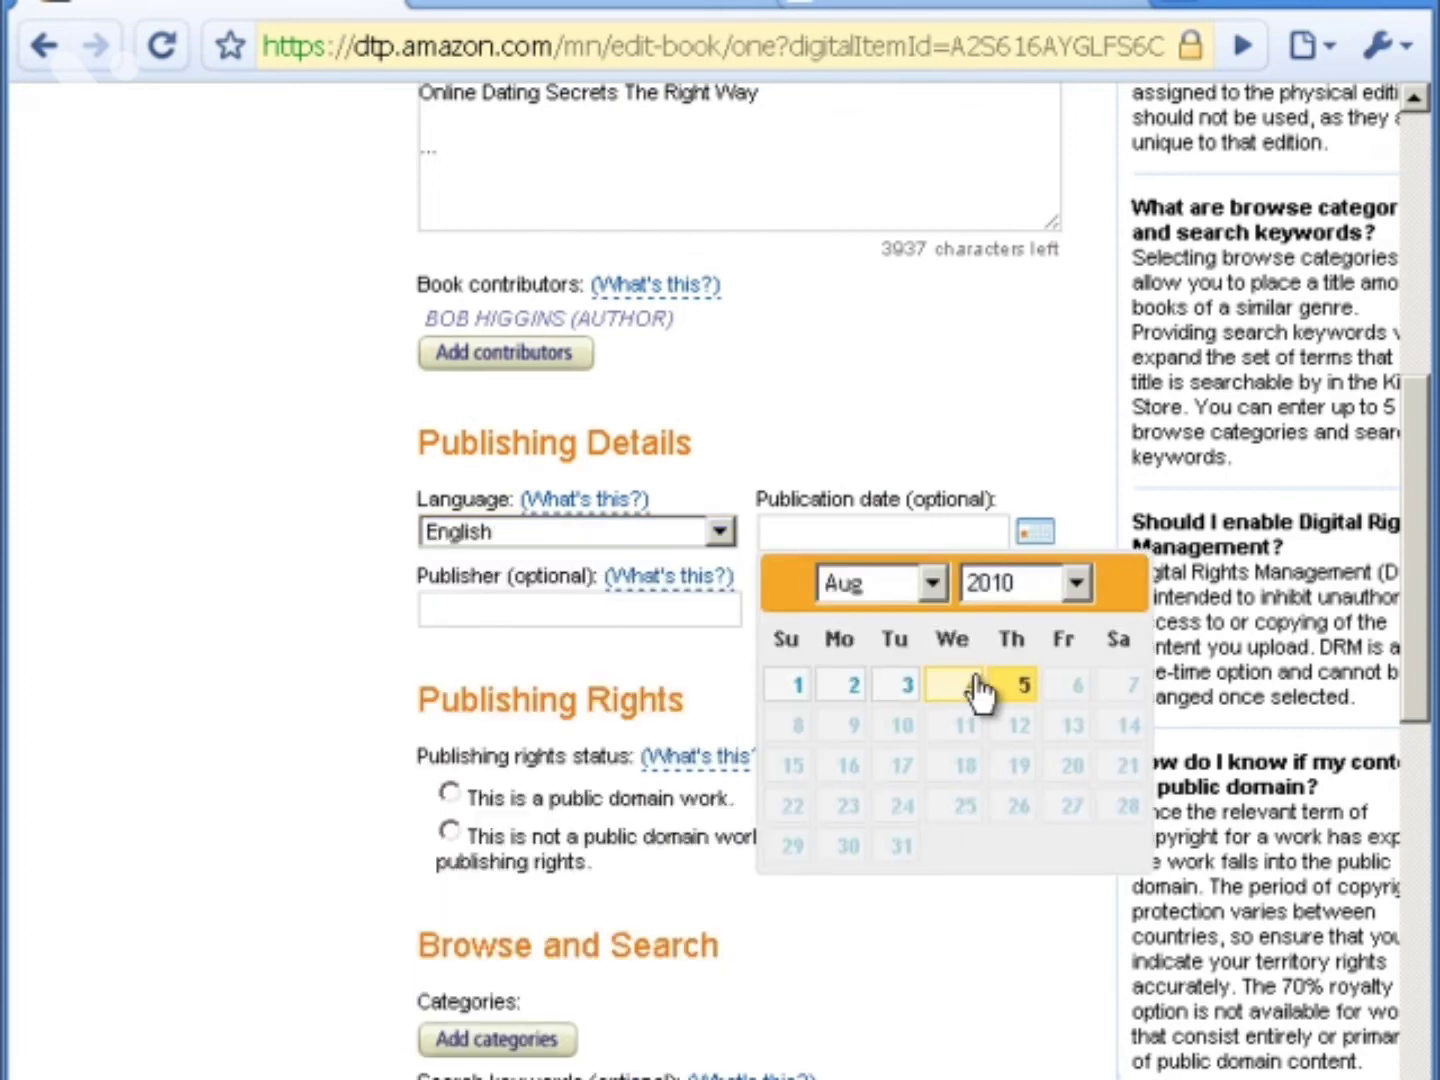
left_click(1026, 690)
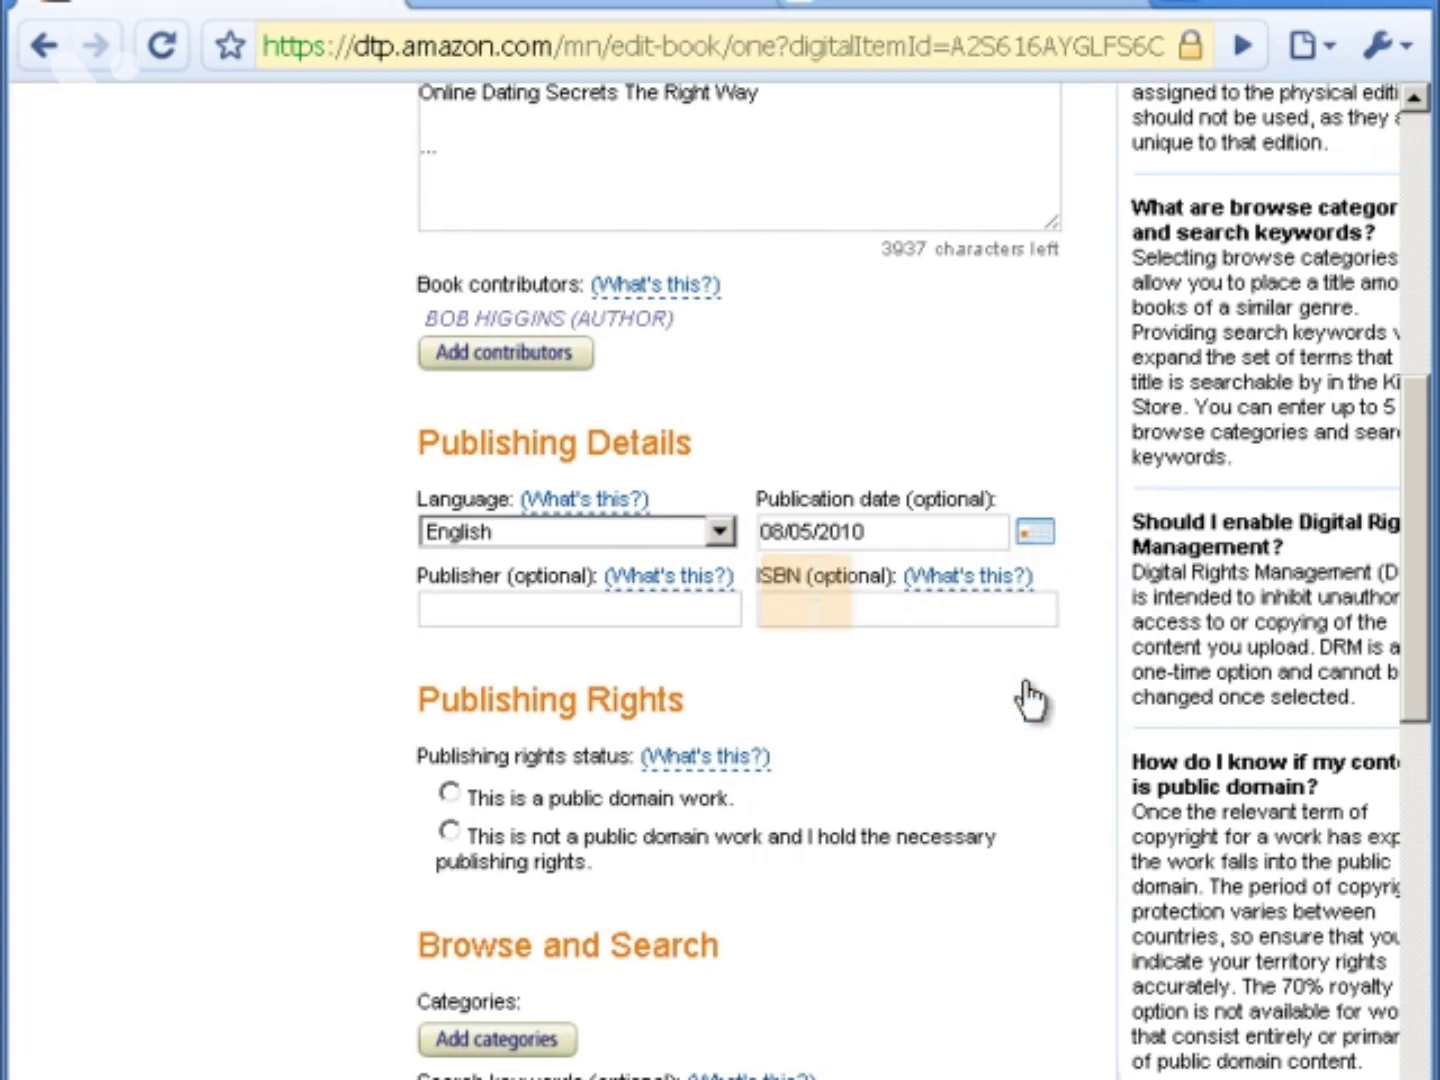
- Leave the publisher and ISBN blank and declare the book not a public domain work, with the necessary publishing rights held
left_click(553, 608)
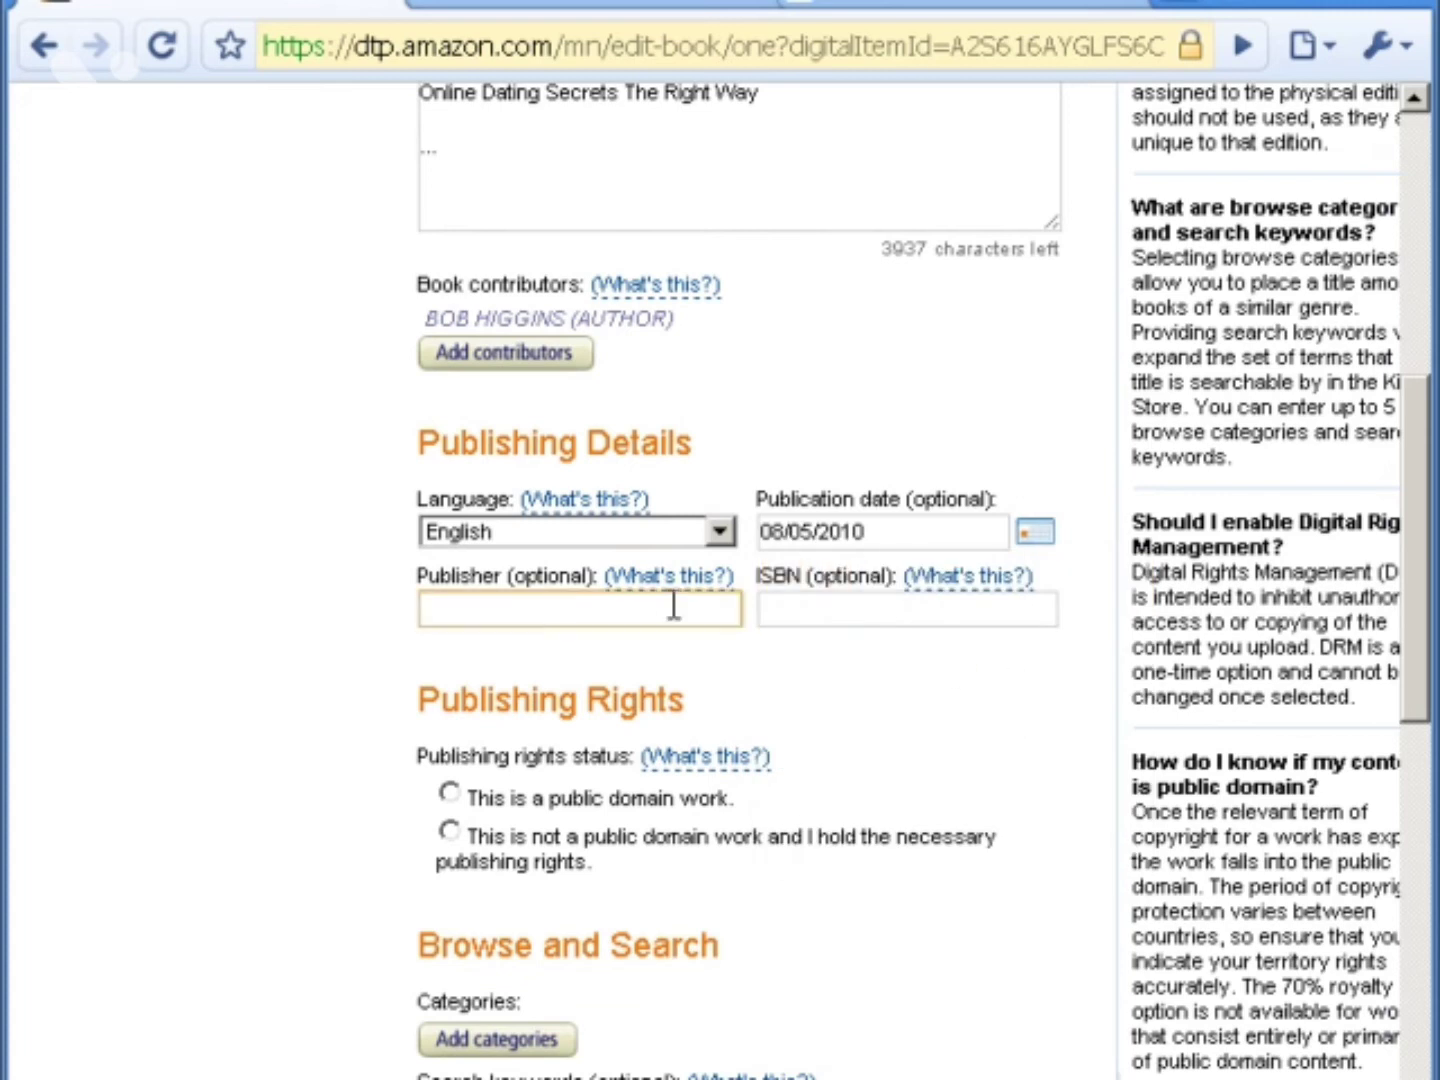
left_click(904, 606)
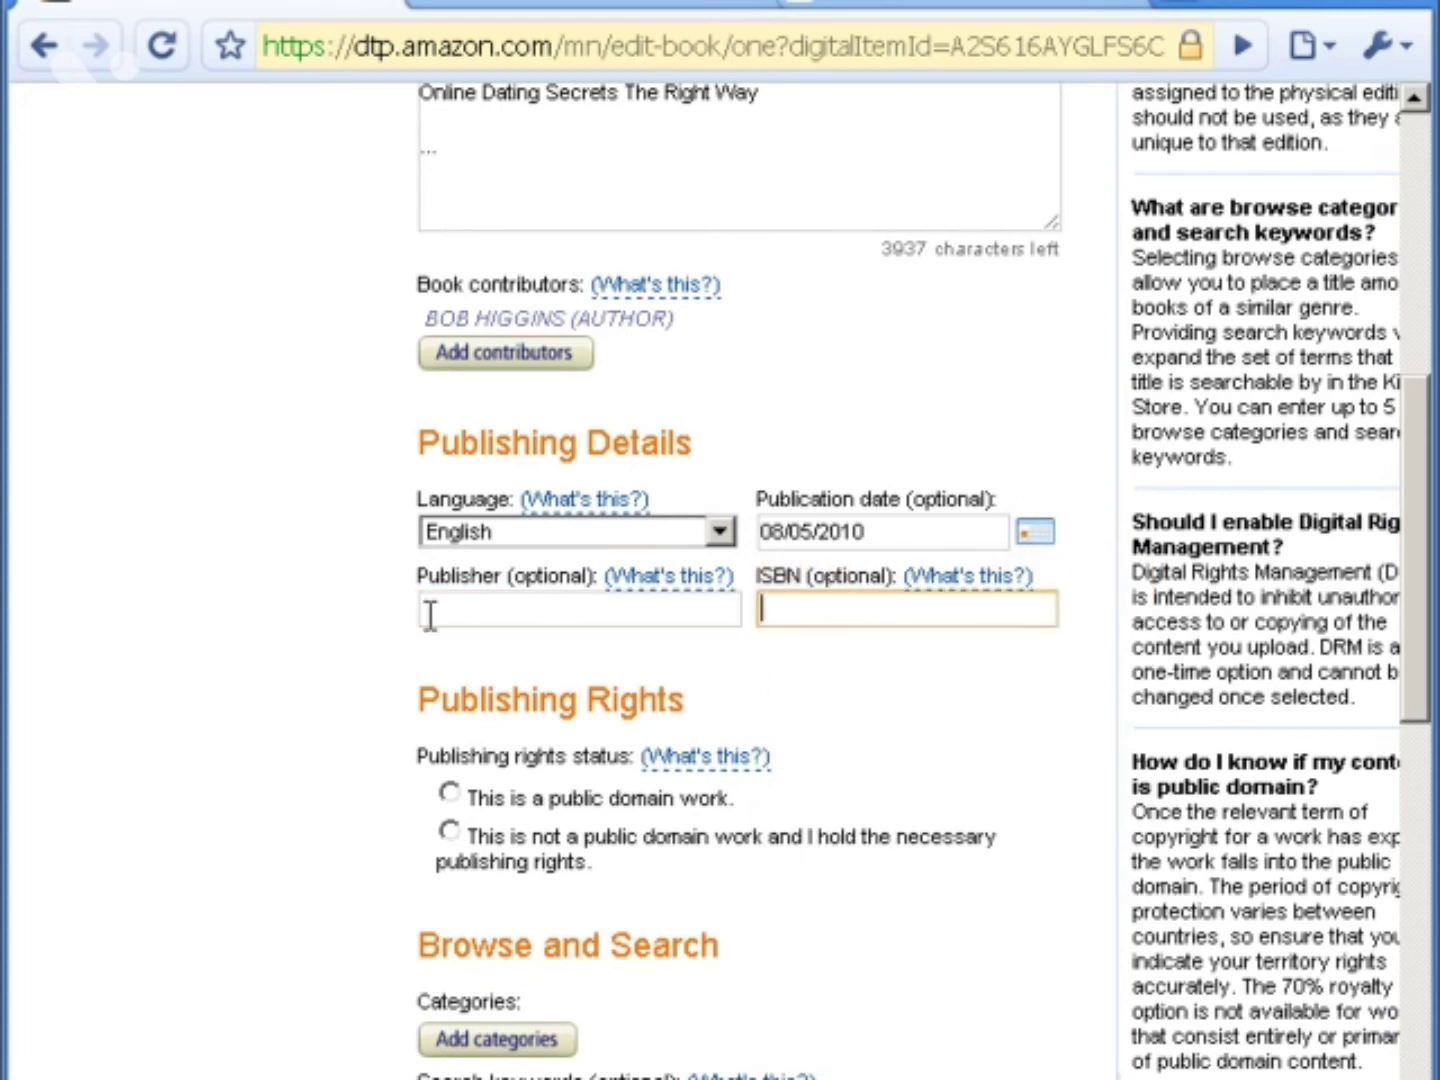
scroll(814, 627, "down", 3)
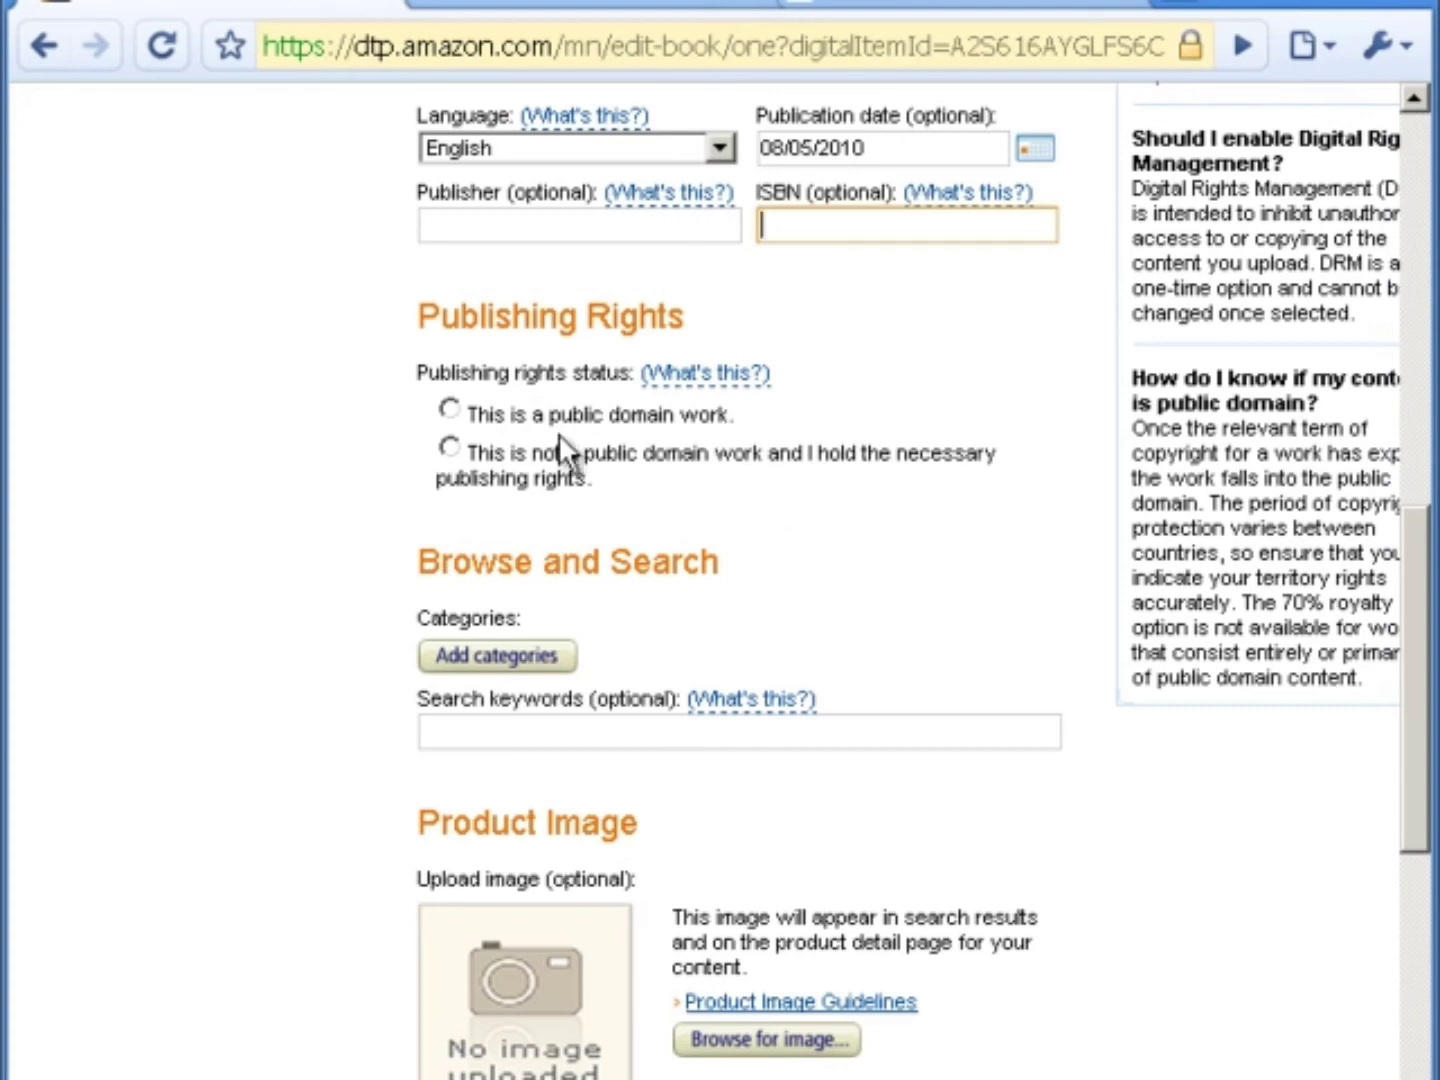
left_click(446, 454)
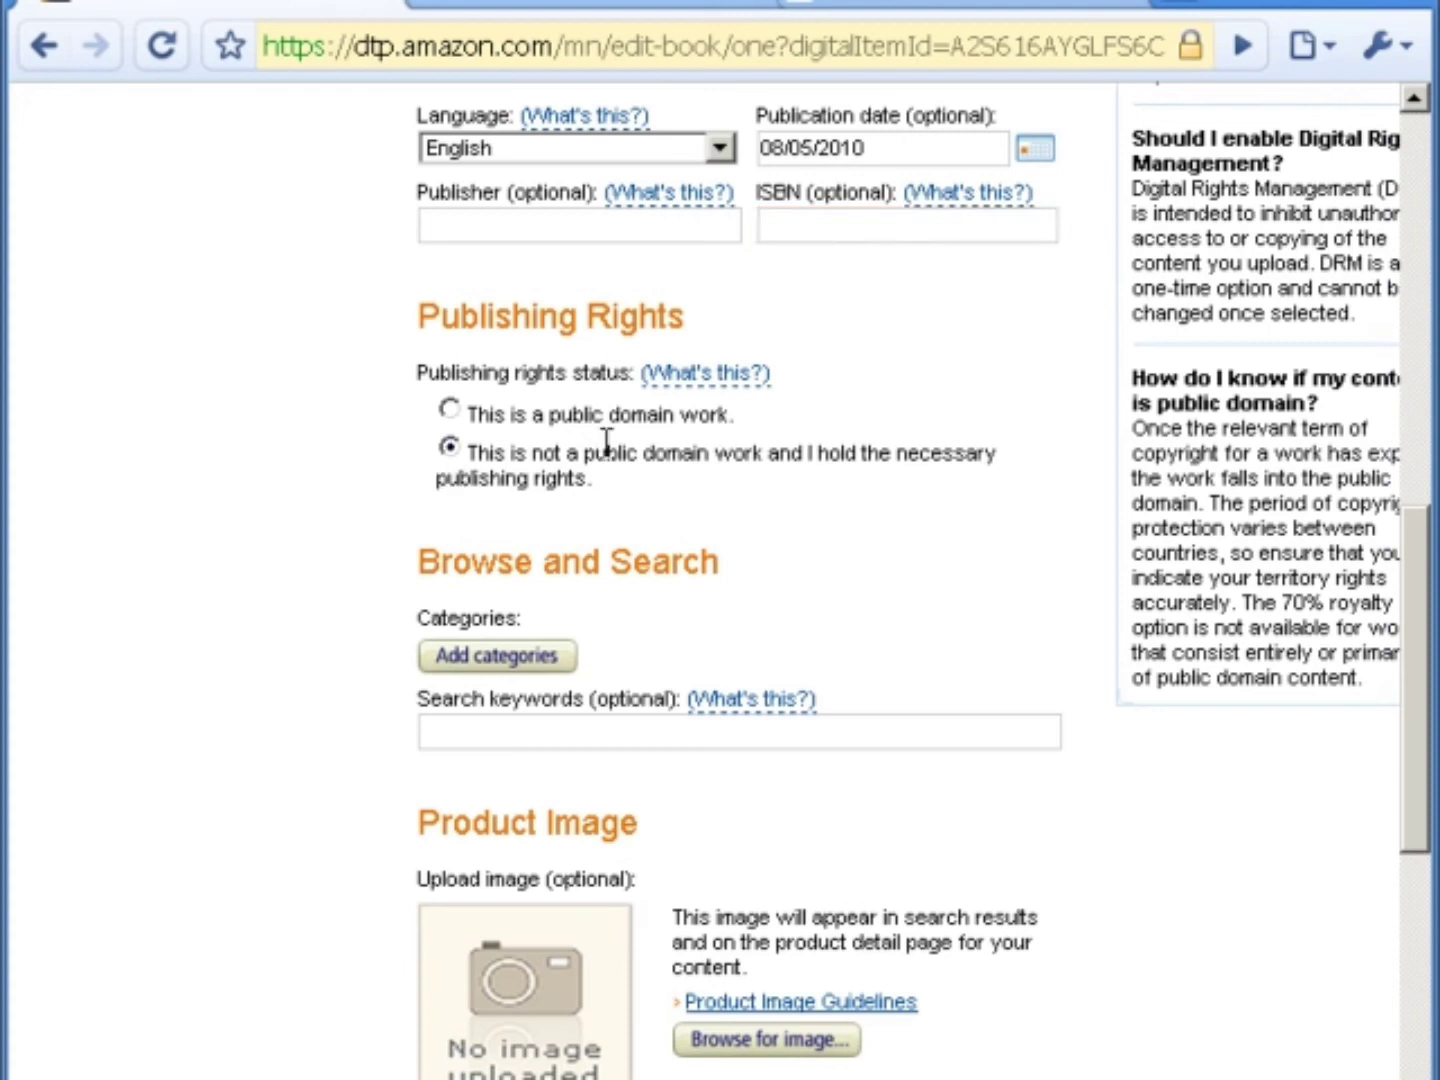
- Start adding categories to the book and select Love & Romance under FAMILY & RELATIONSHIPS
scroll(500, 450, "down", 2)
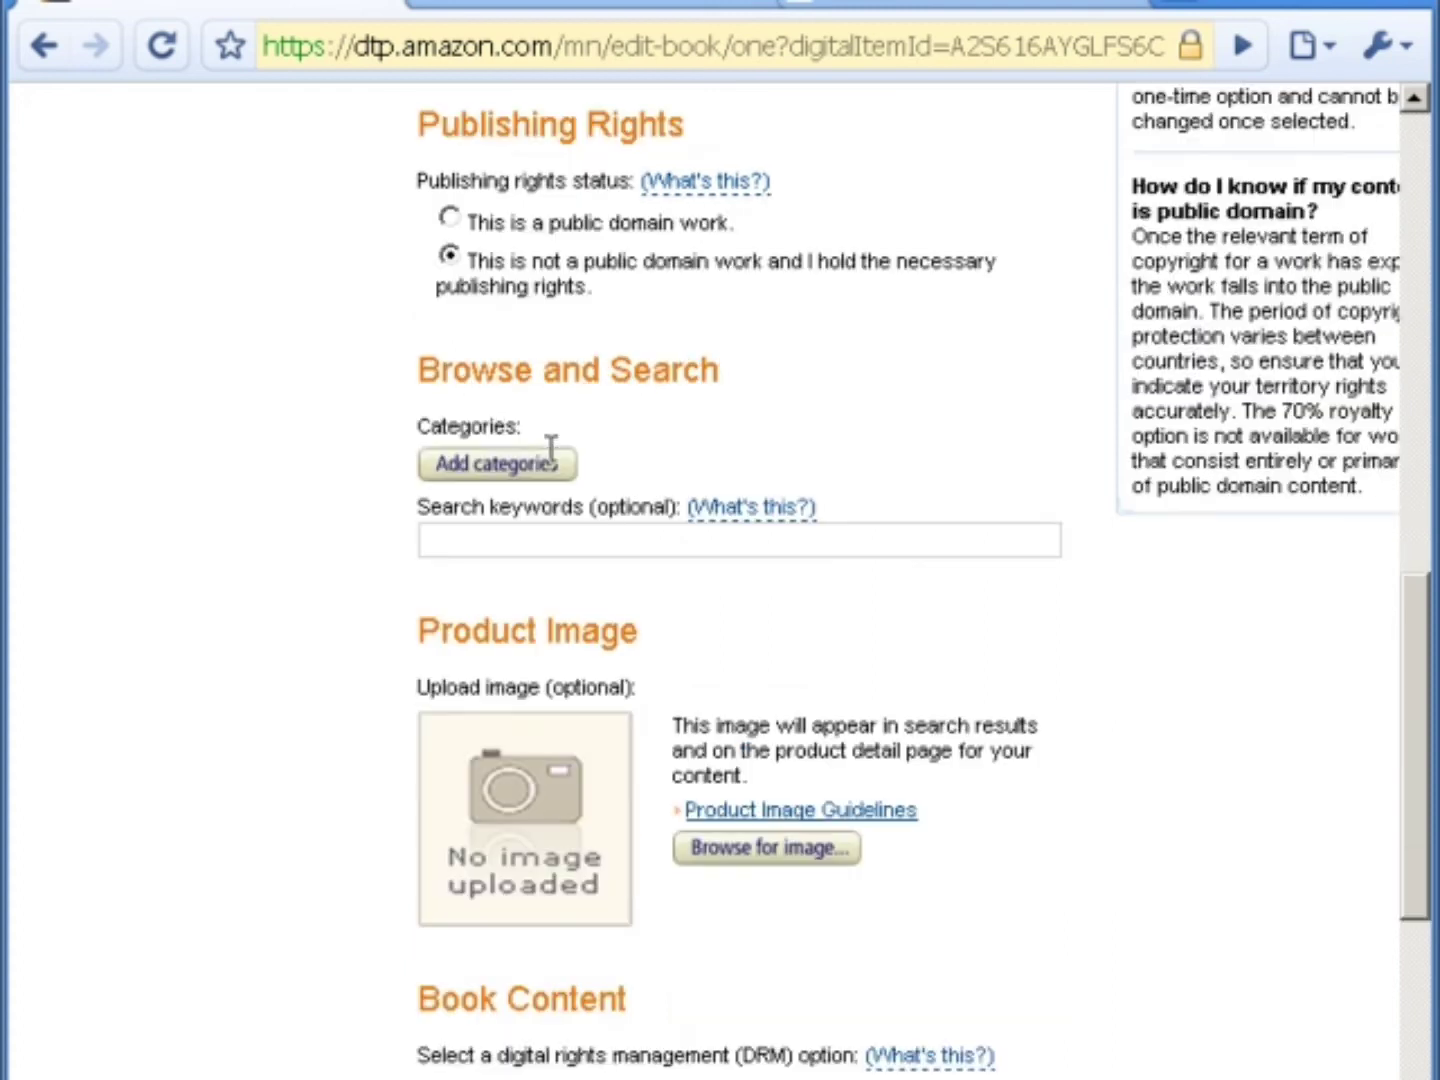
left_click(519, 466)
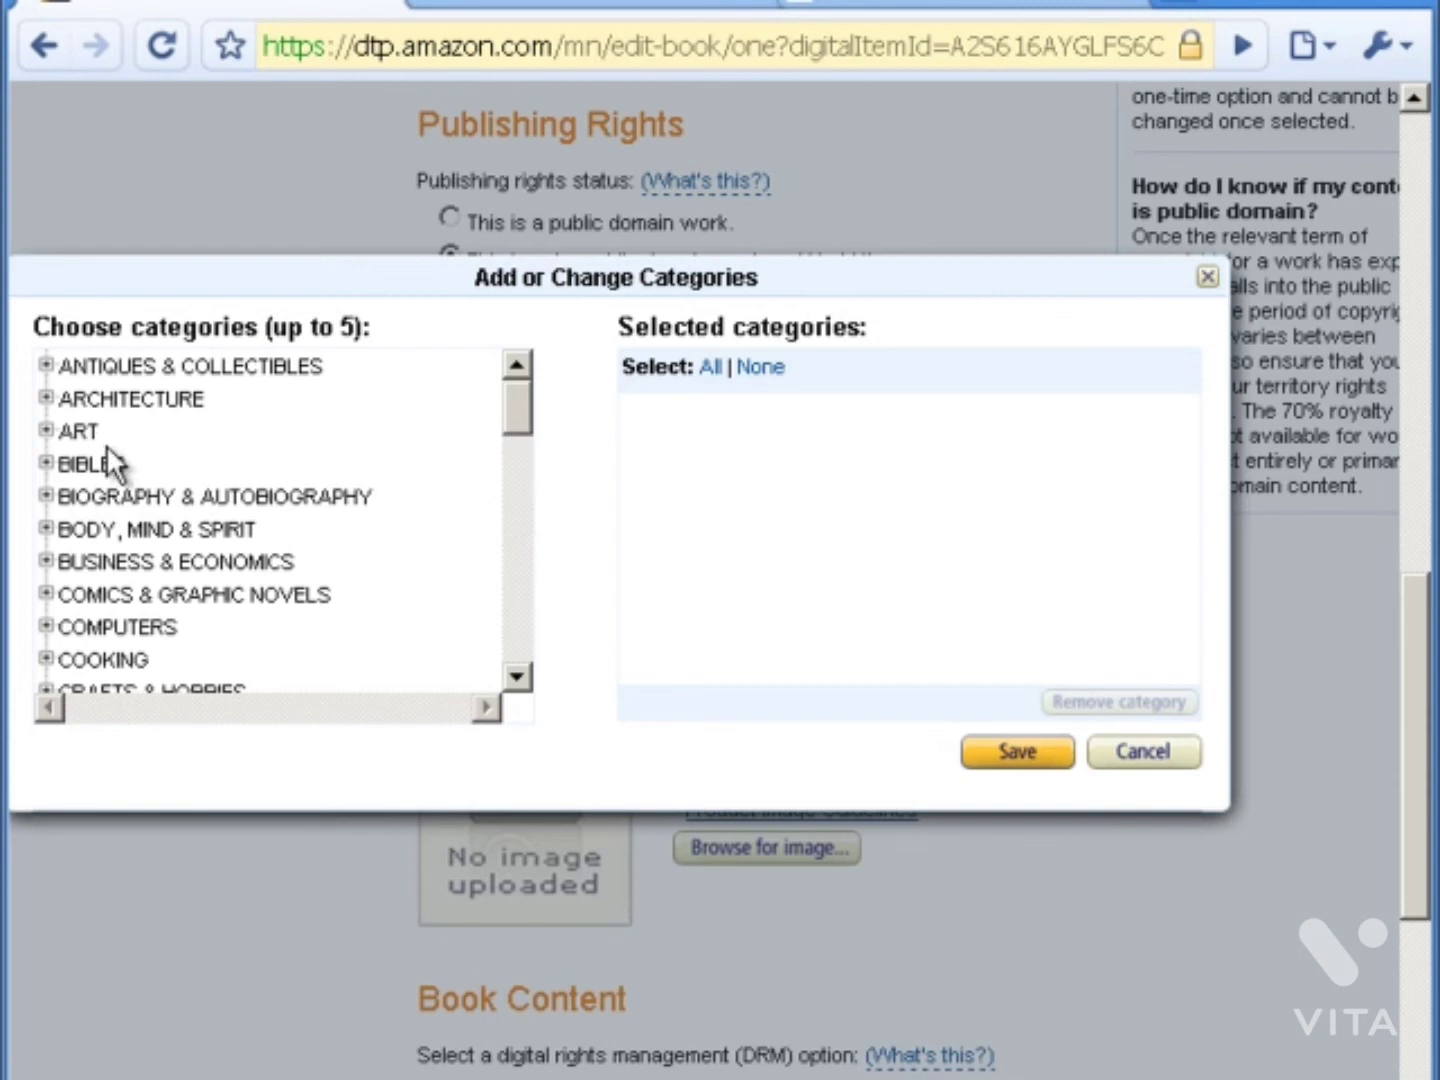
scroll(105, 480, "down", 10)
scroll(70, 548, "down", 2)
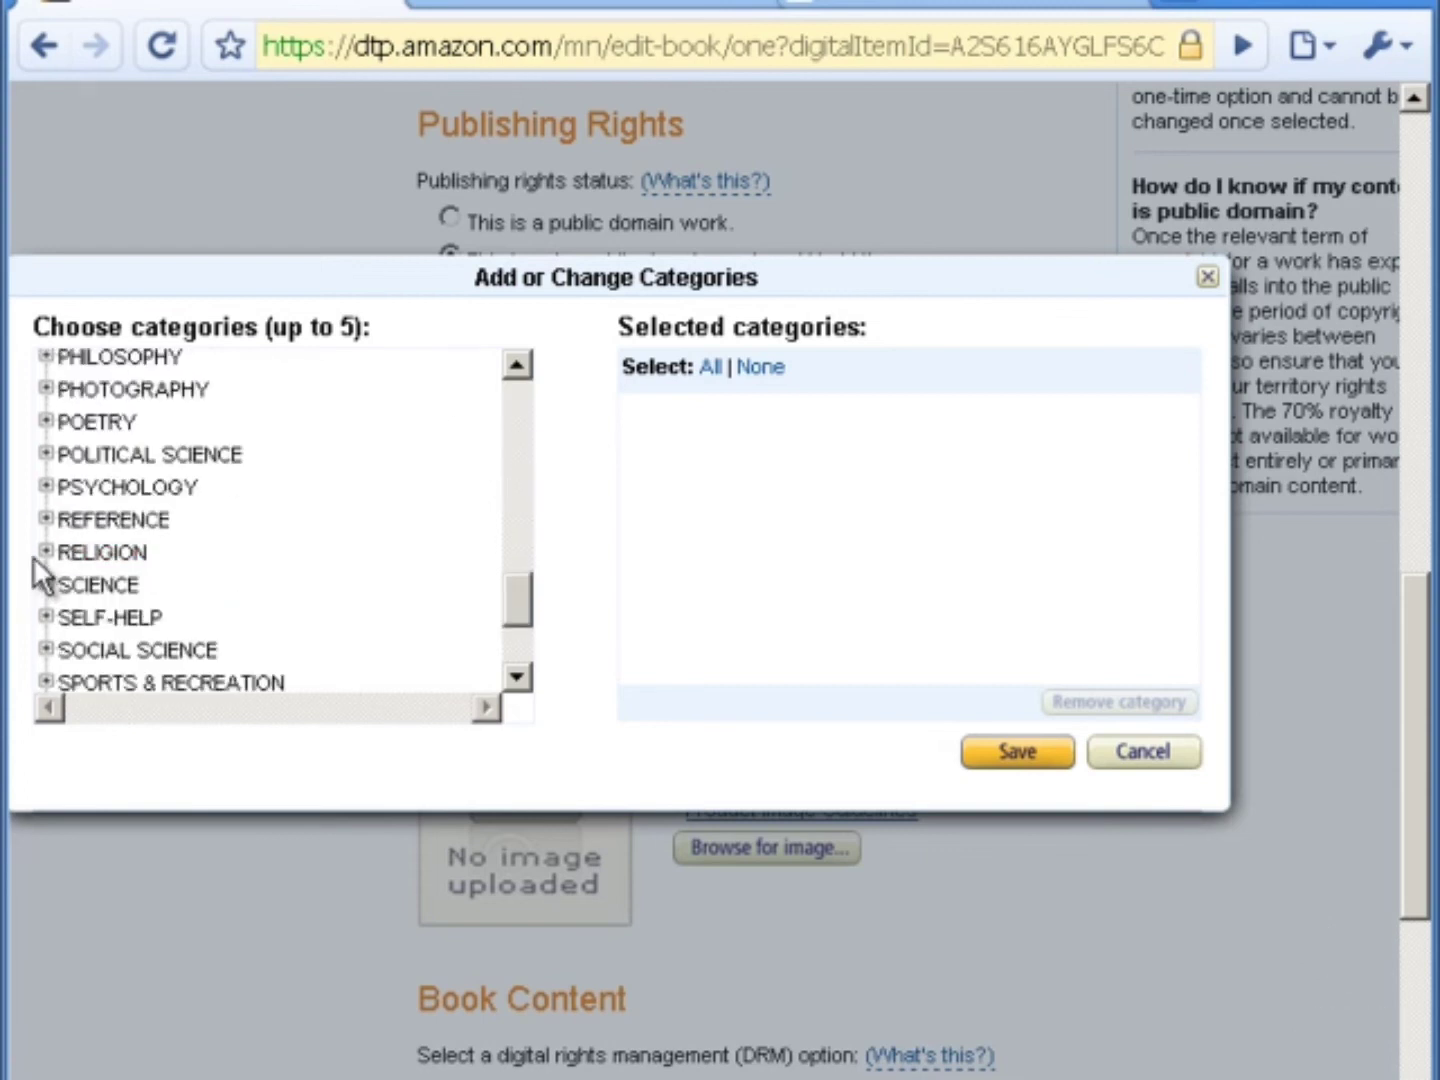
scroll(35, 565, "down", 2)
scroll(32, 555, "up", 2)
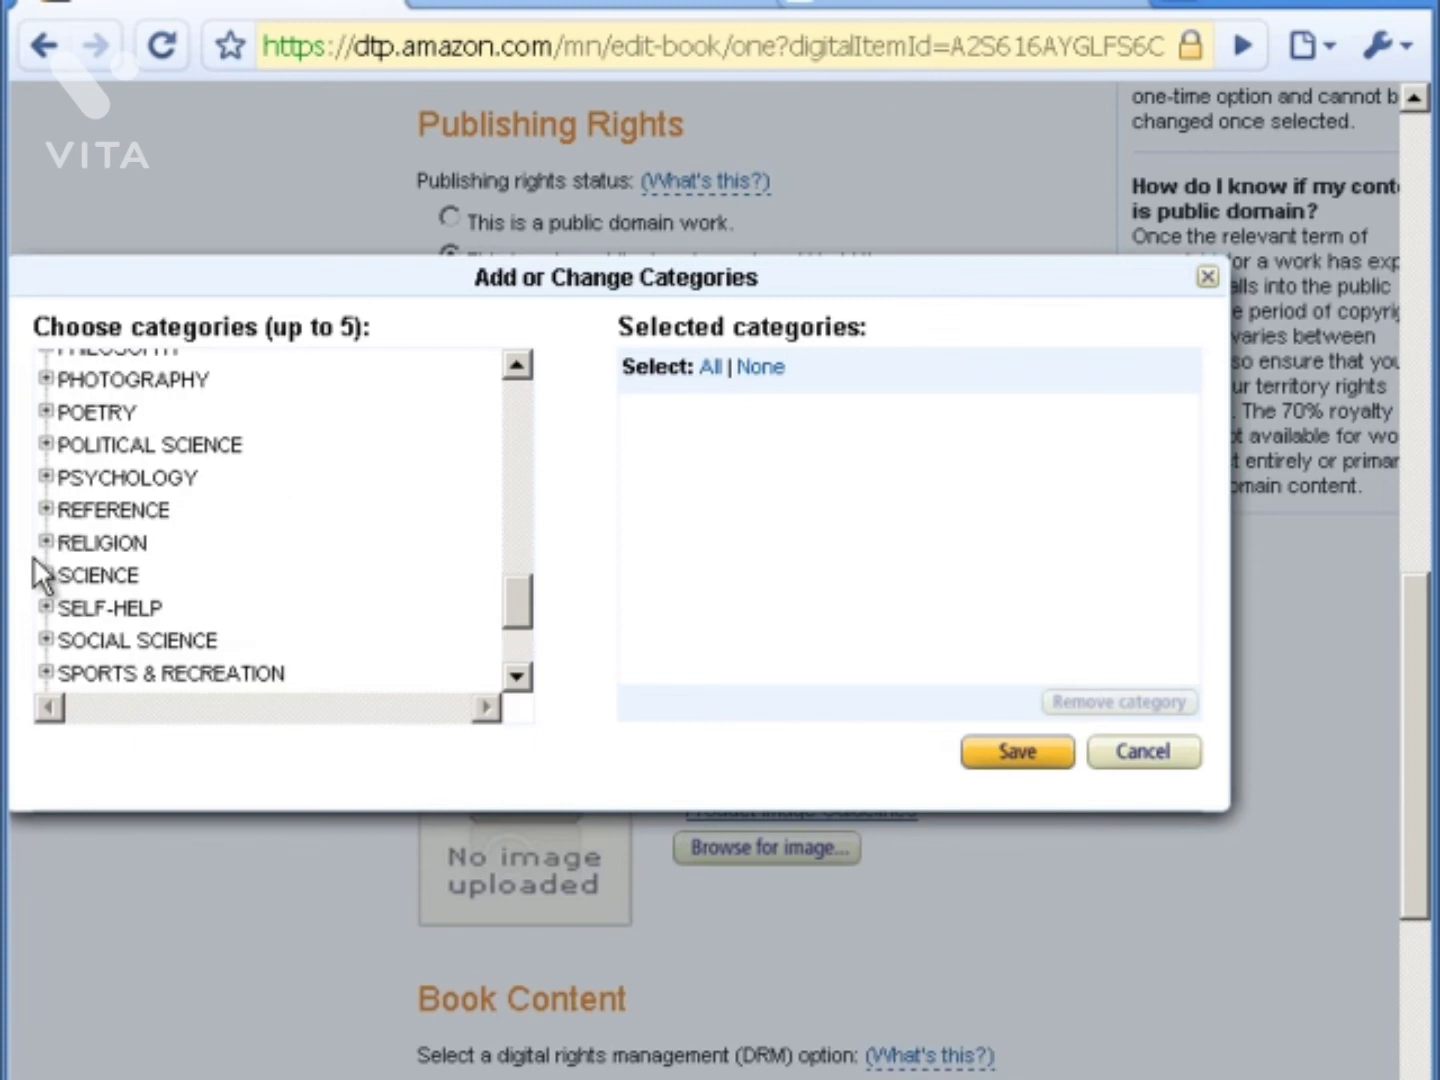
scroll(41, 562, "up", 4)
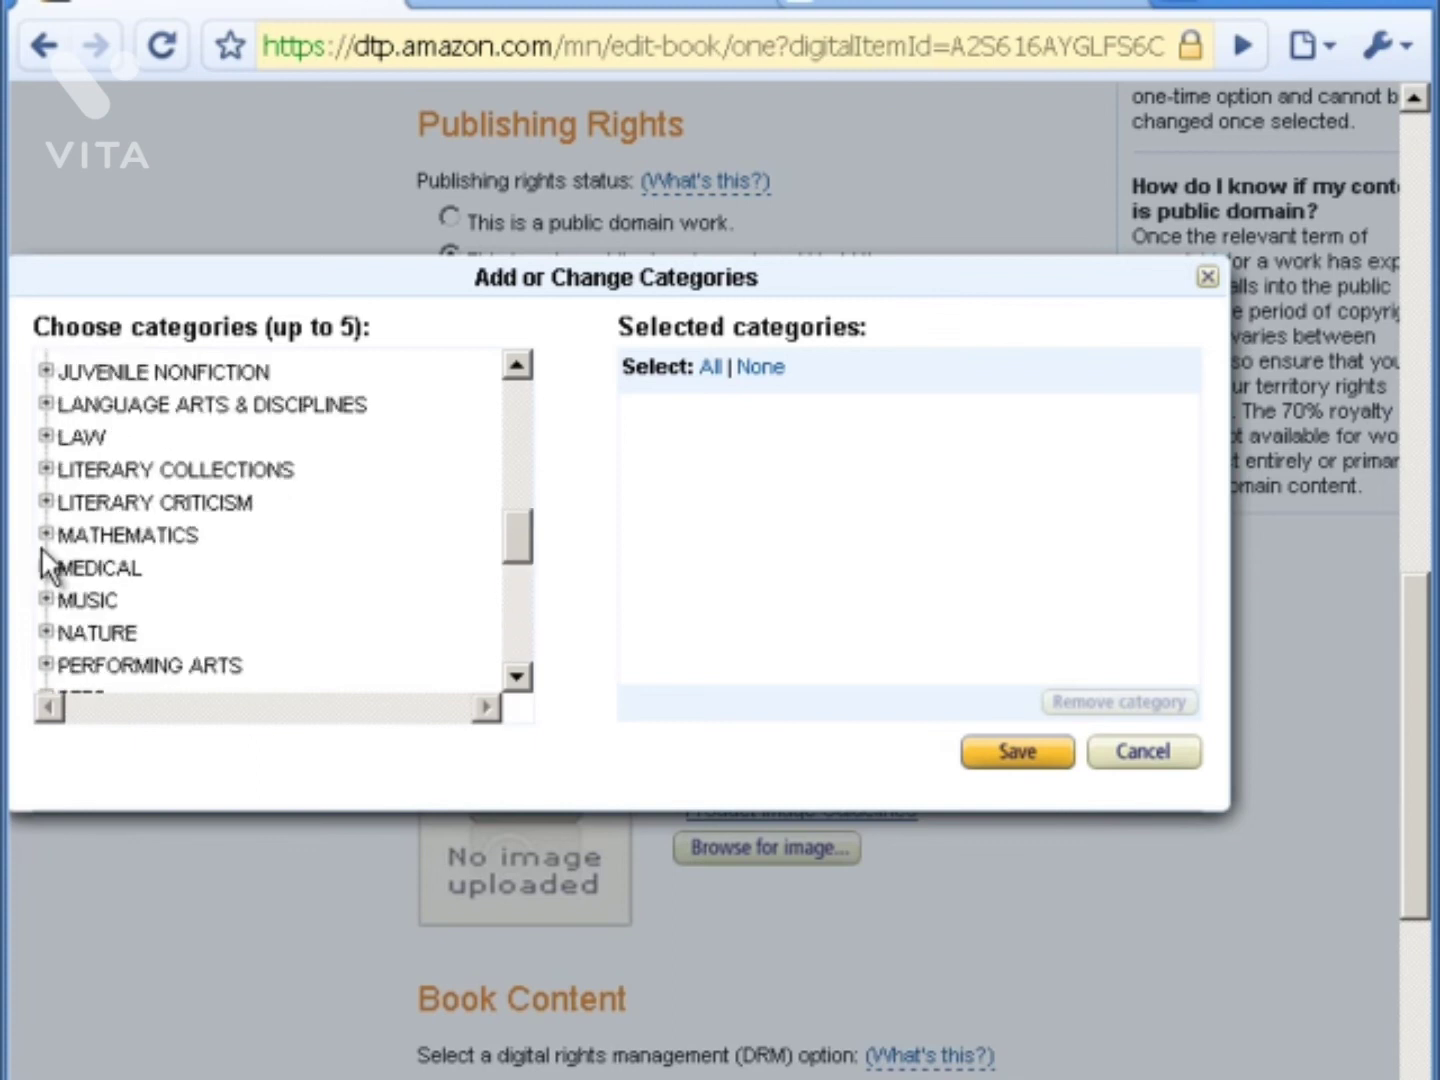
scroll(44, 566, "up", 6)
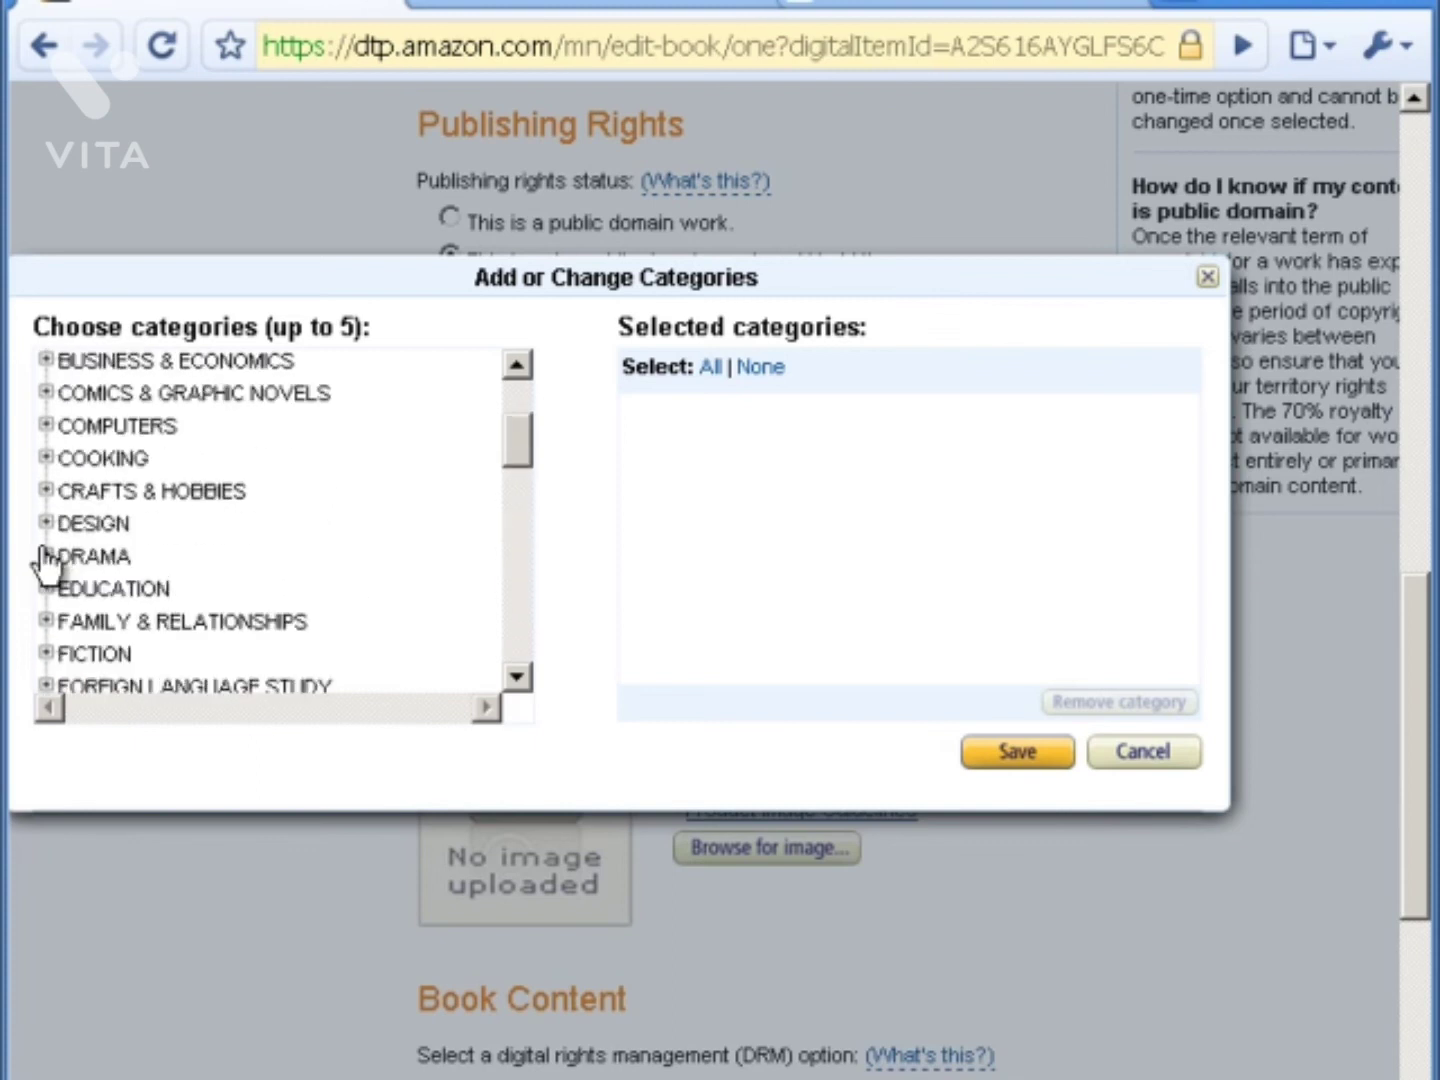
left_click(46, 621)
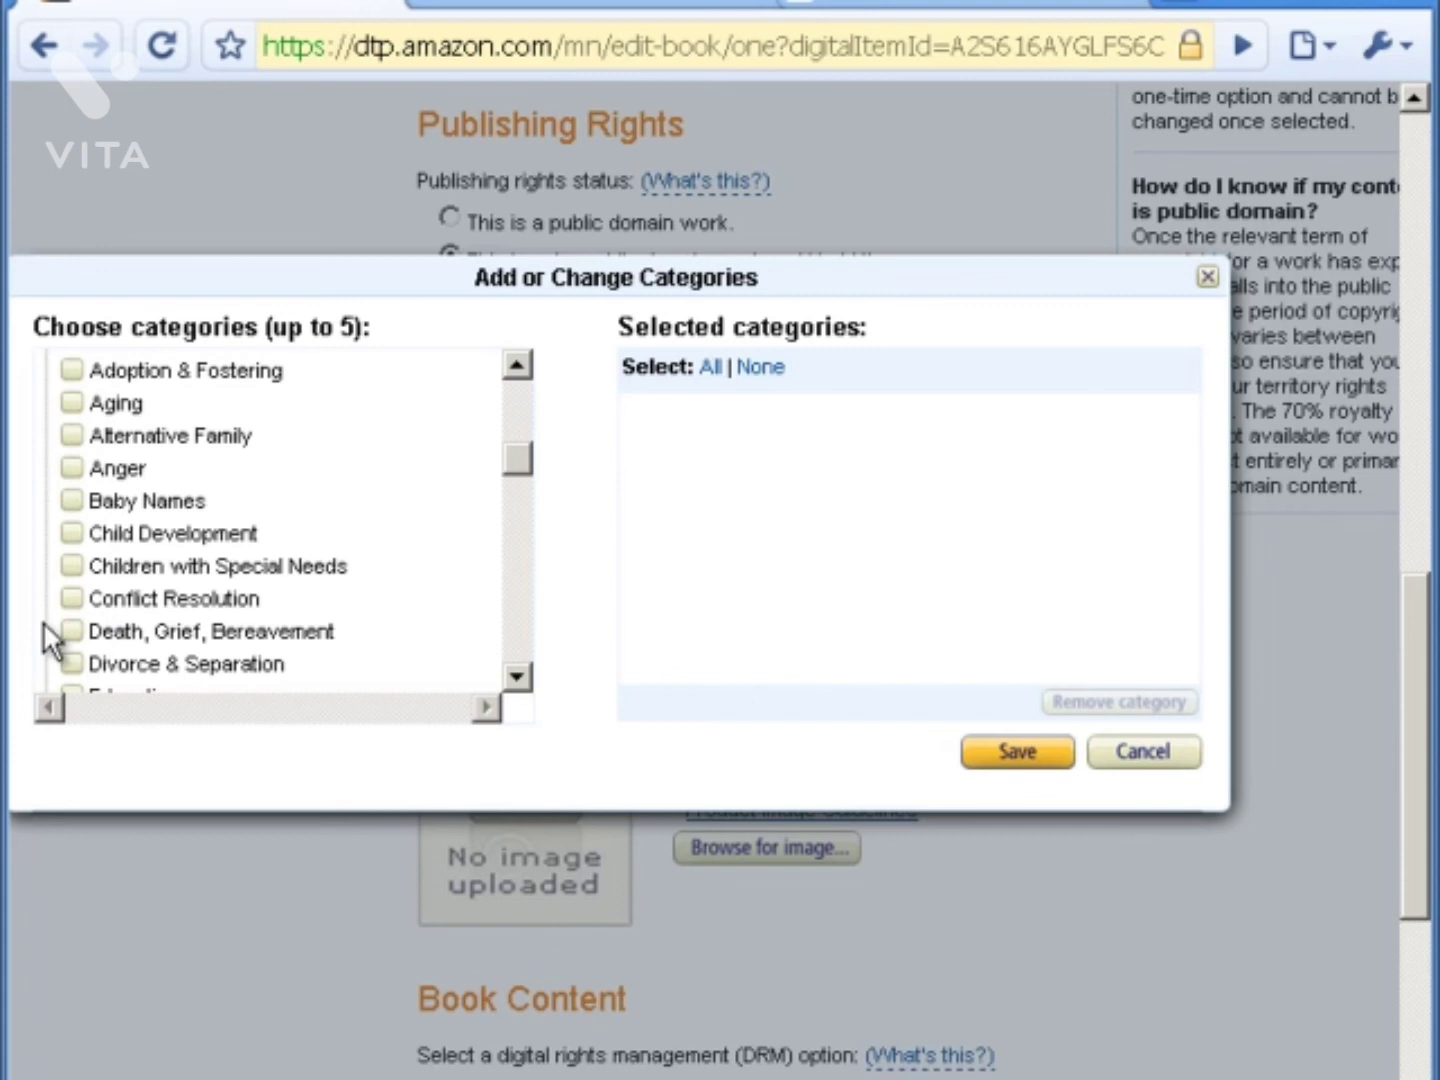
scroll(50, 600, "down", 2)
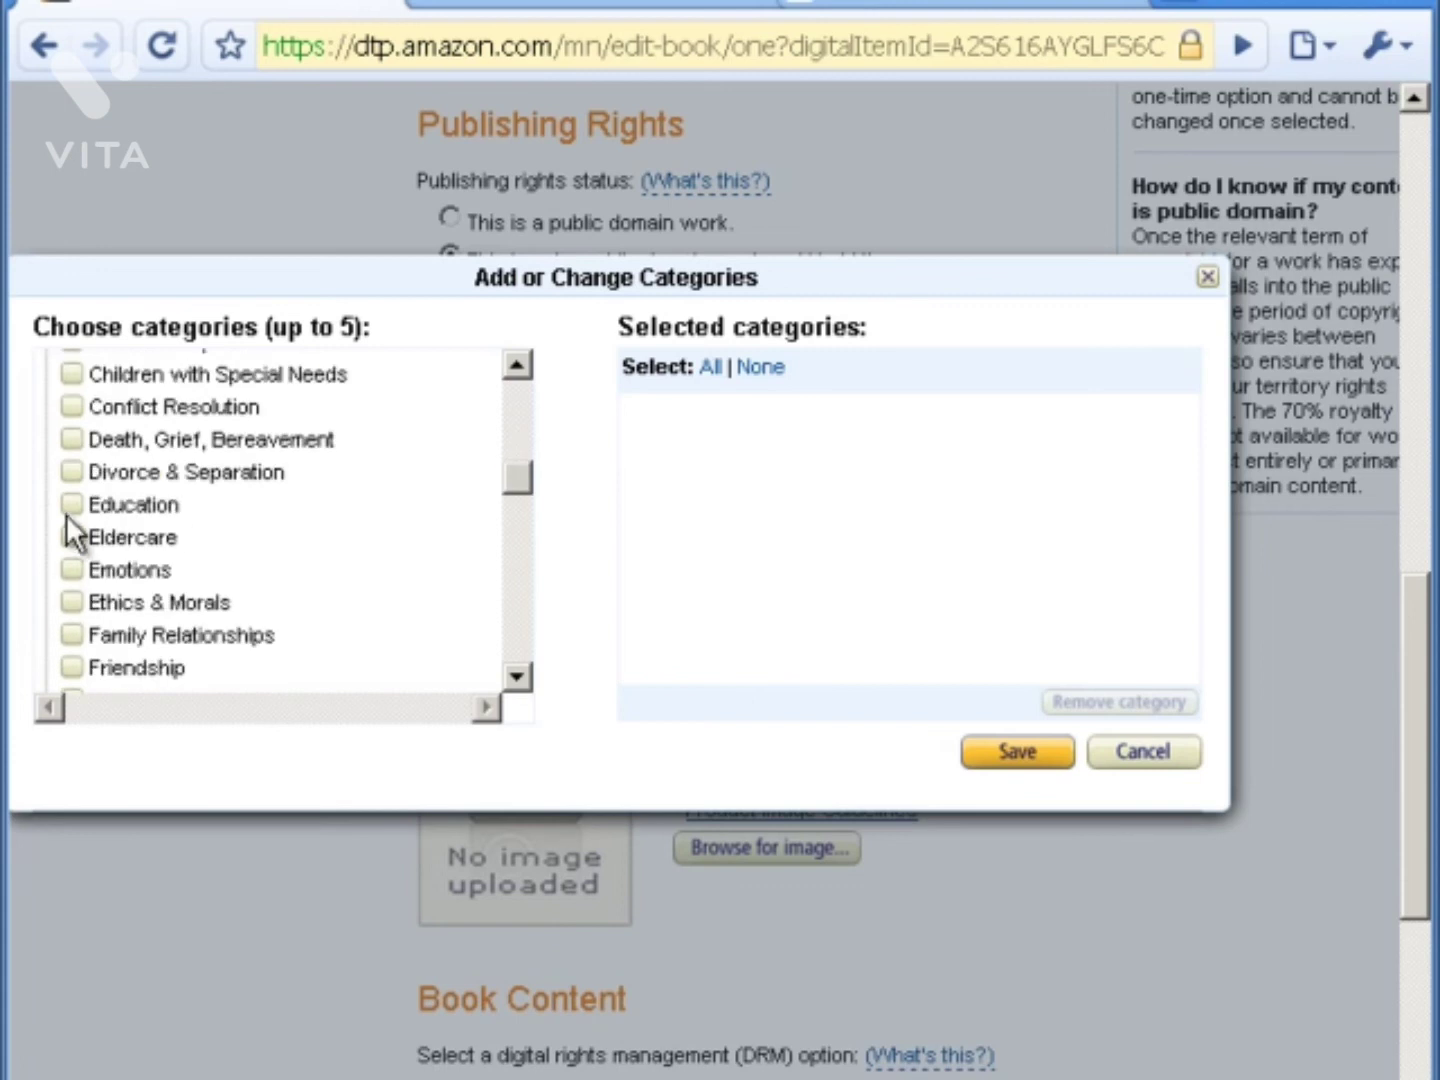
scroll(64, 515, "down", 2)
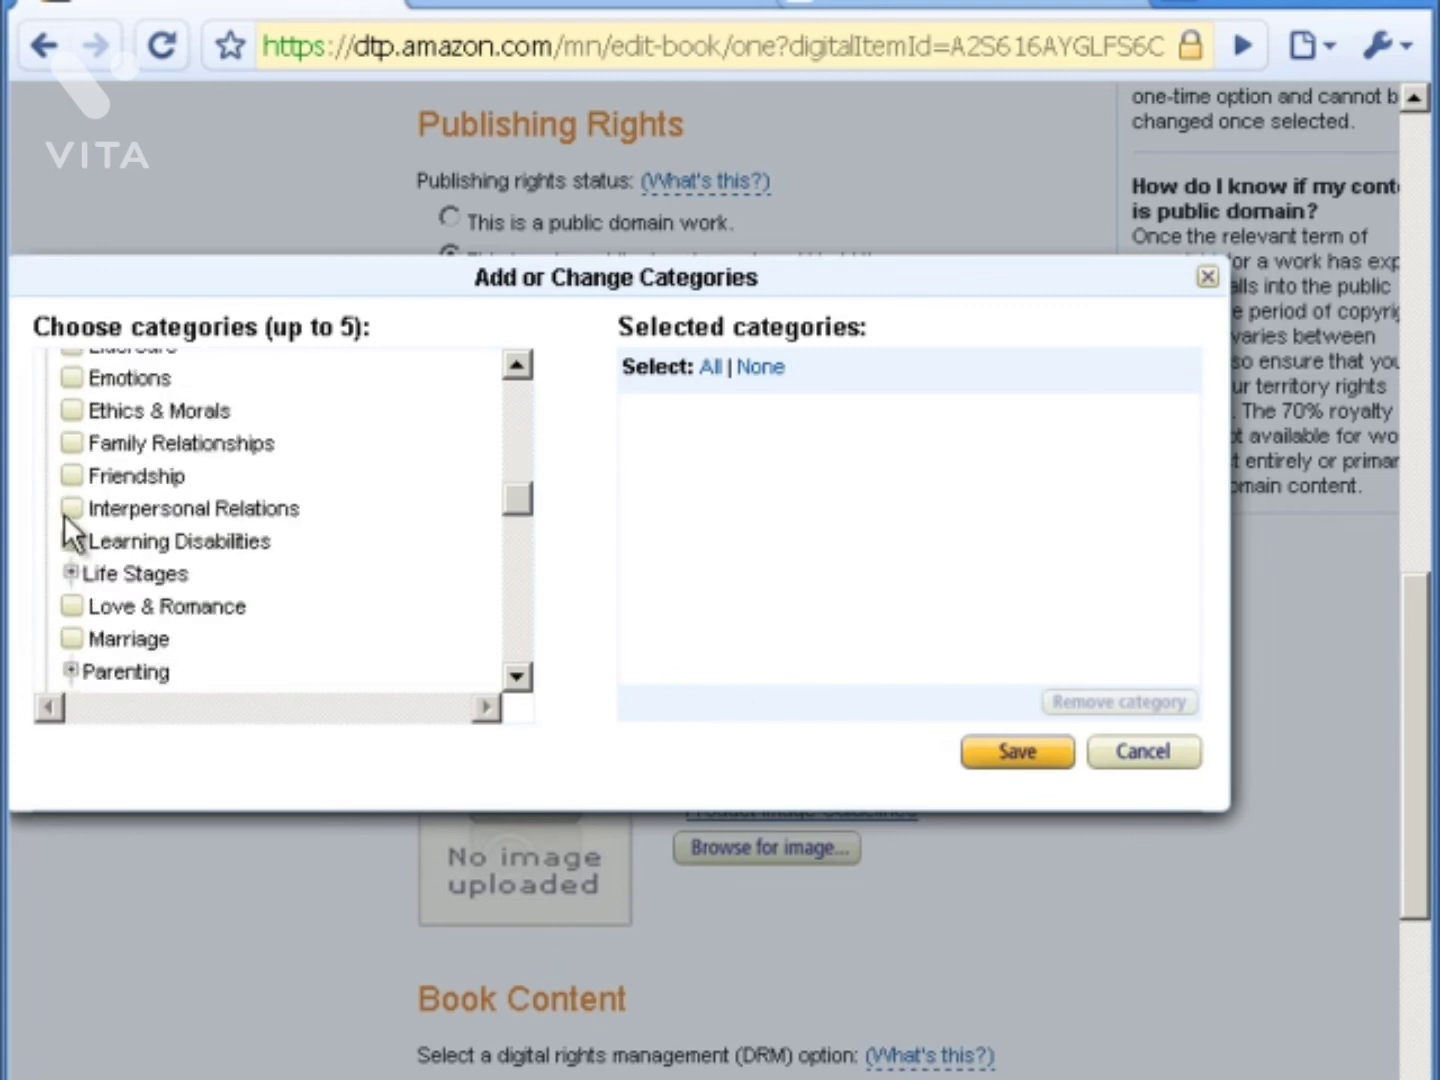
scroll(65, 515, "down", 2)
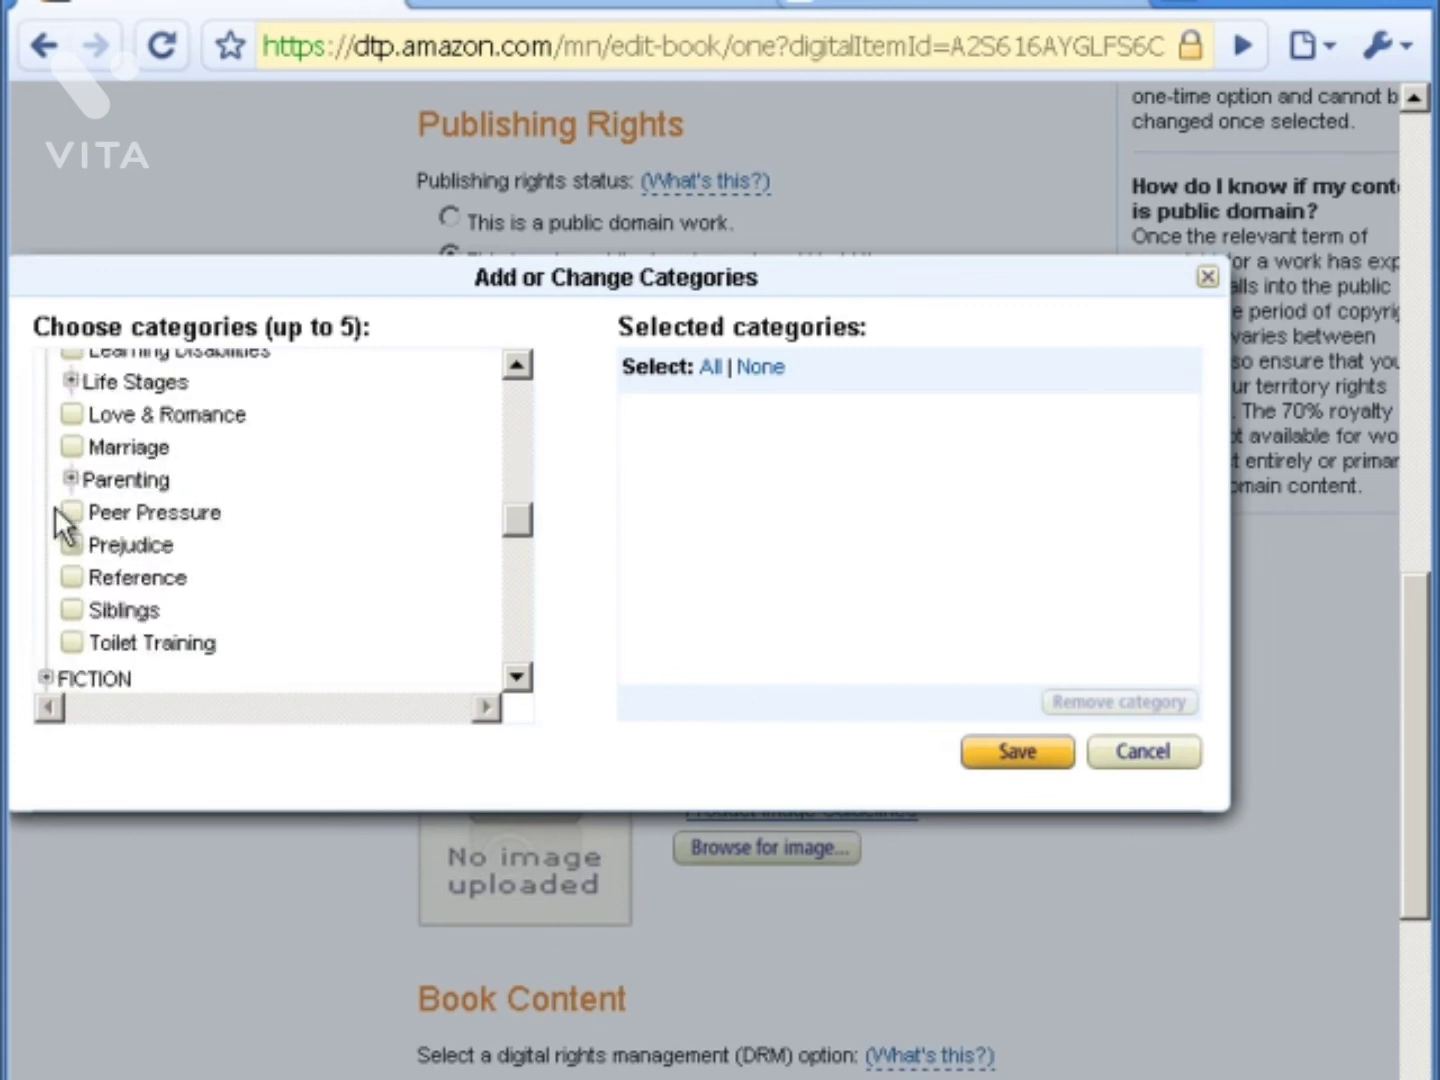
left_click(72, 415)
- Add the School Age and Teenagers categories from Life Stages under FAMILY & RELATIONSHIPS, and save the category selection
scroll(74, 409, "up", 2)
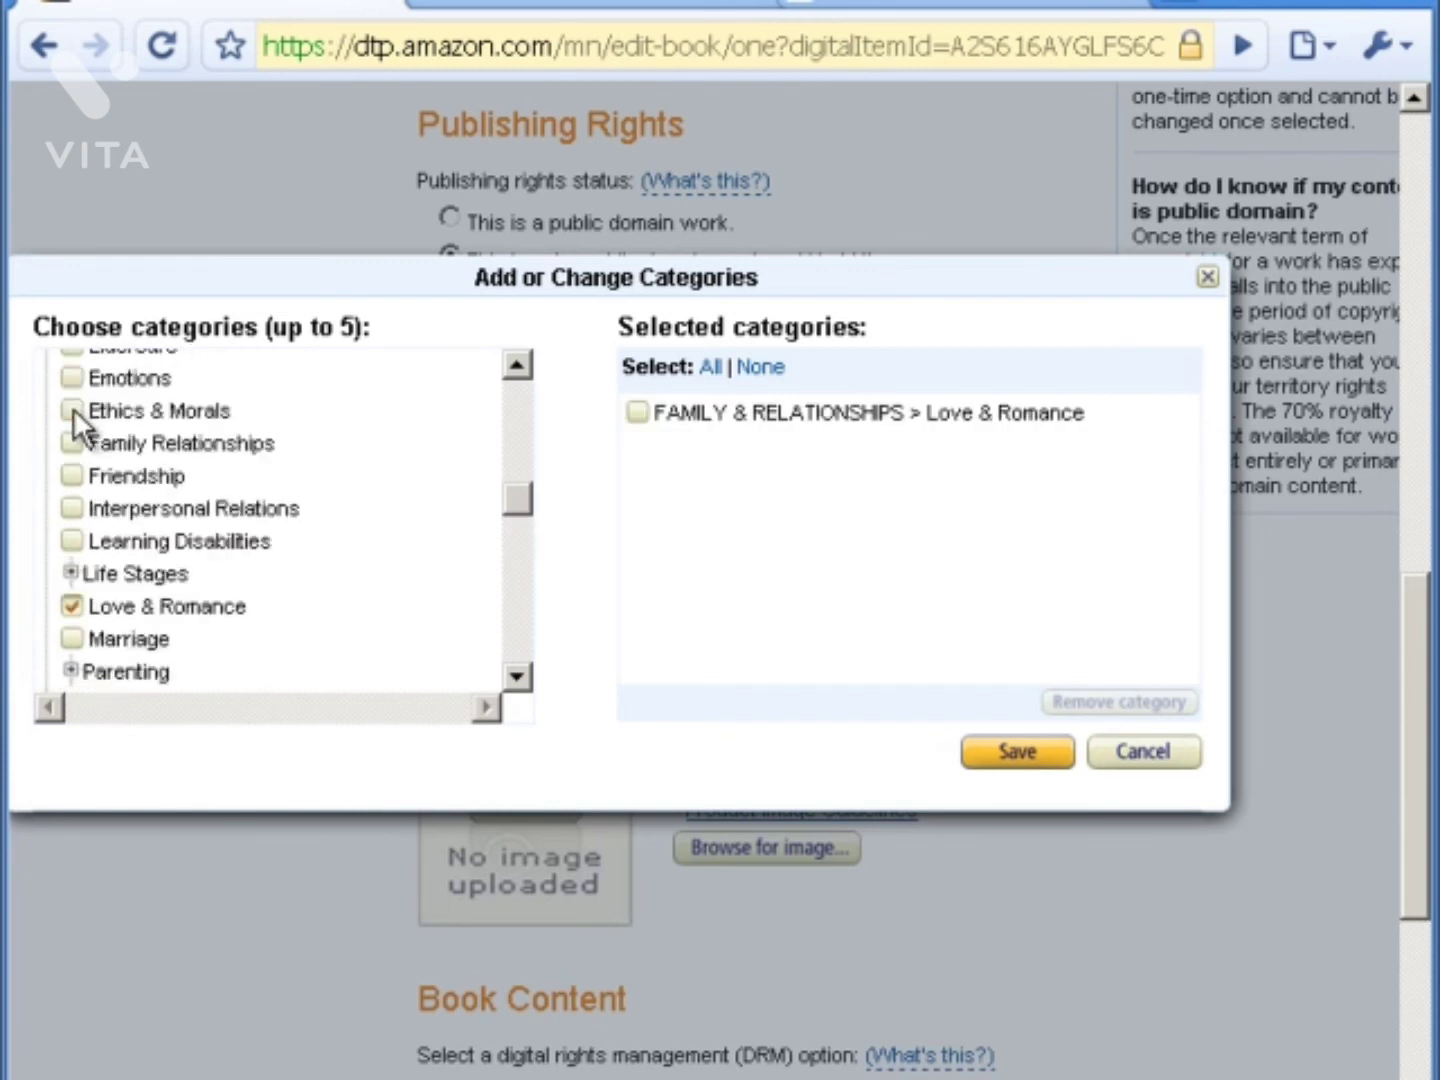
left_click(81, 573)
scroll(81, 573, "down", 4)
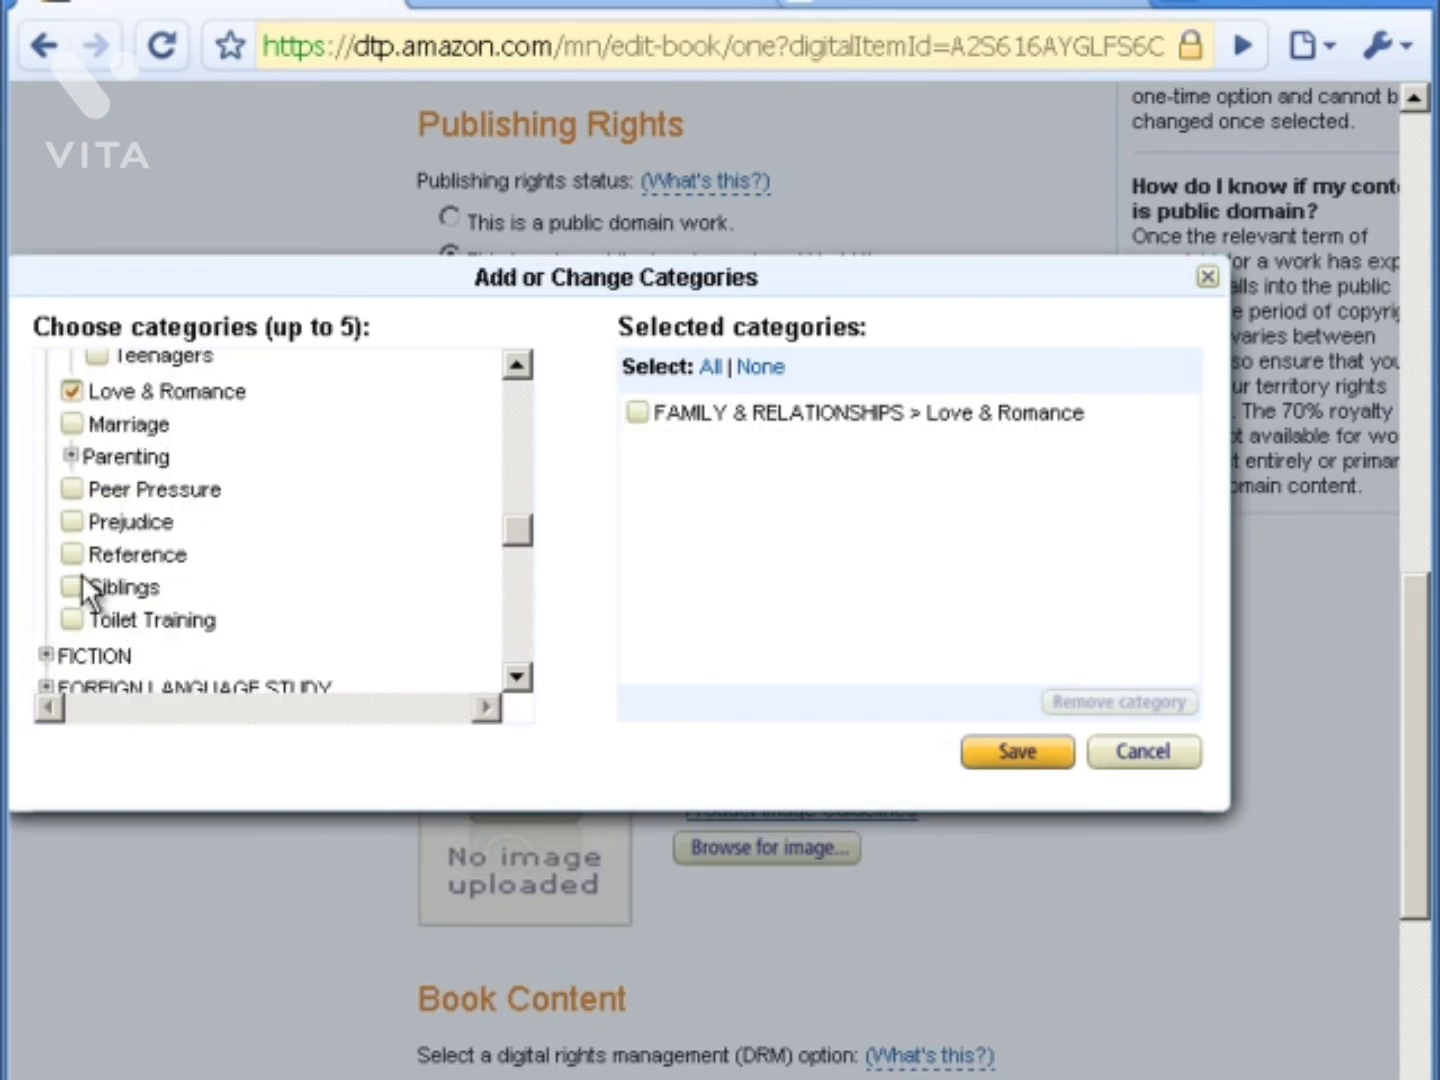
scroll(81, 573, "up", 2)
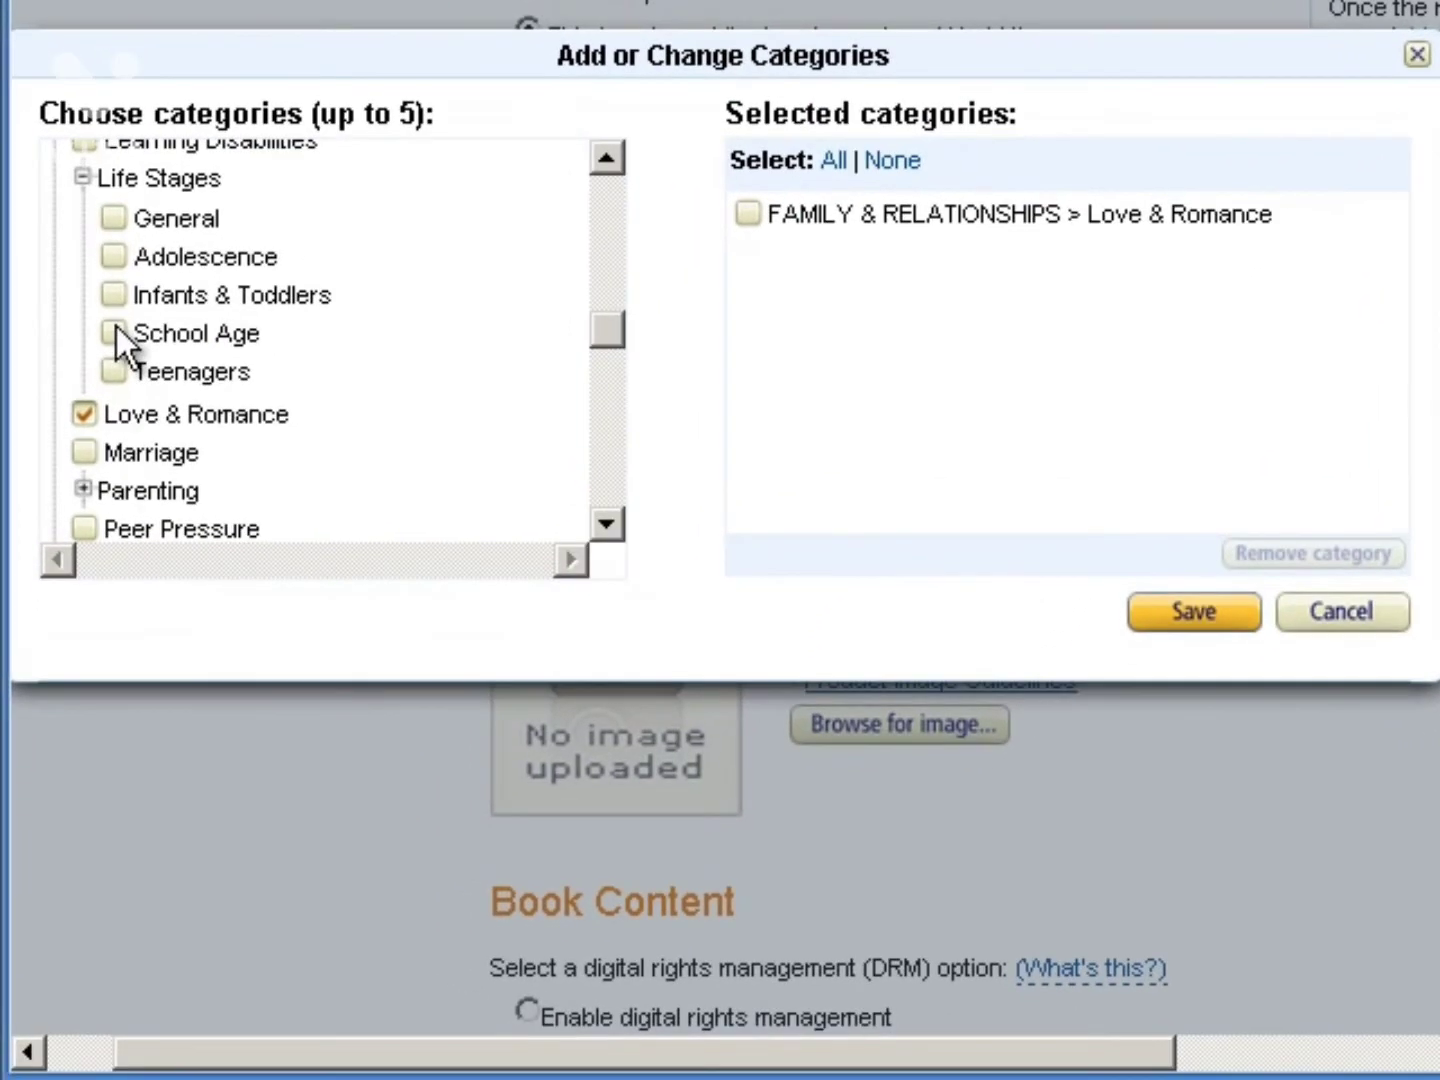
left_click(96, 518)
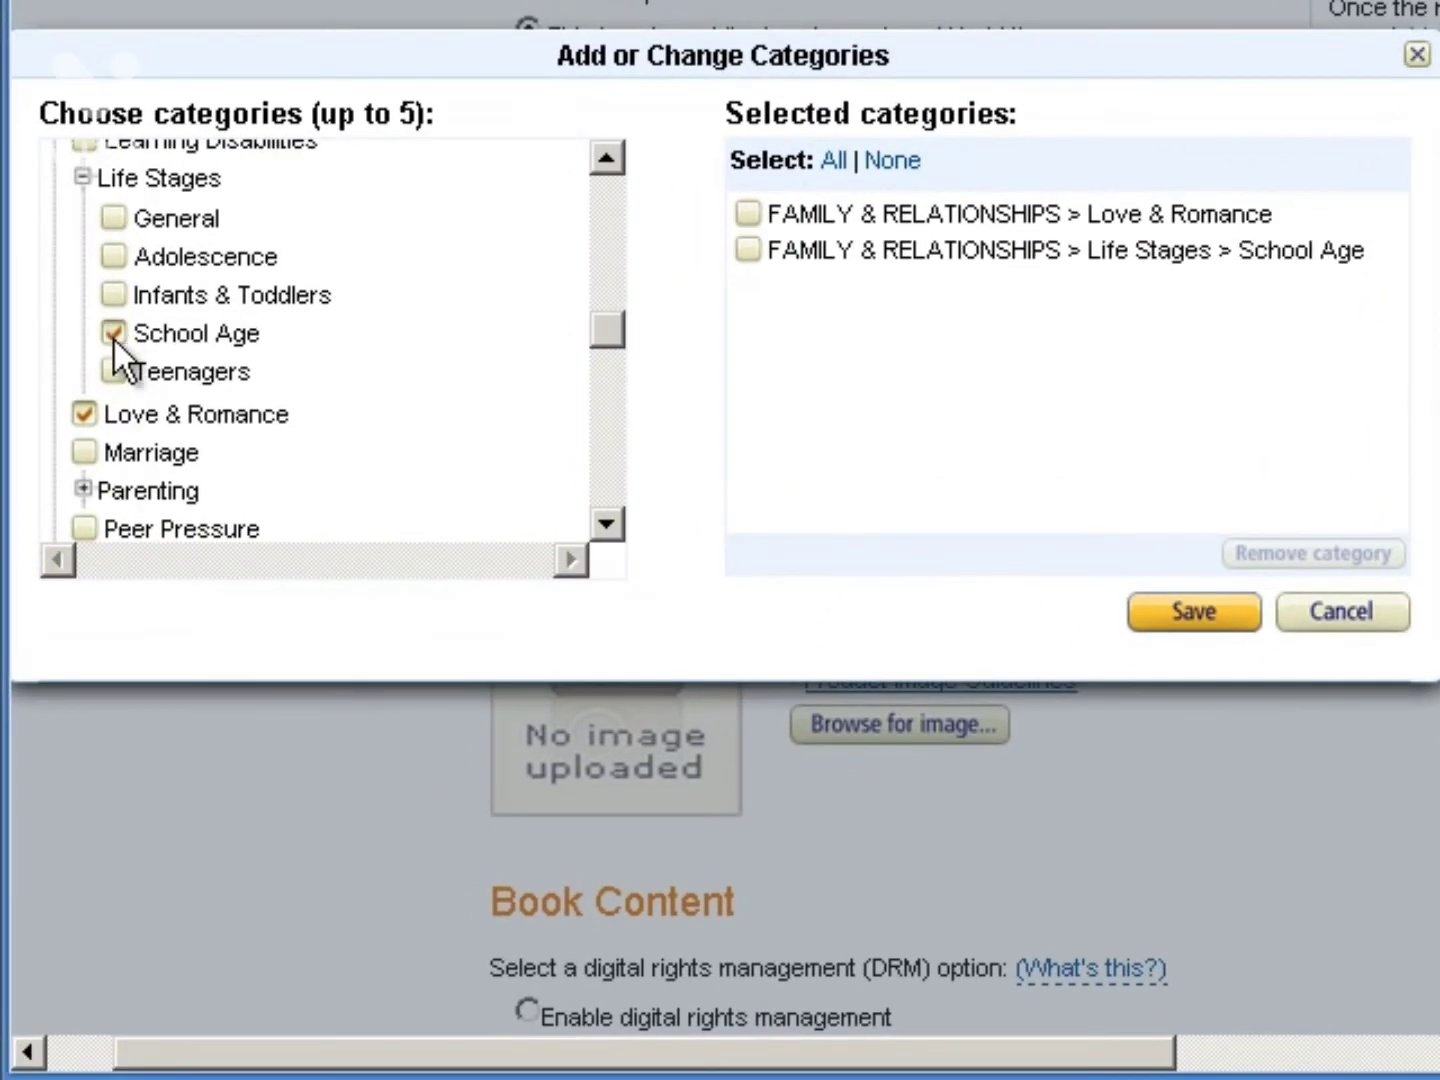
left_click(113, 373)
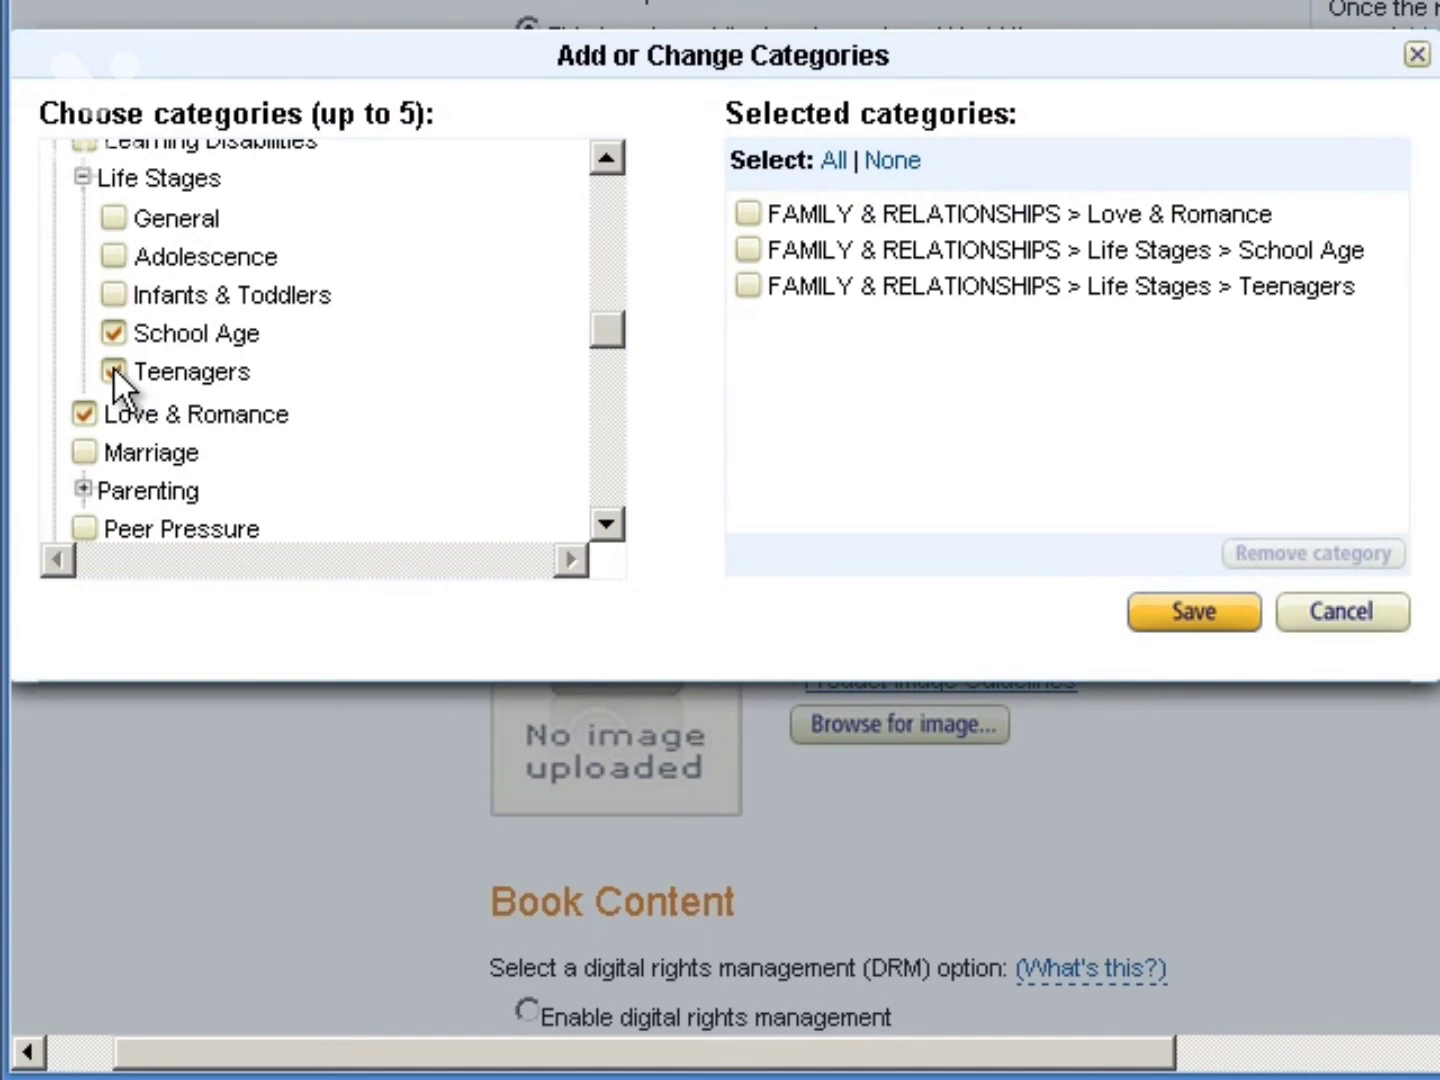
left_click(113, 373)
left_click(113, 372)
scroll(114, 370, "down", 2)
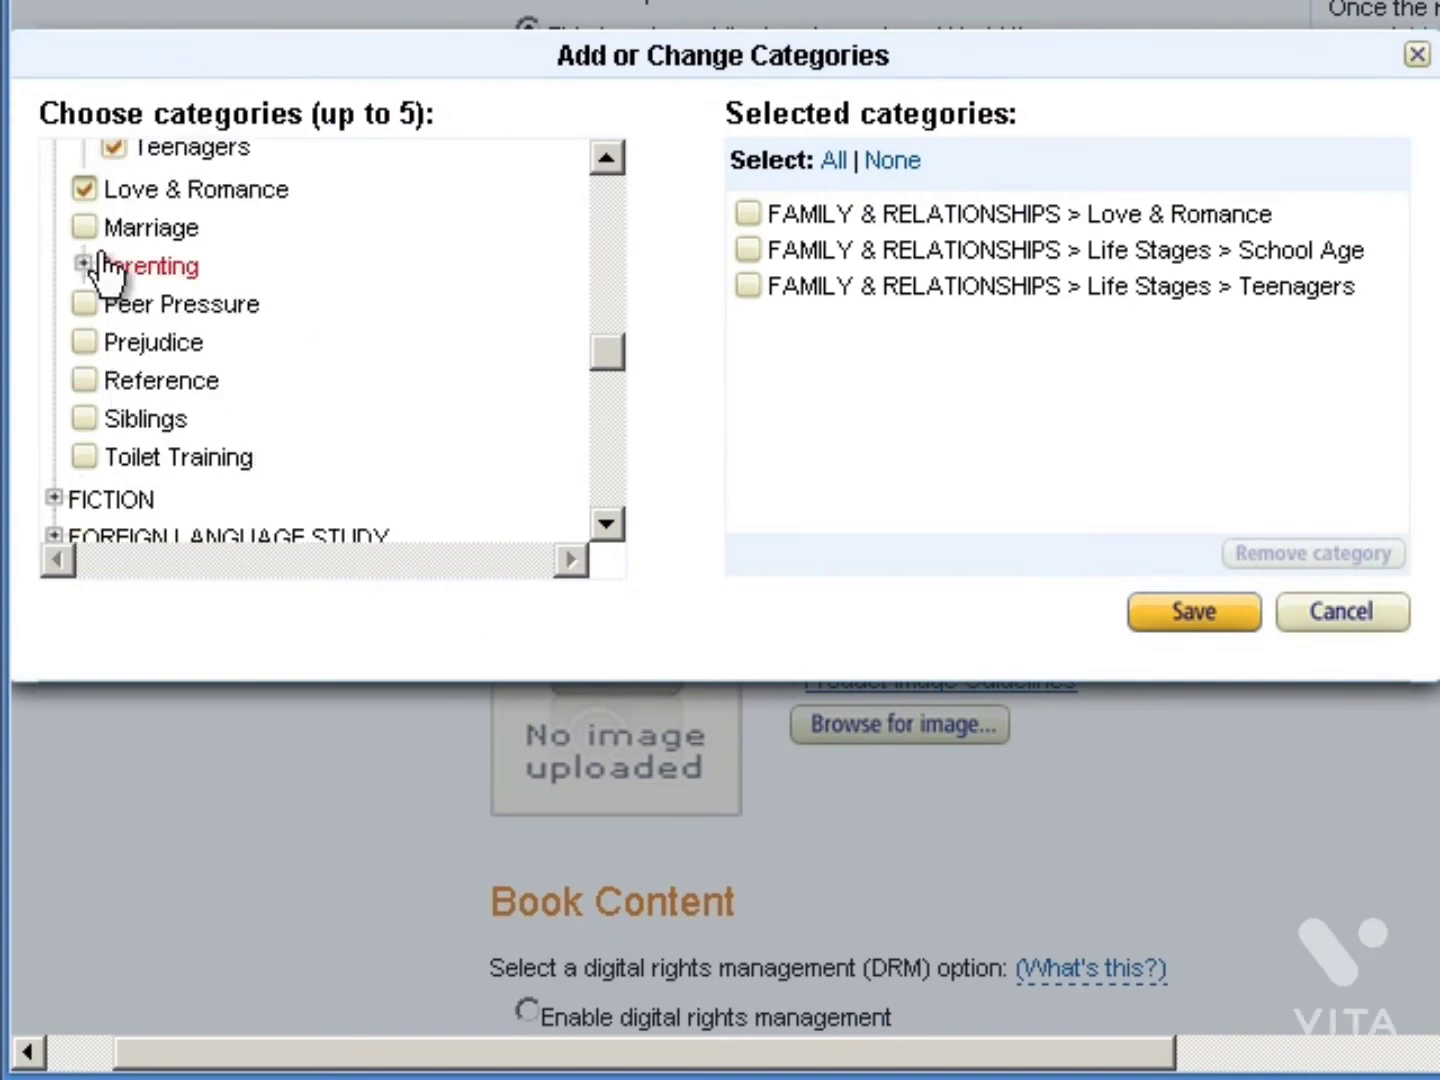
left_click(1198, 610)
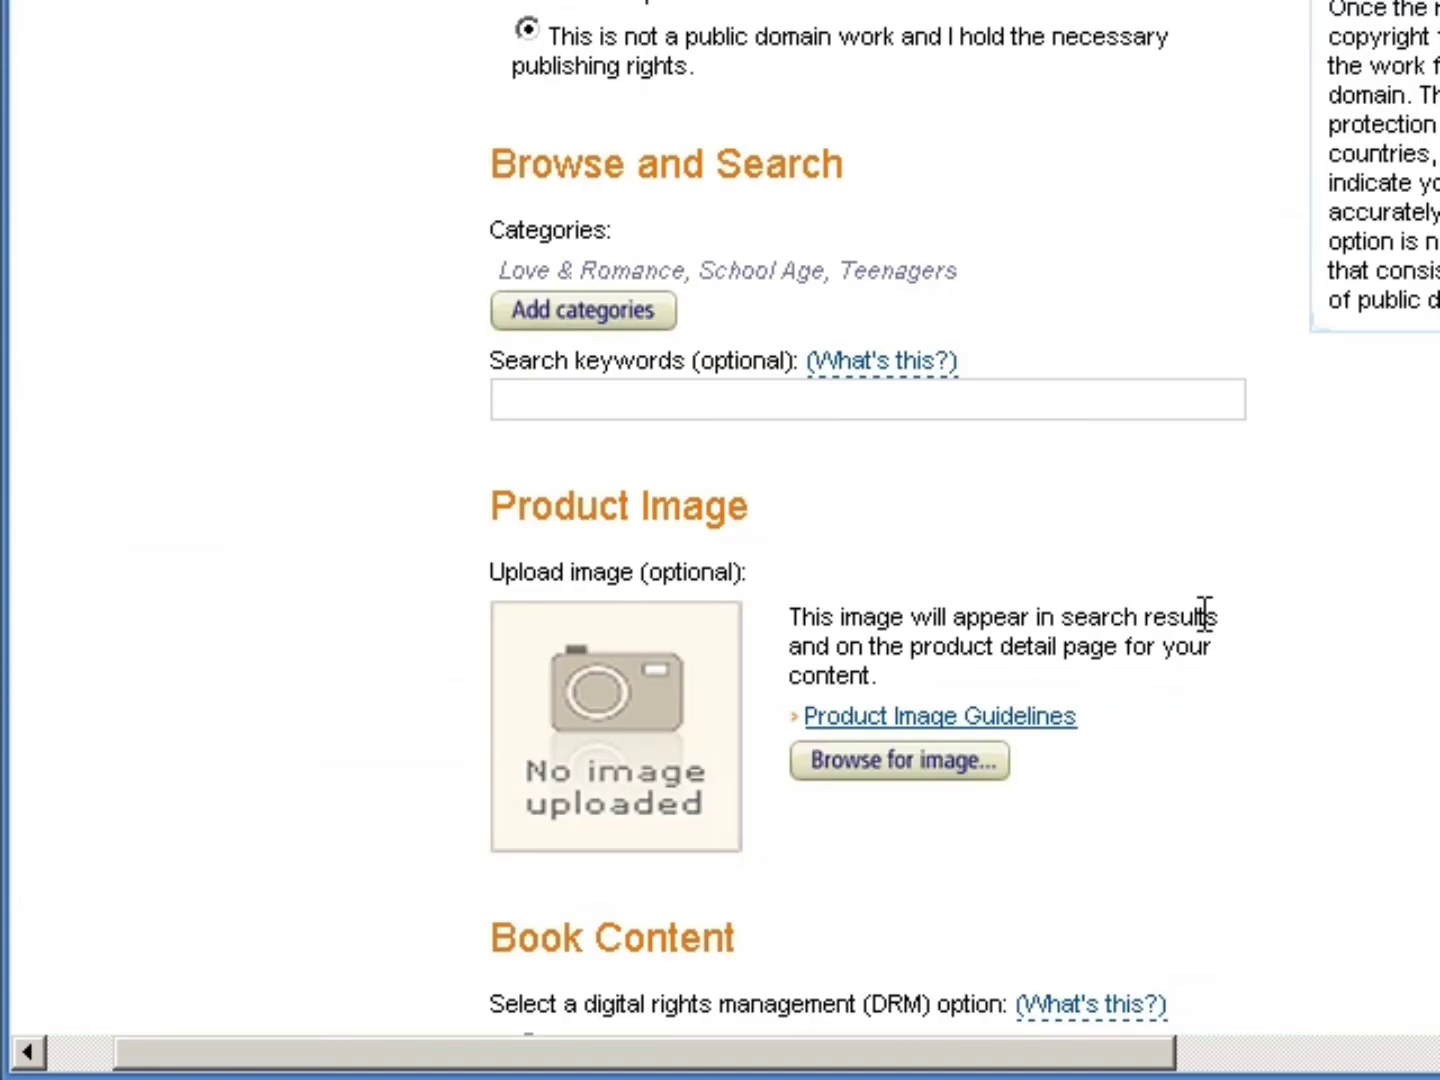
- Switch to the Dating Rocks! Kindle product page and look through its title, product description and product details for keyword ideas
left_click(566, 385)
scroll(734, 535, "up", 2)
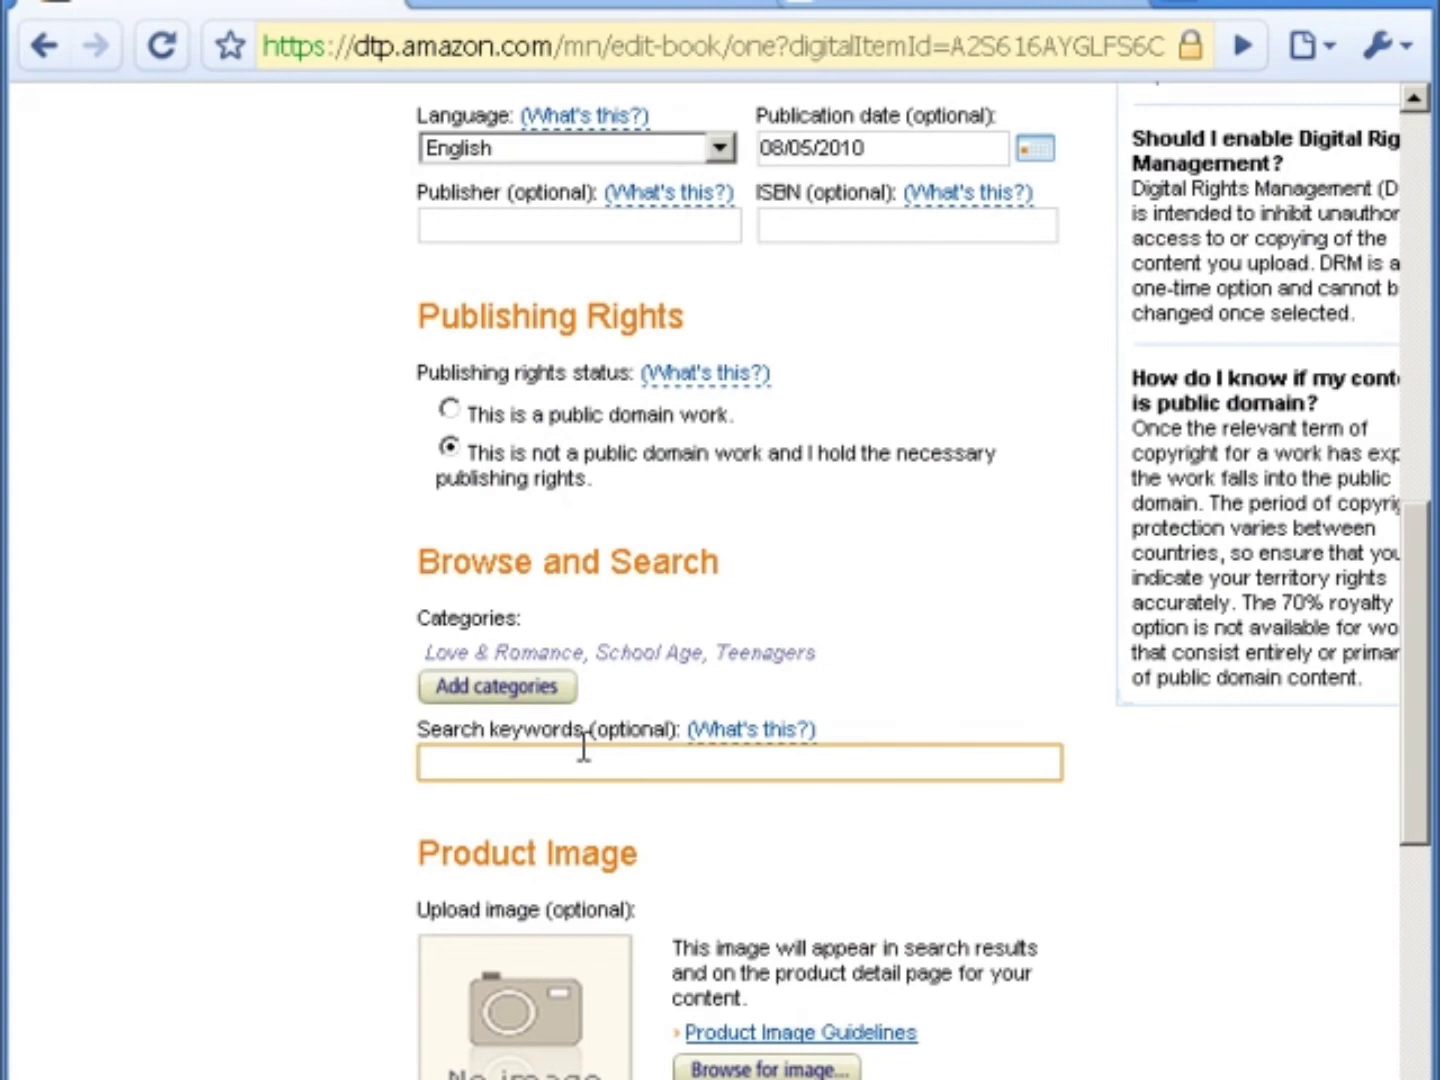
left_click(1031, 15)
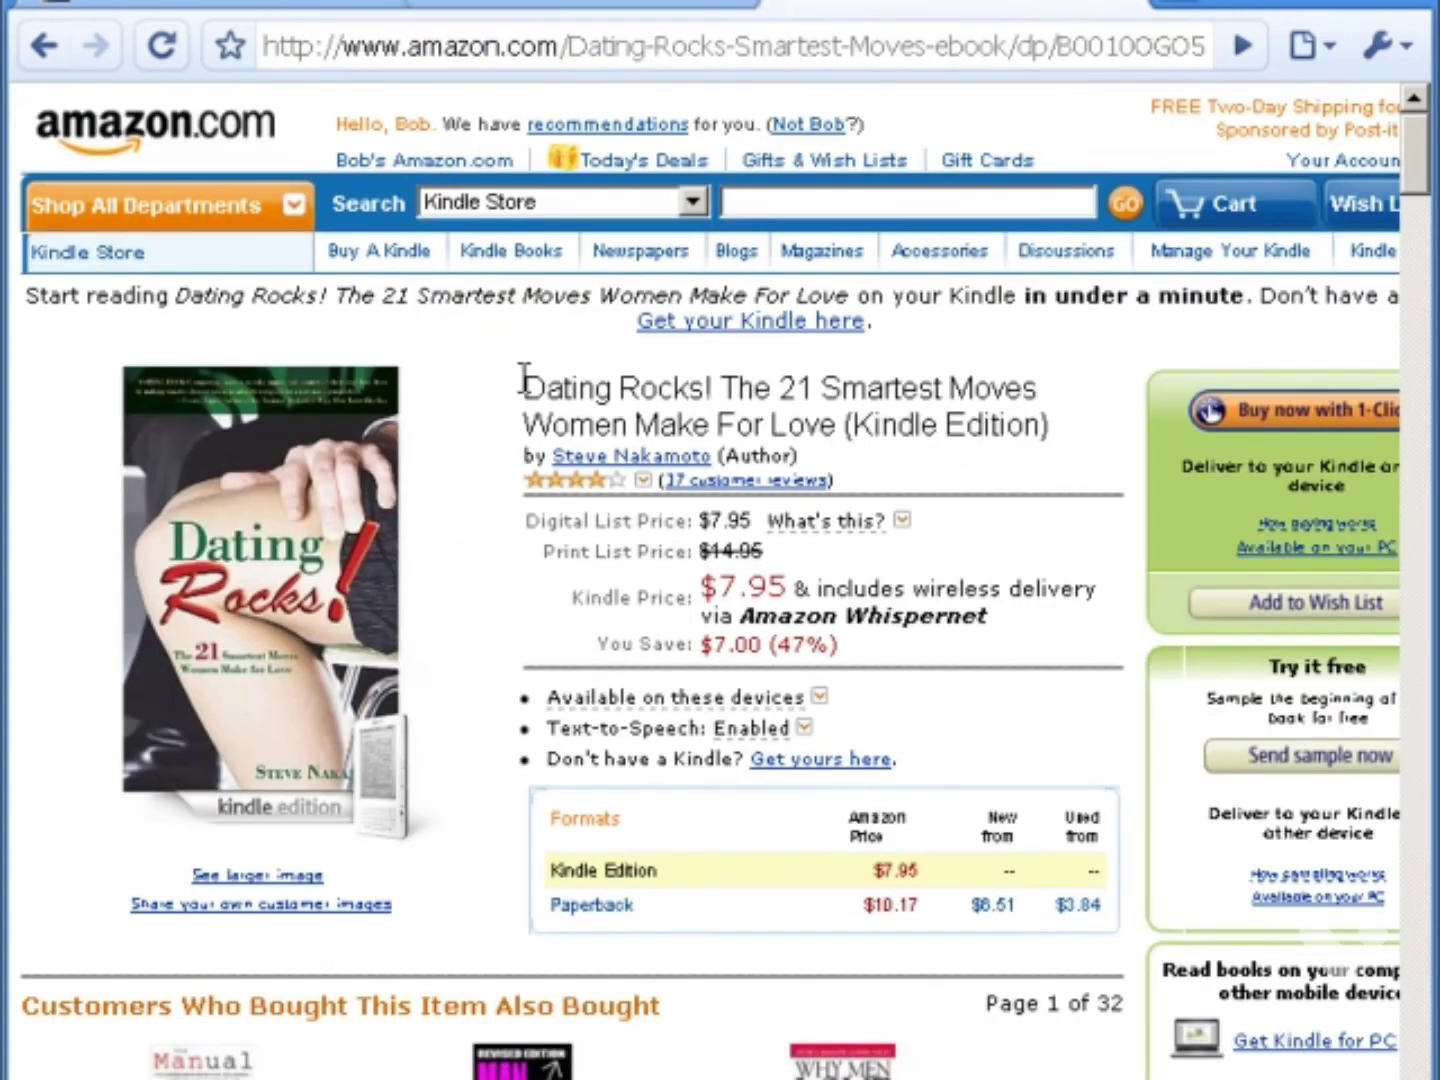
left_click_drag(525, 381, 705, 386)
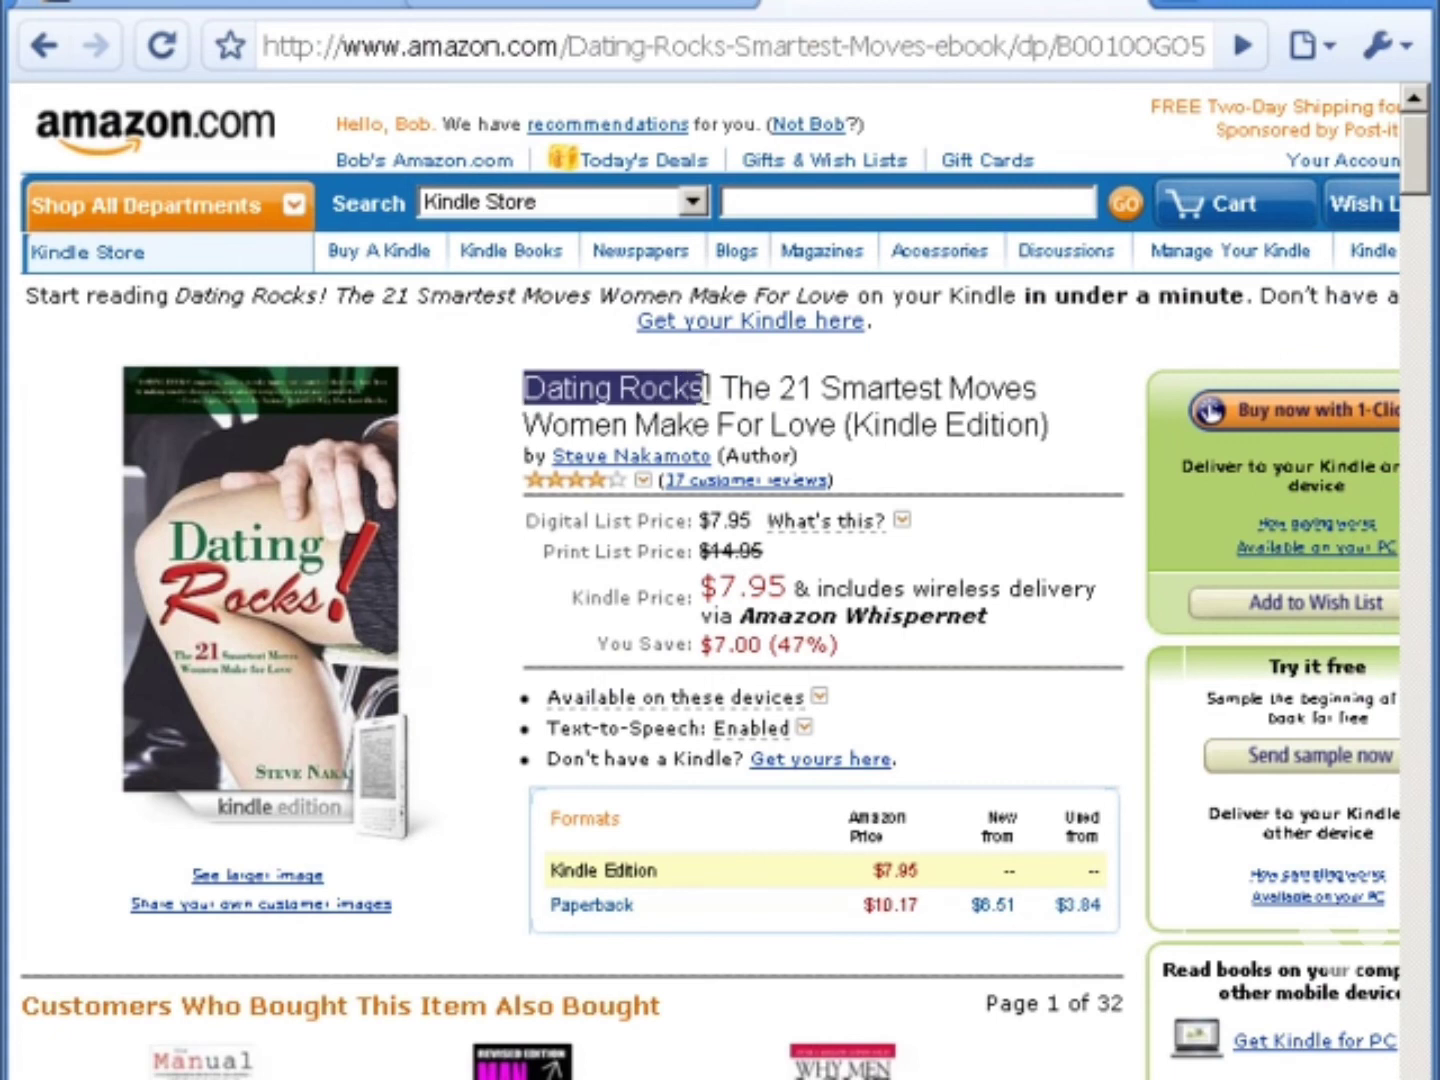
scroll(476, 508, "down", 2)
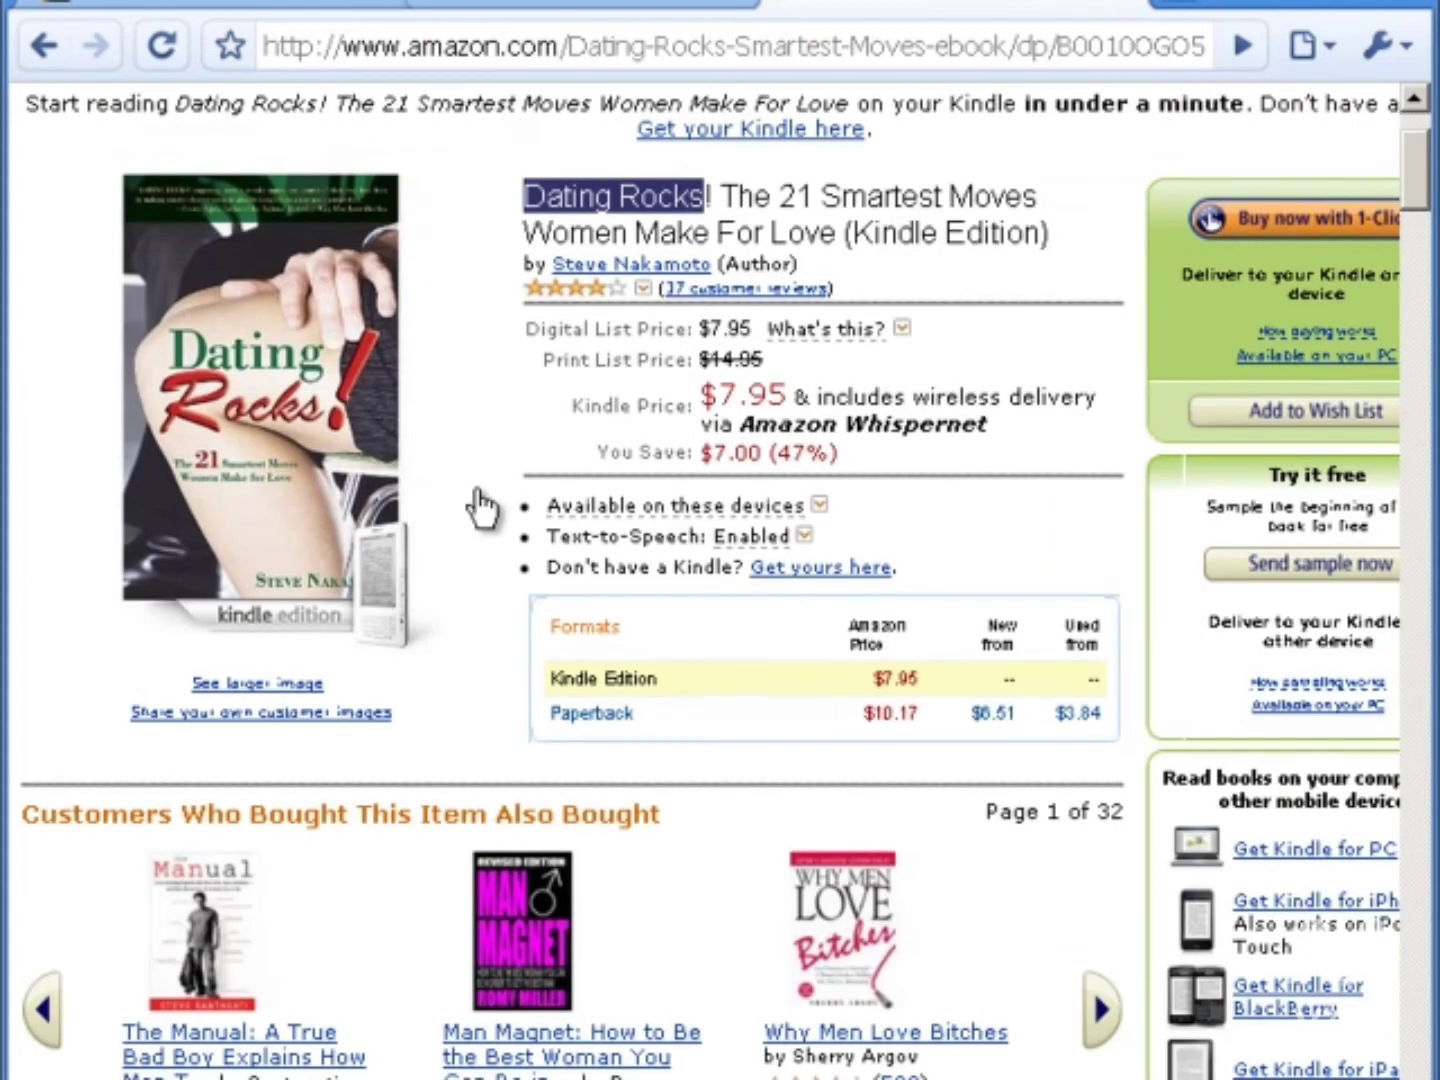
scroll(531, 505, "down", 4)
scroll(490, 516, "down", 6)
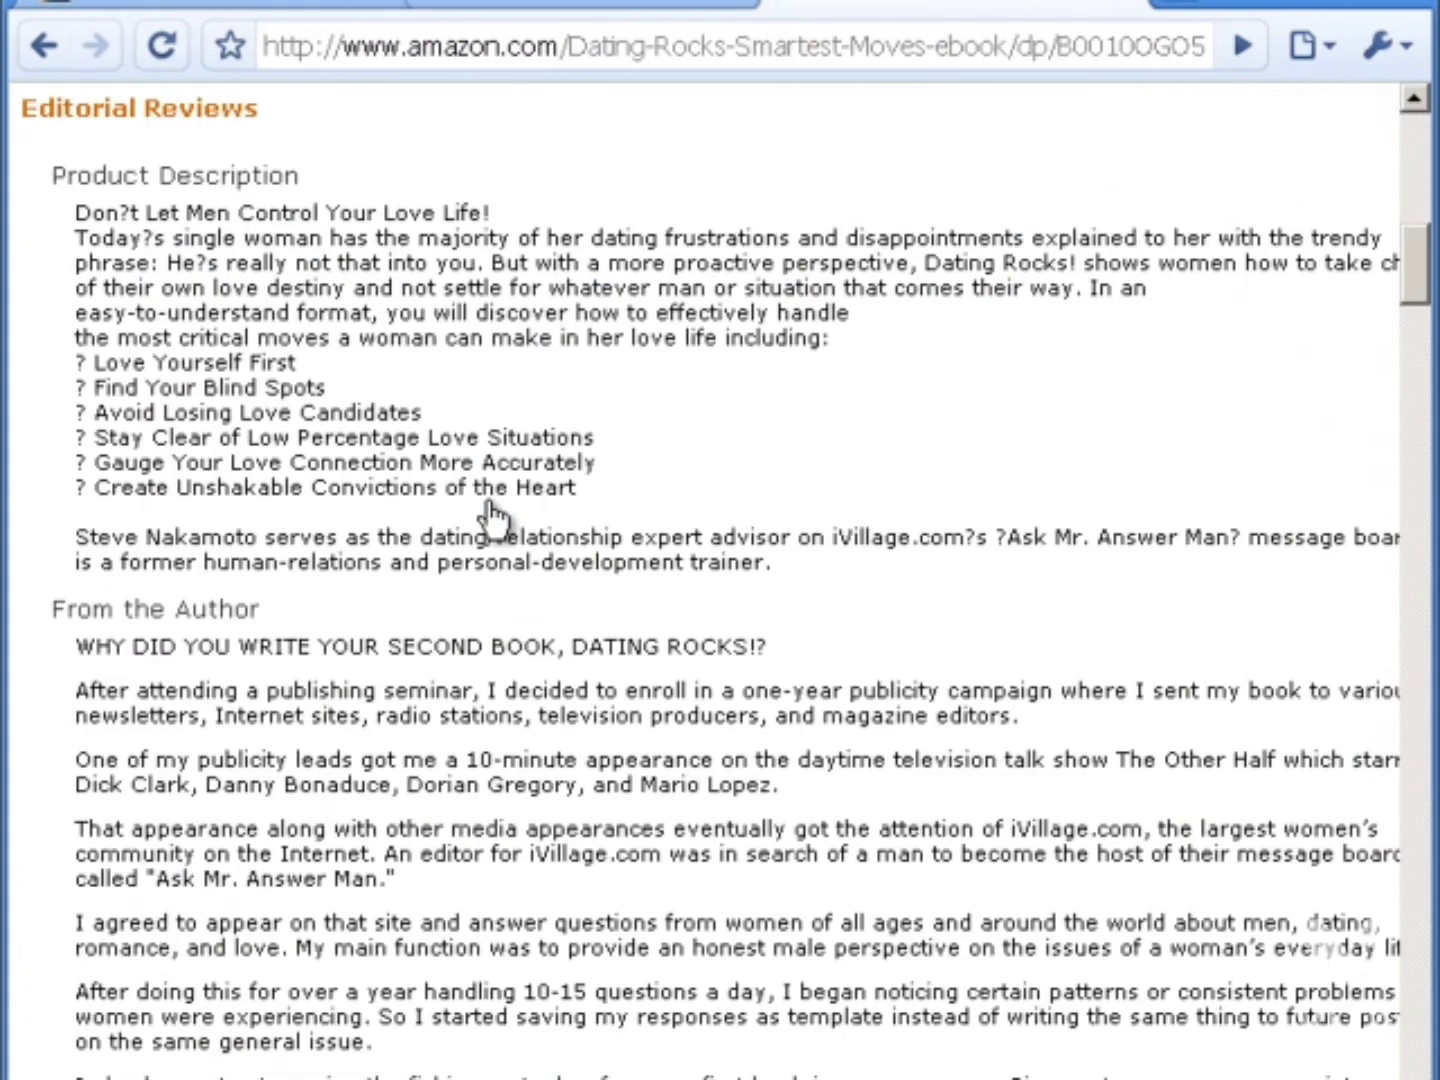
scroll(490, 515, "down", 5)
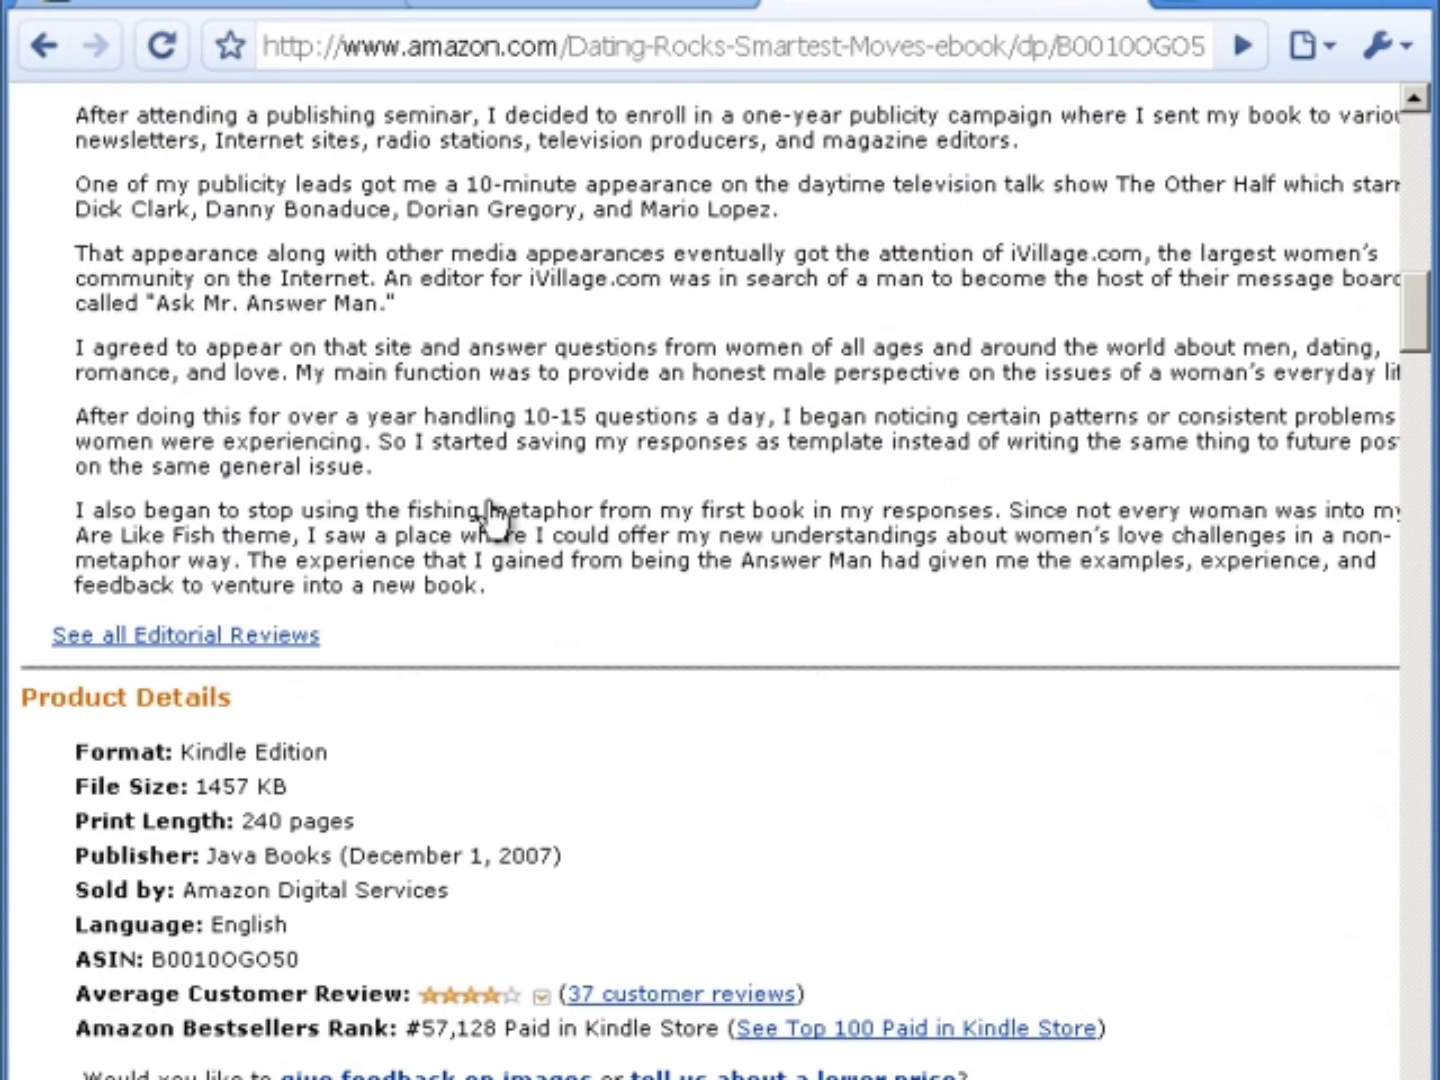
scroll(491, 516, "up", 5)
- Search the Dating Rocks! page for "keywords" and for "tags" to examine the tags customers associate with the book
key("ctrl+f")
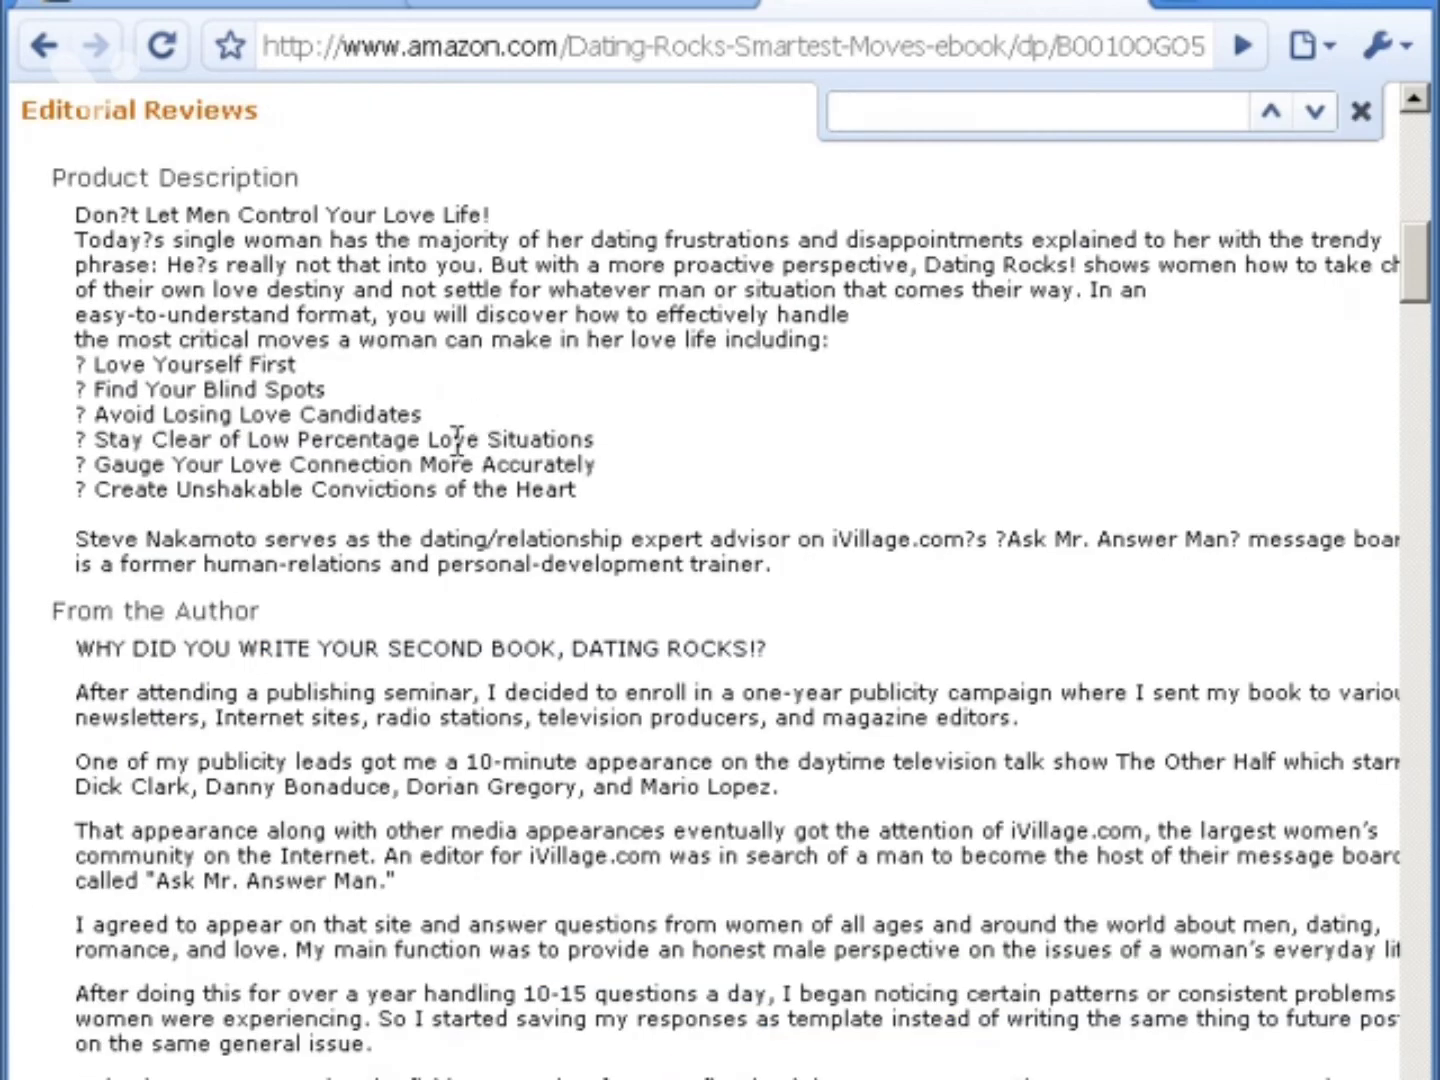
scroll(457, 440, "up", 5)
scroll(386, 637, "down", 1)
type("keywords")
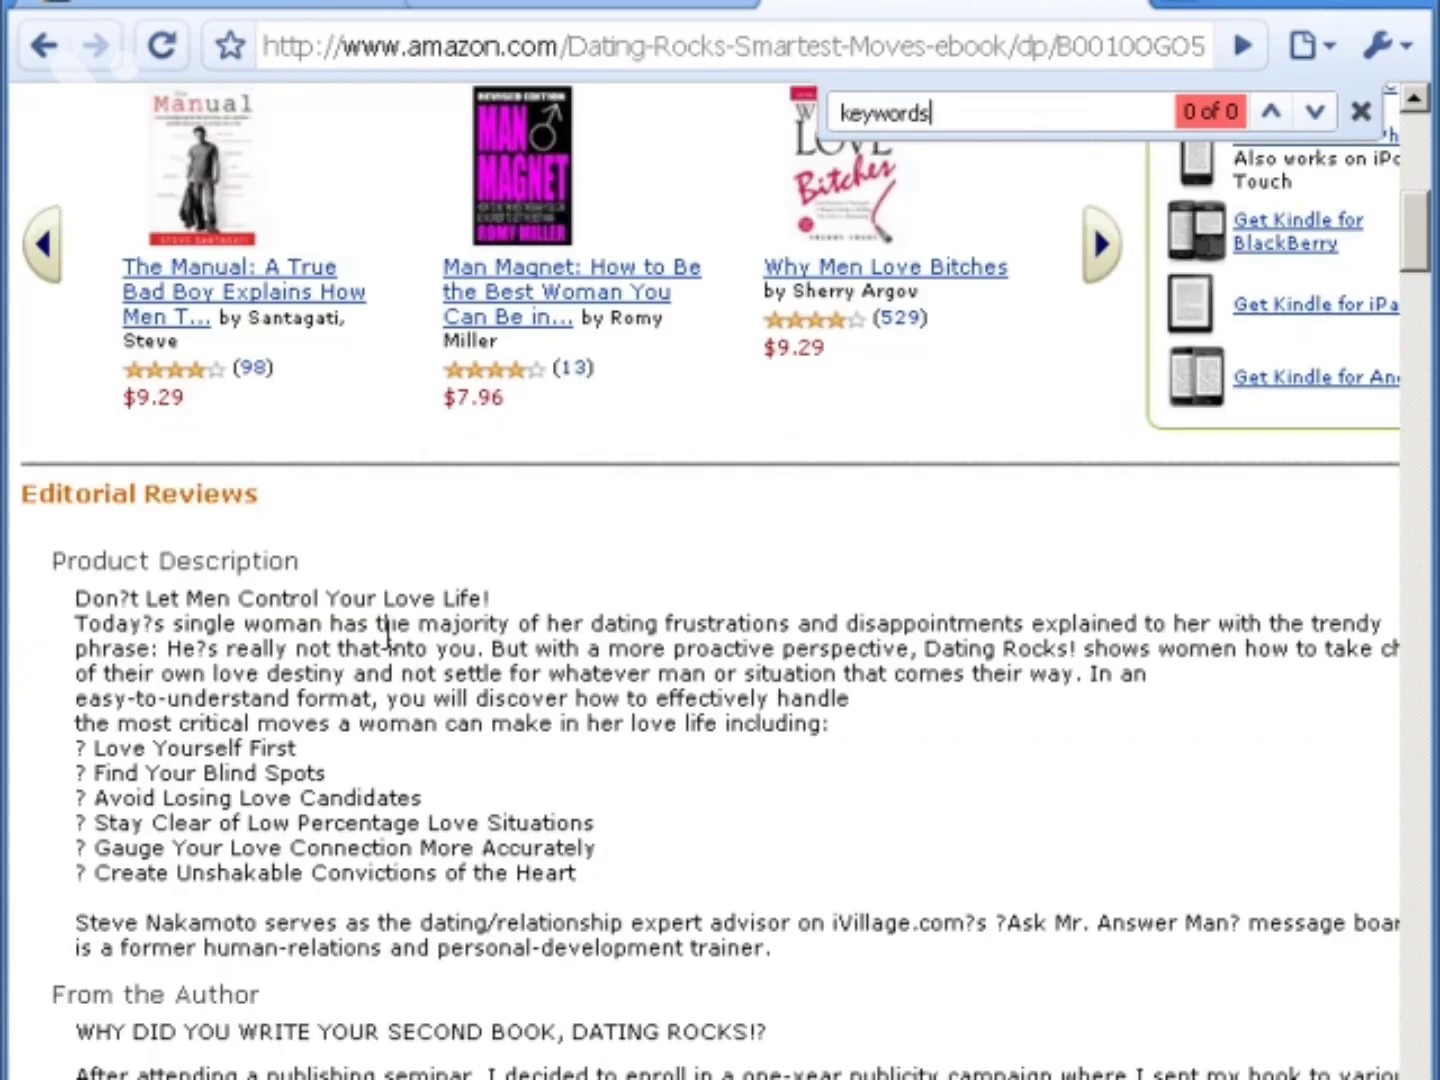
key("ctrl+a")
type("tags")
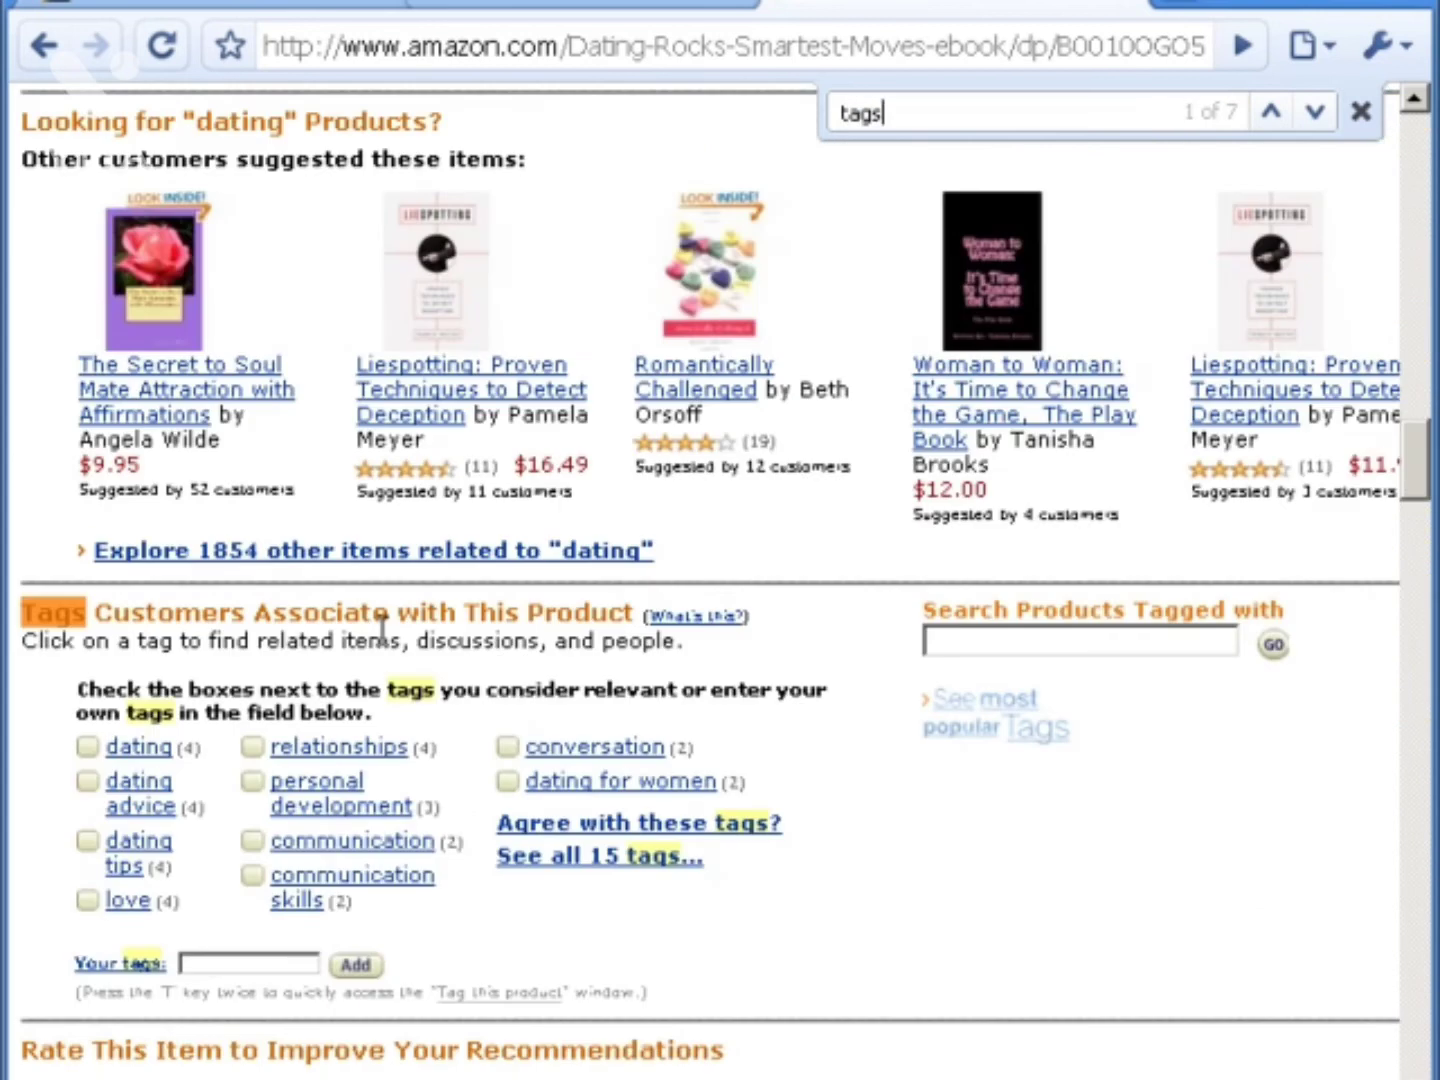
scroll(372, 592, "down", 1)
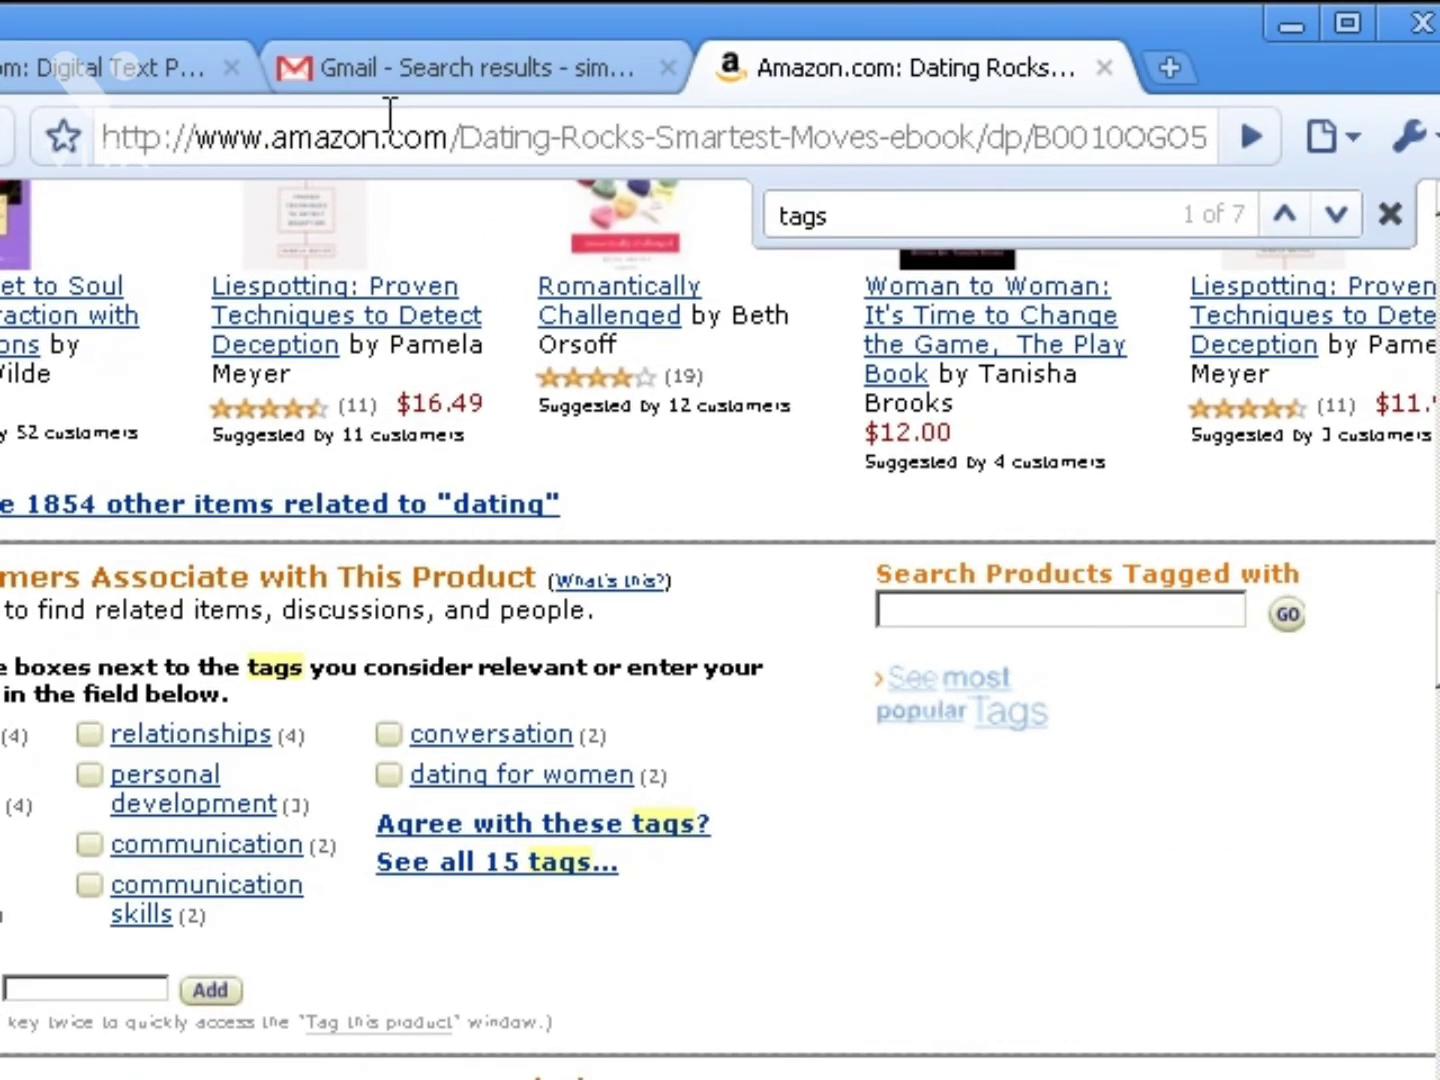
- Draft the keyword list "dating, online dating, relationships, dating for women, dating for men" in the address bar of the Dating Rocks! page
left_click(391, 115)
type("dating, ")
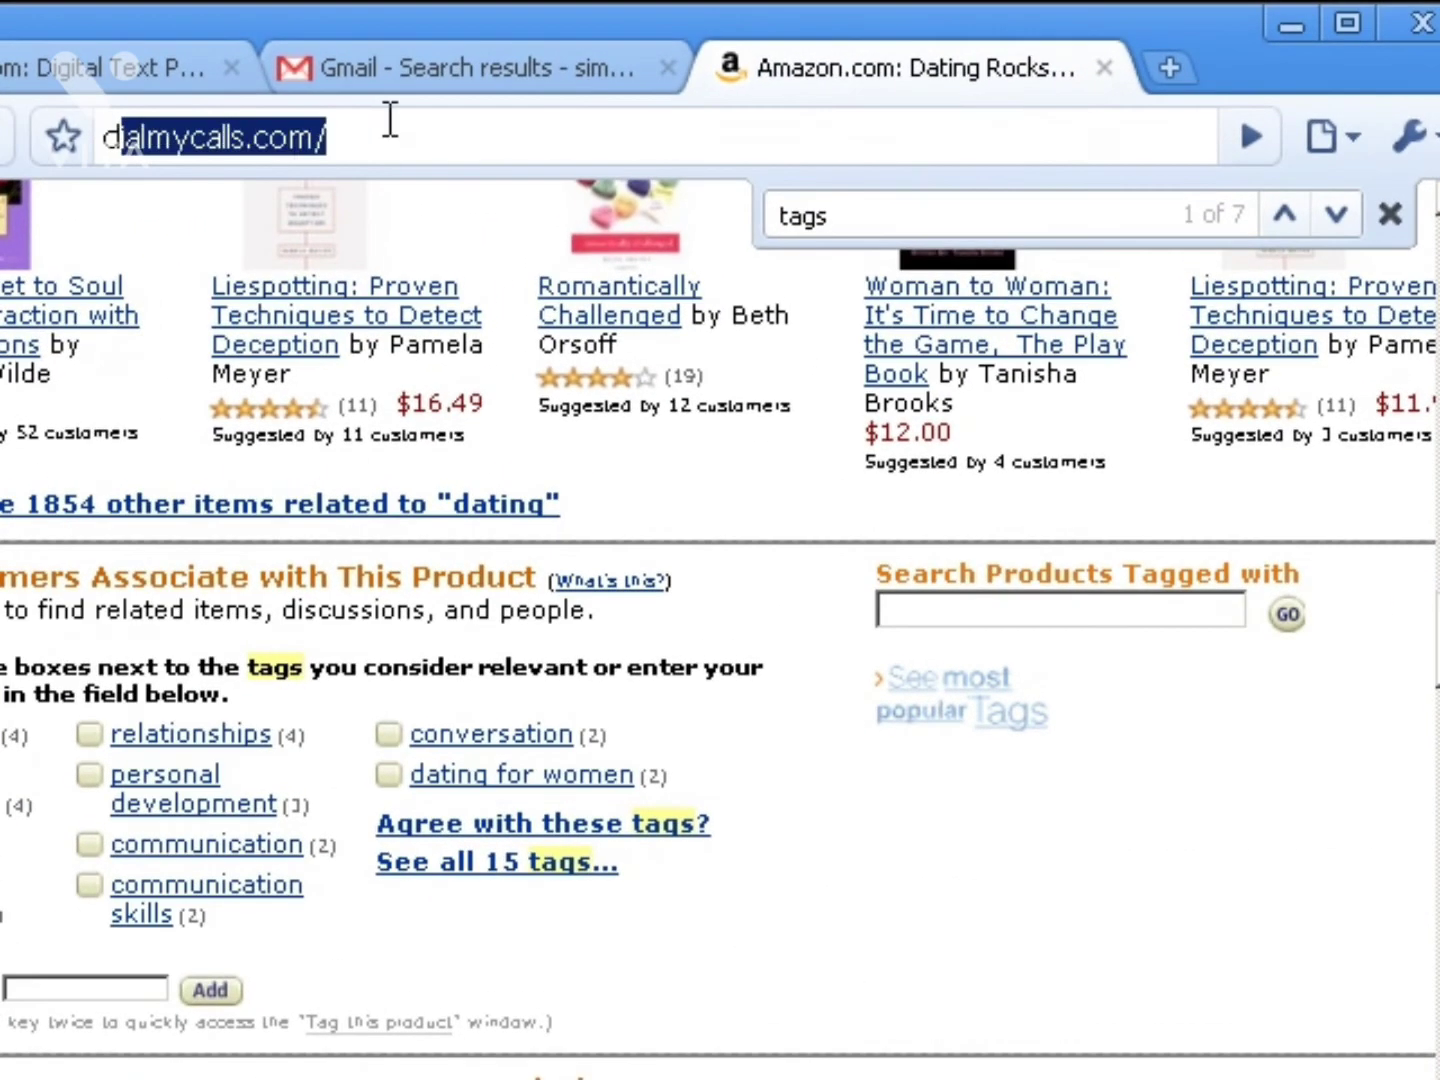
type("online dating")
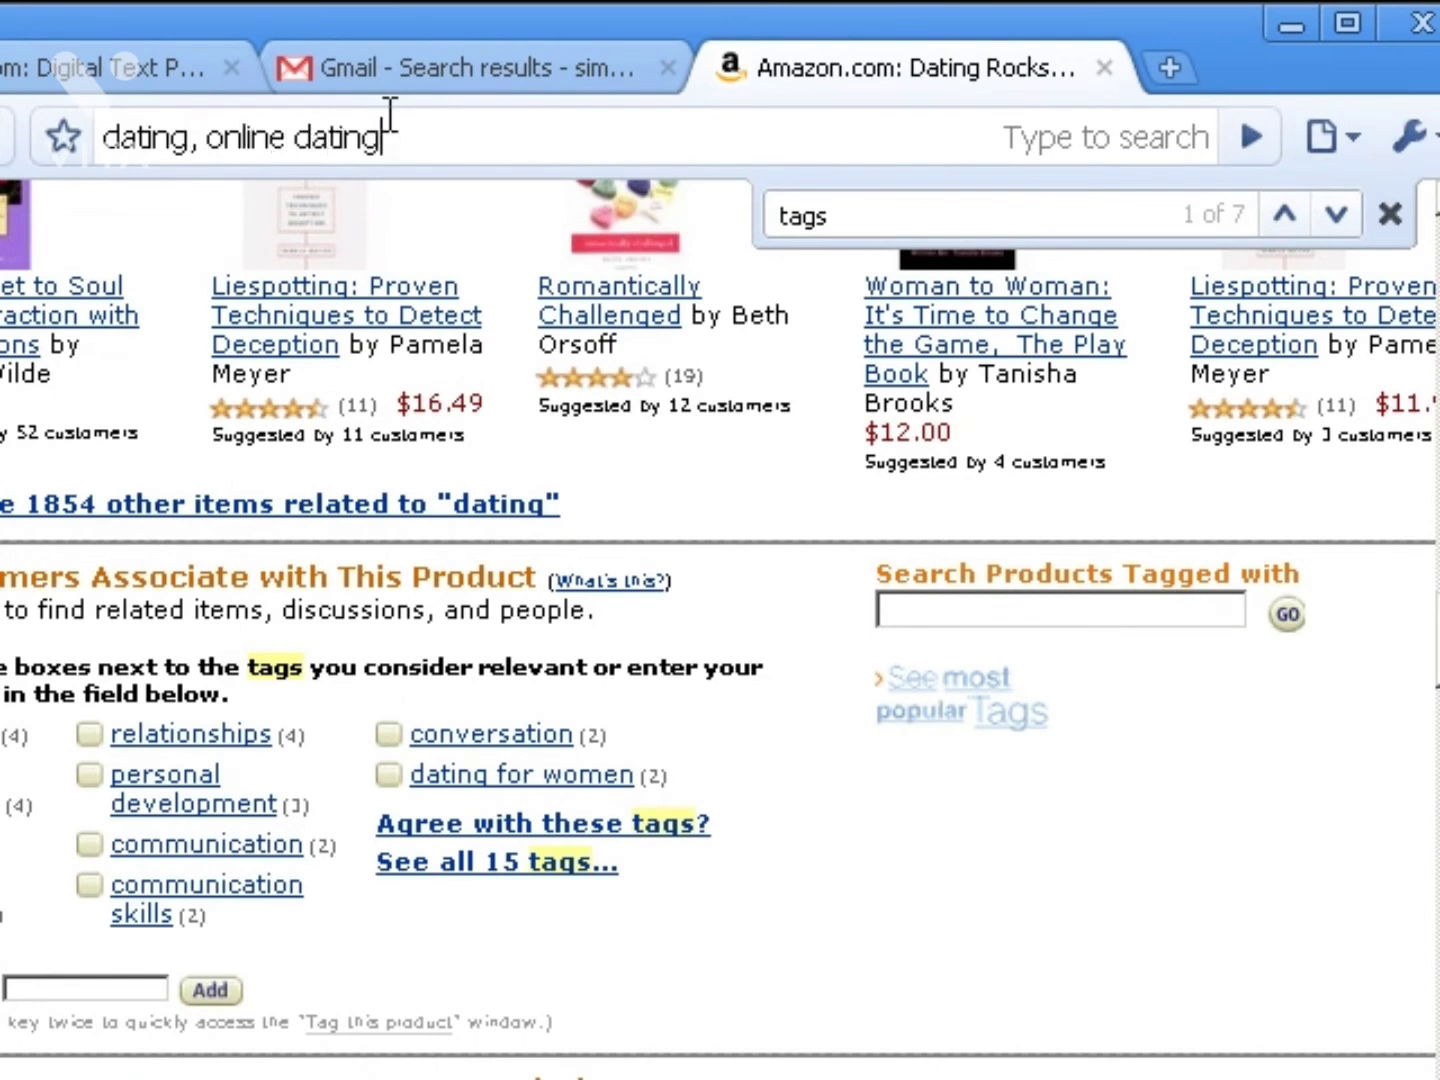
type("relation")
key("BackSpace")
key("BackSpace")
type("ionships")
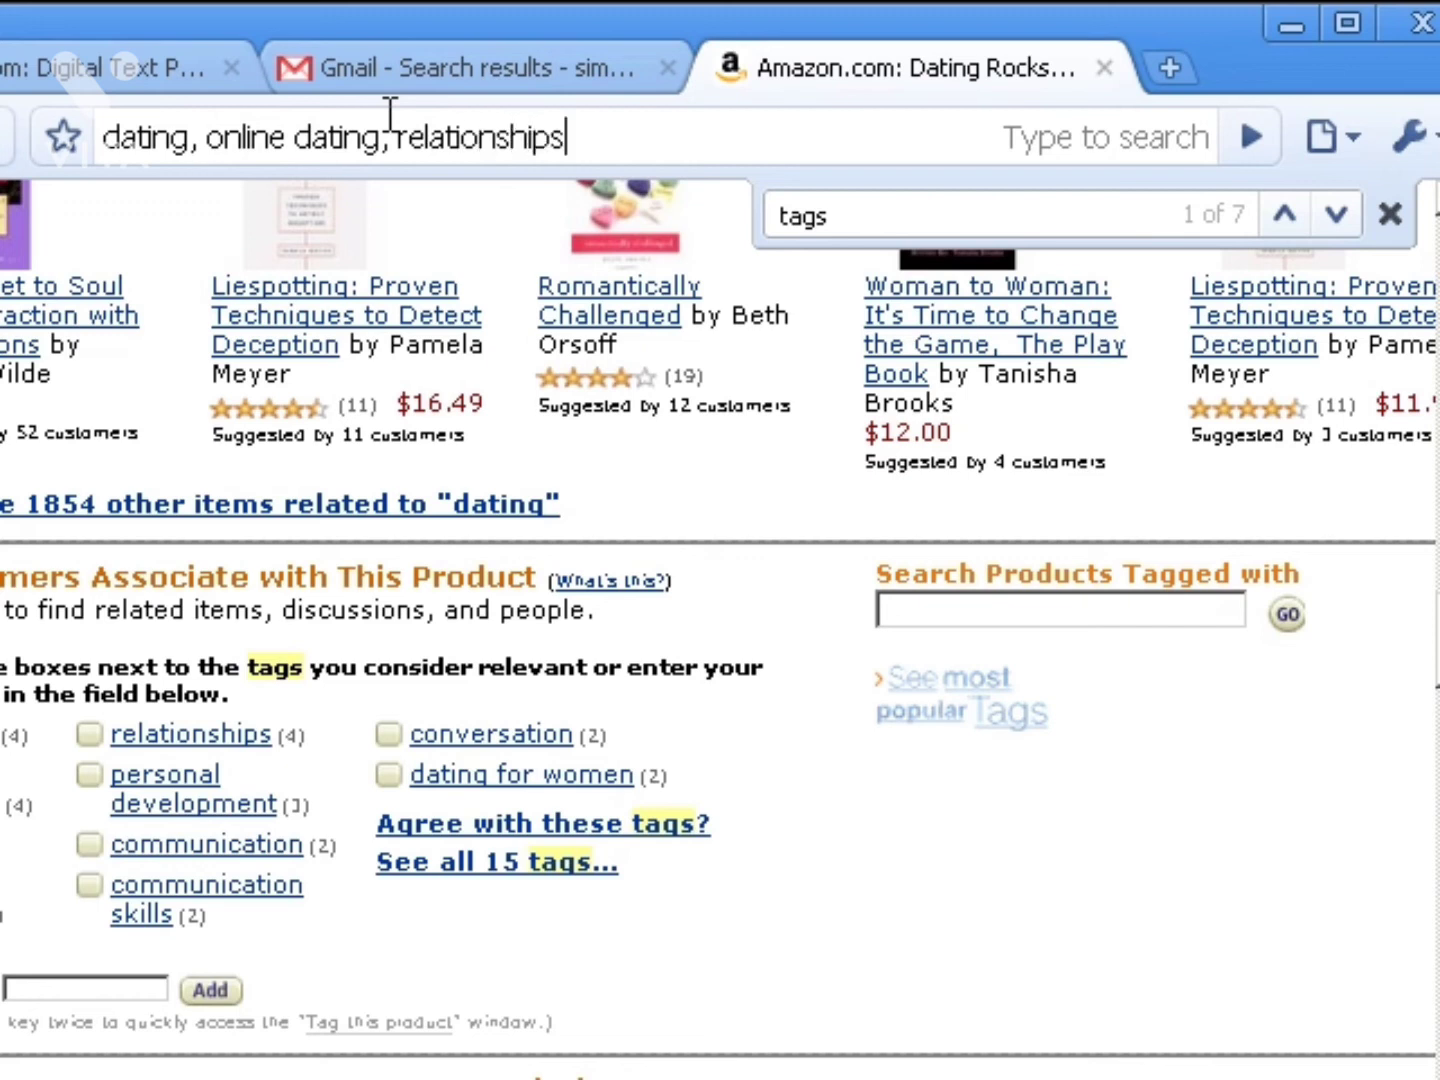
type(", d")
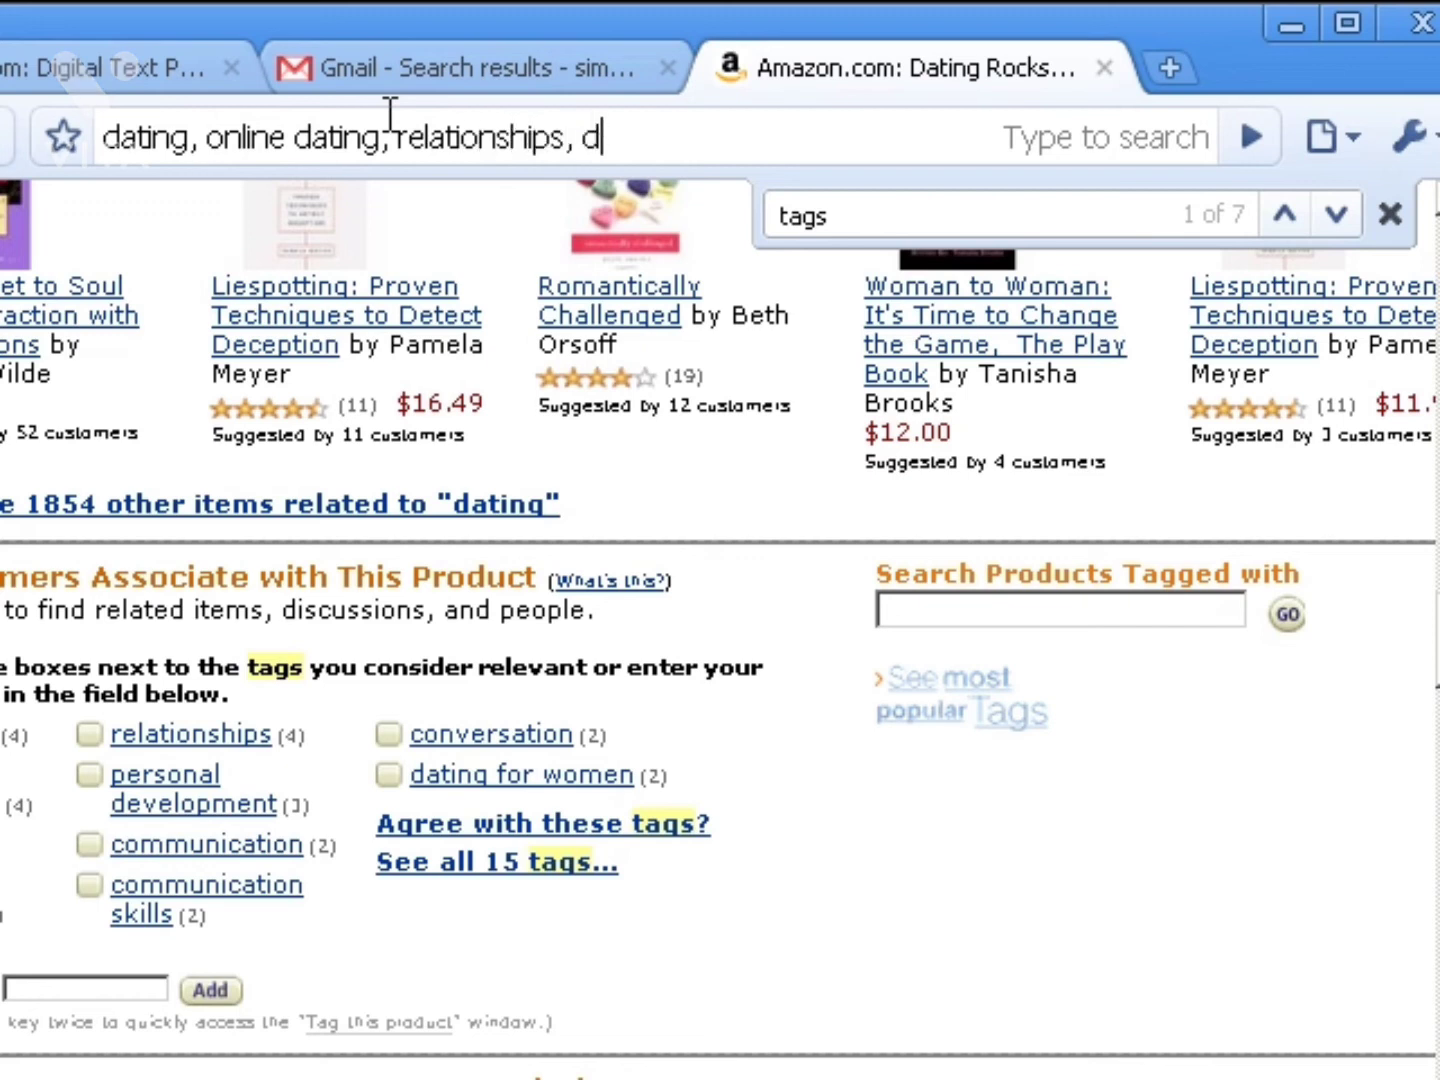
type("at")
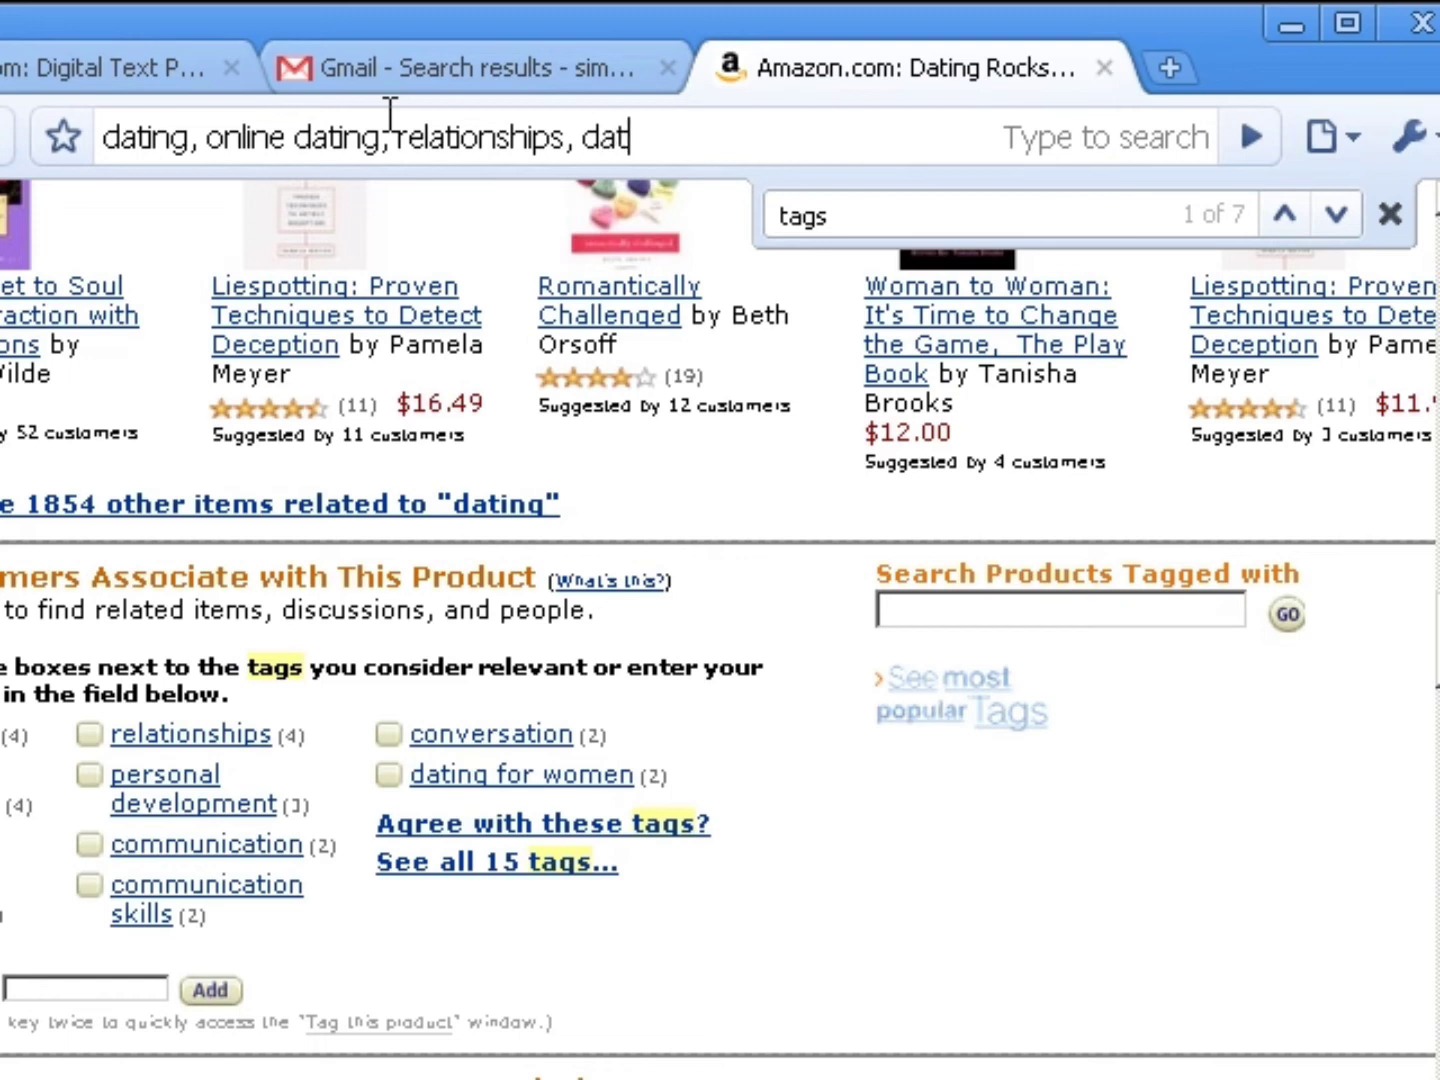
type("ing for women, dating for men")
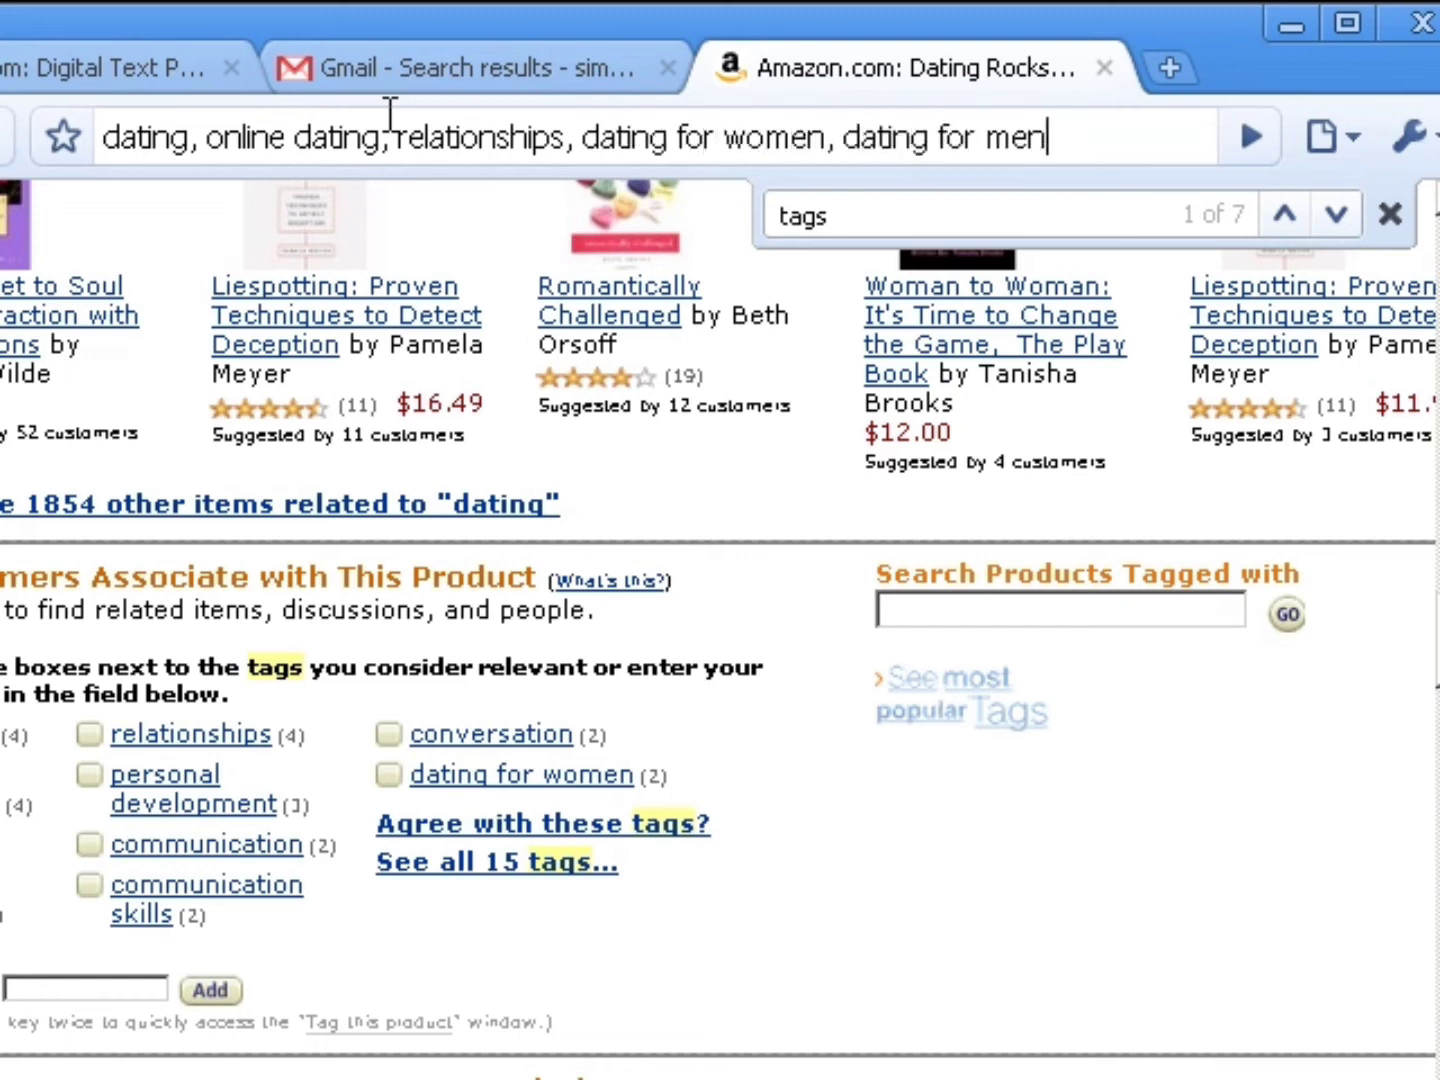
- Cut the drafted keyword list and paste it into the book's search keywords on the Digital Text Platform form
key("ctrl+a")
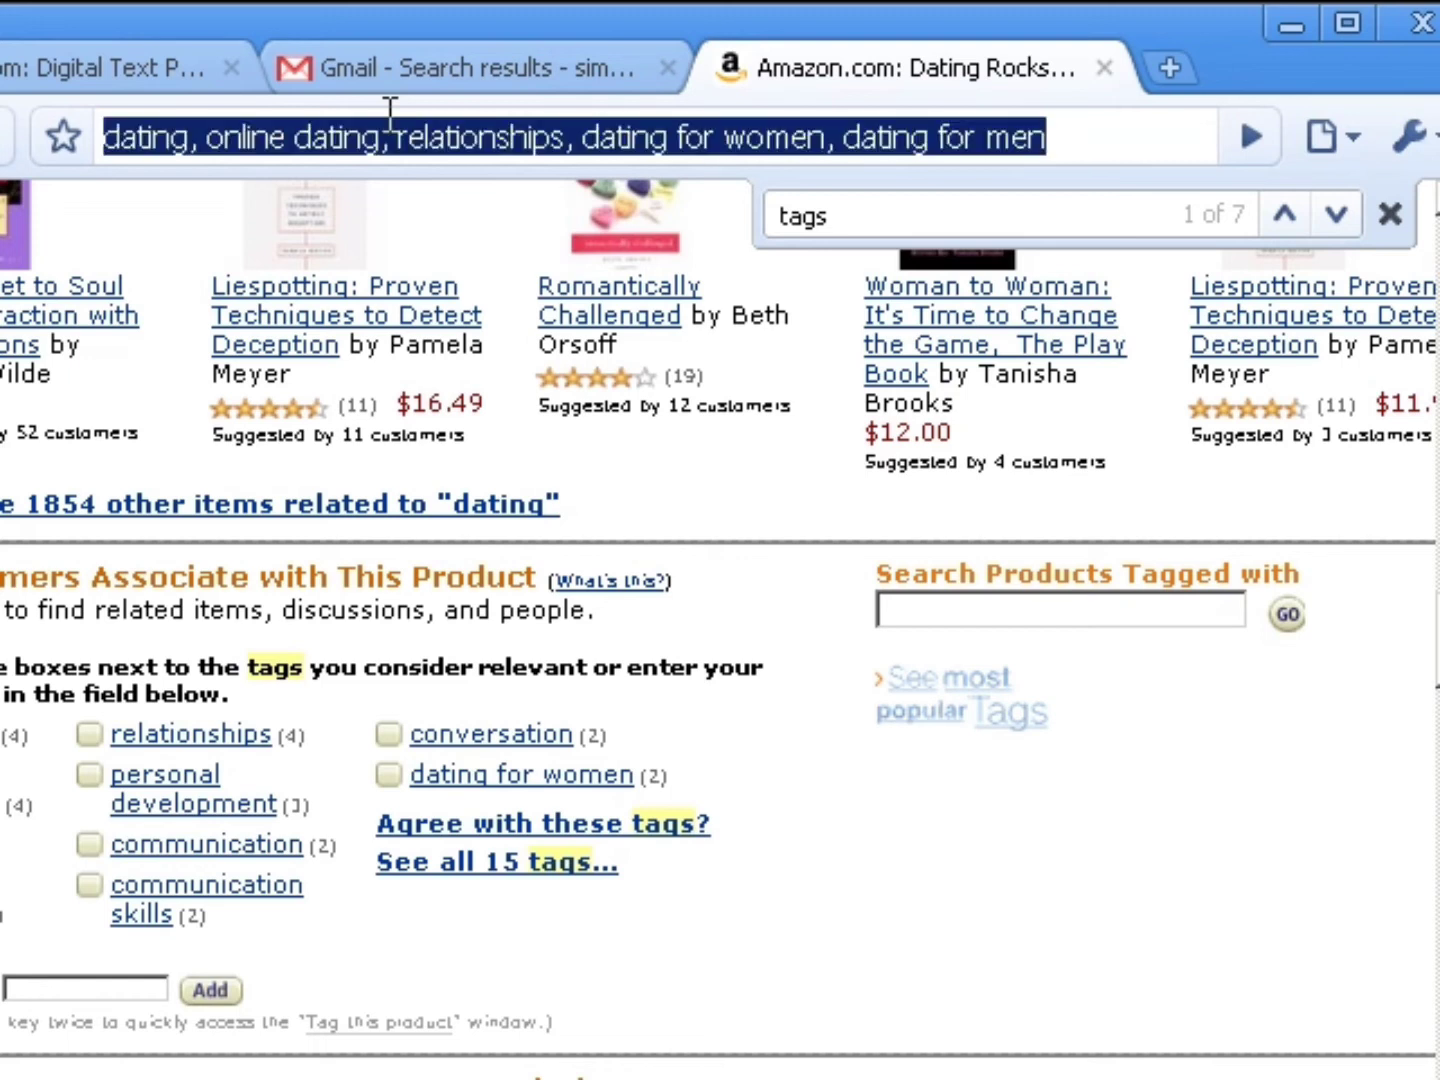
key("ctrl+x")
left_click(155, 70)
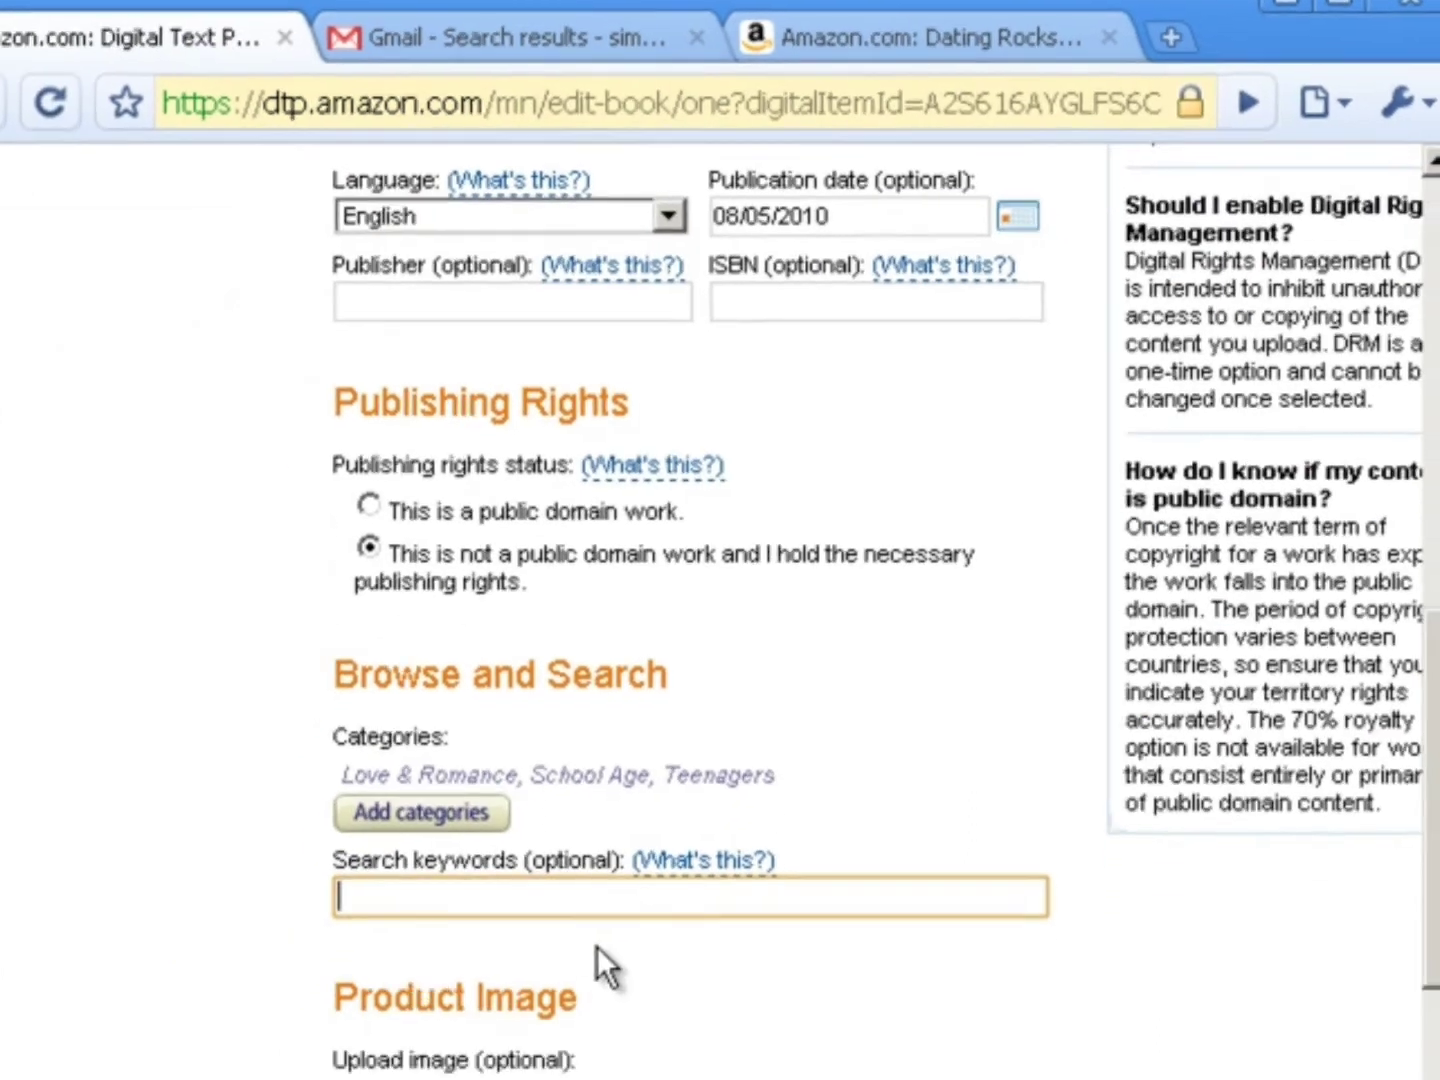
key("ctrl+v")
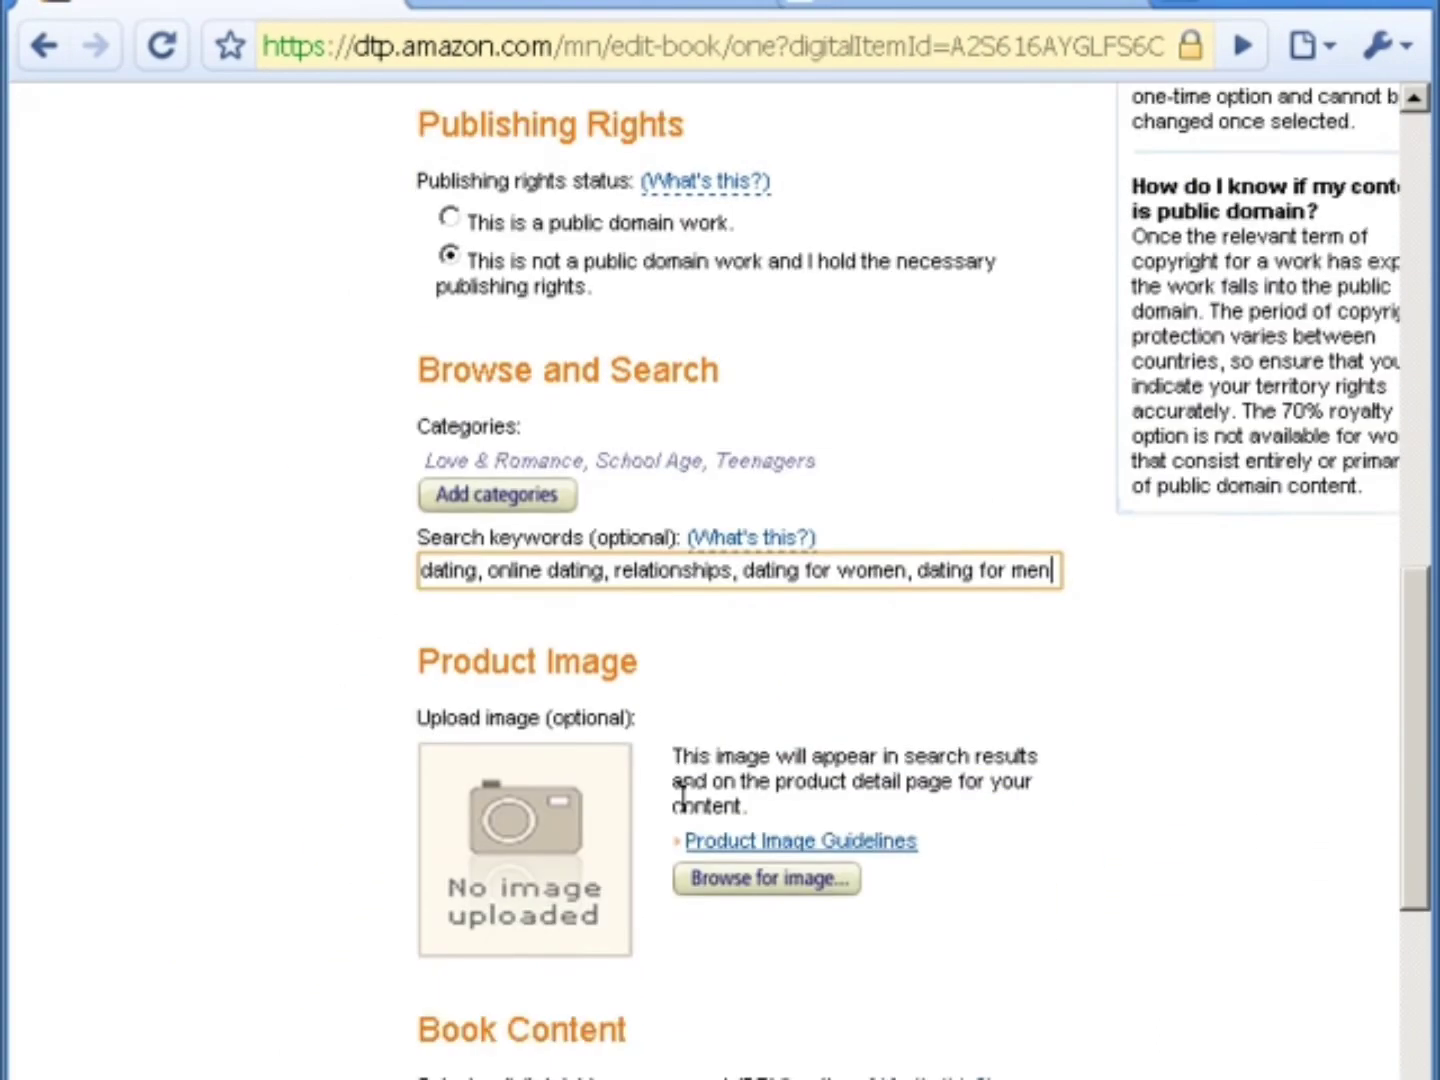
- Open warriorforum.com separately to look at the Warriors For Hire section, close it and return to the book form
scroll(680, 796, "down", 3)
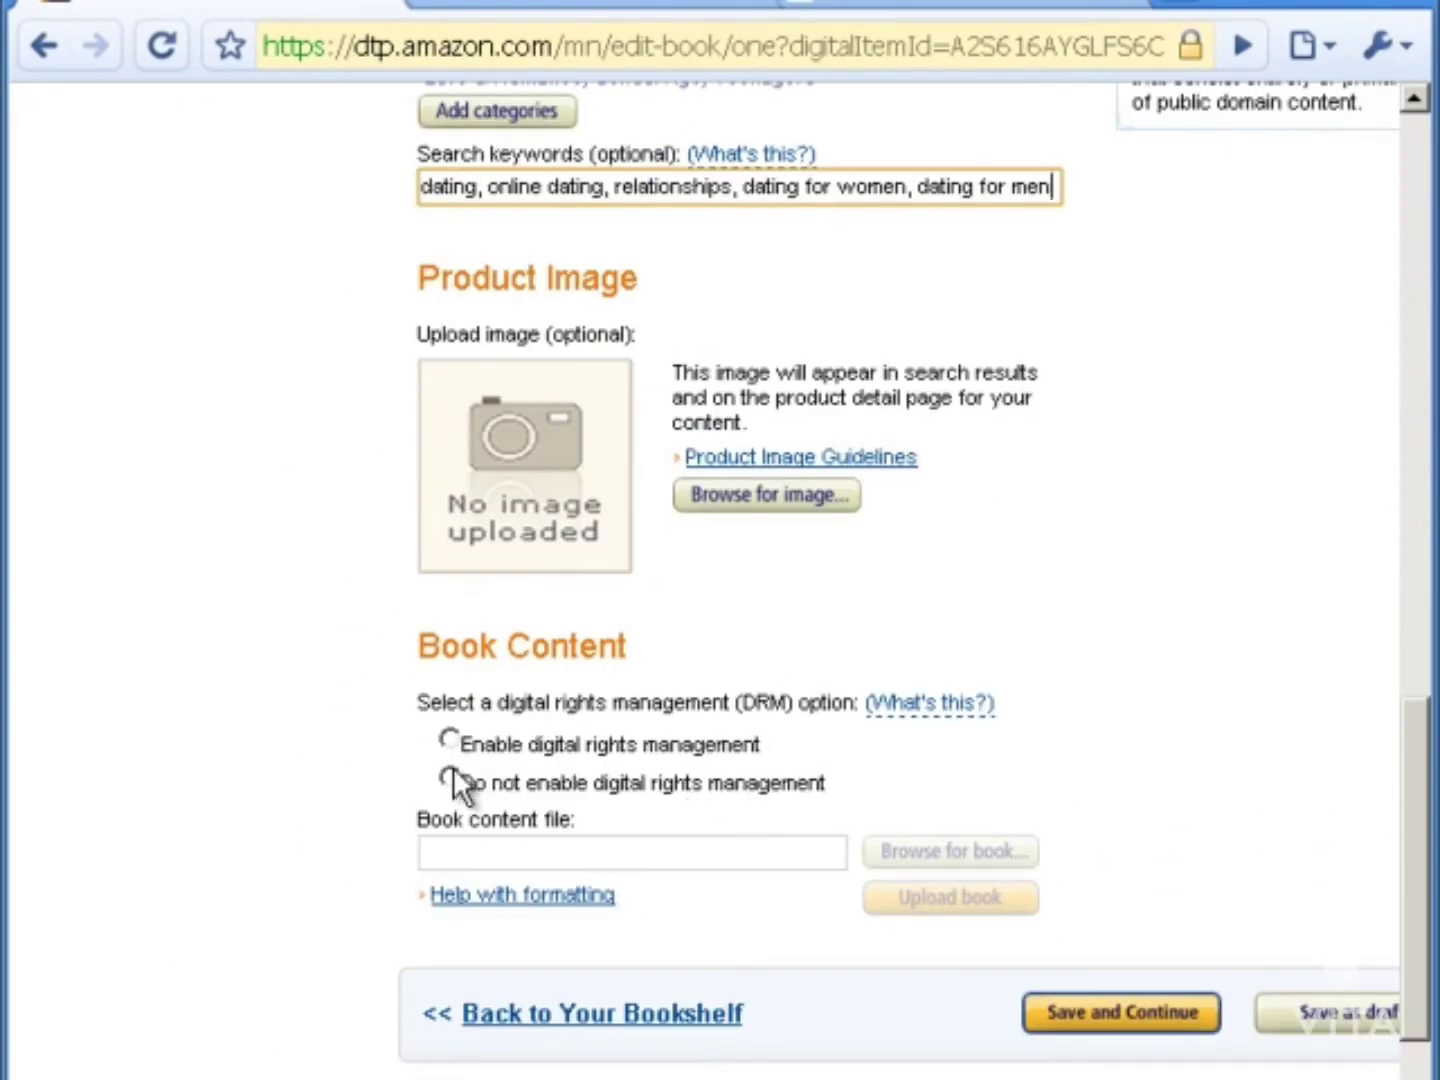
scroll(499, 710, "up", 2)
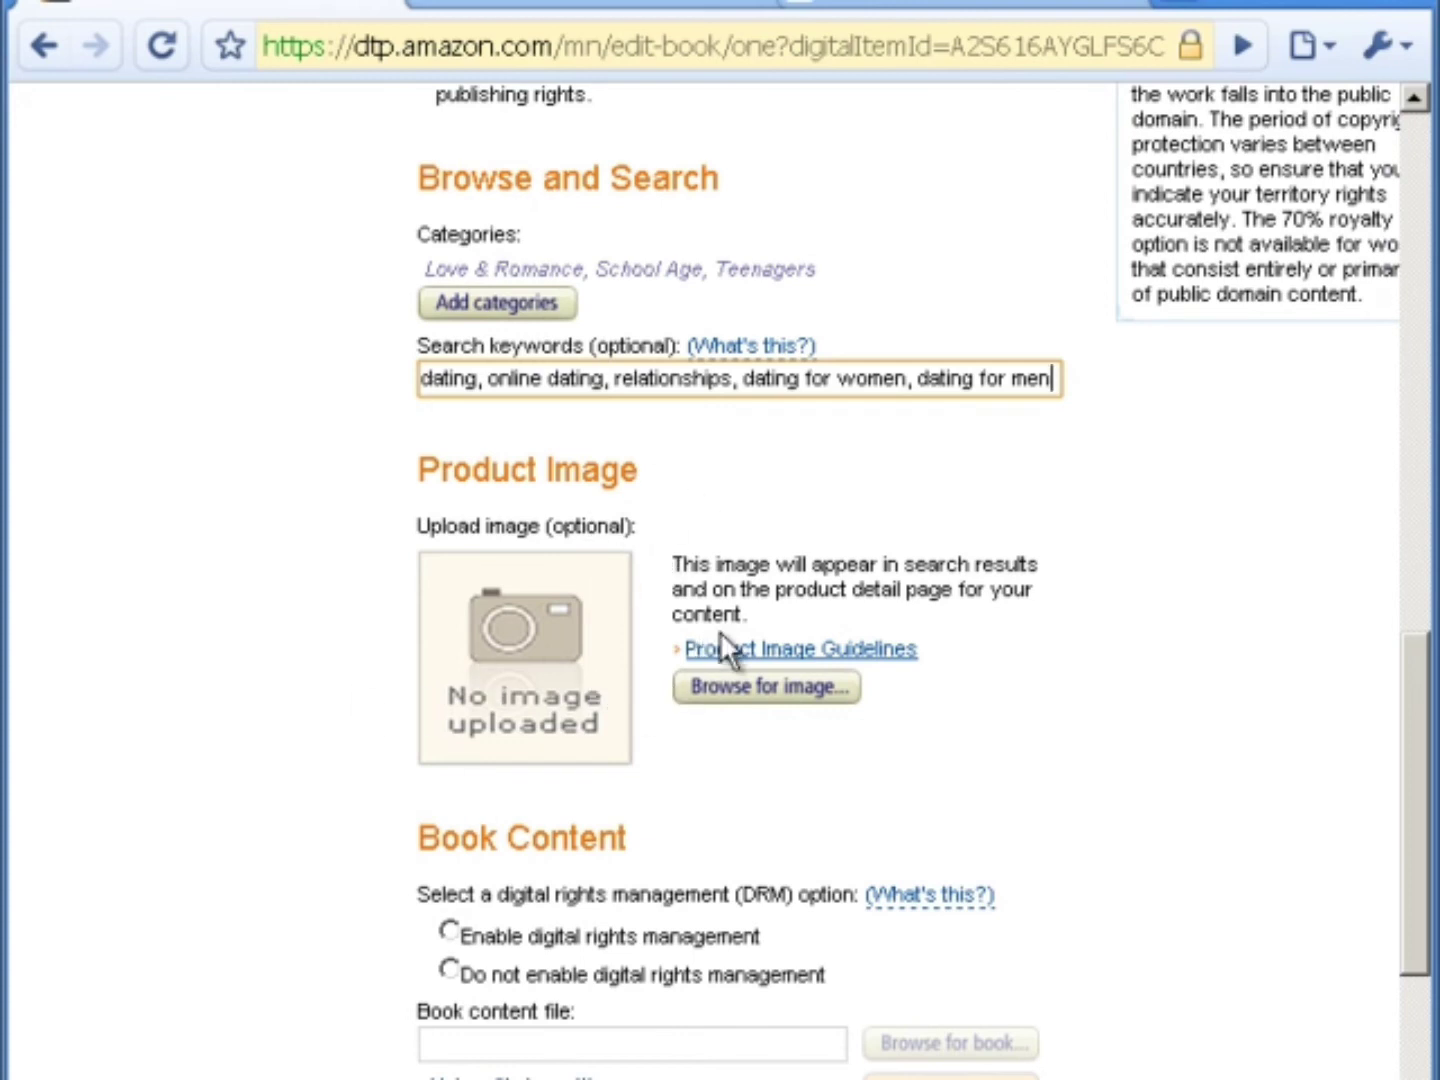
scroll(629, 662, "down", 2)
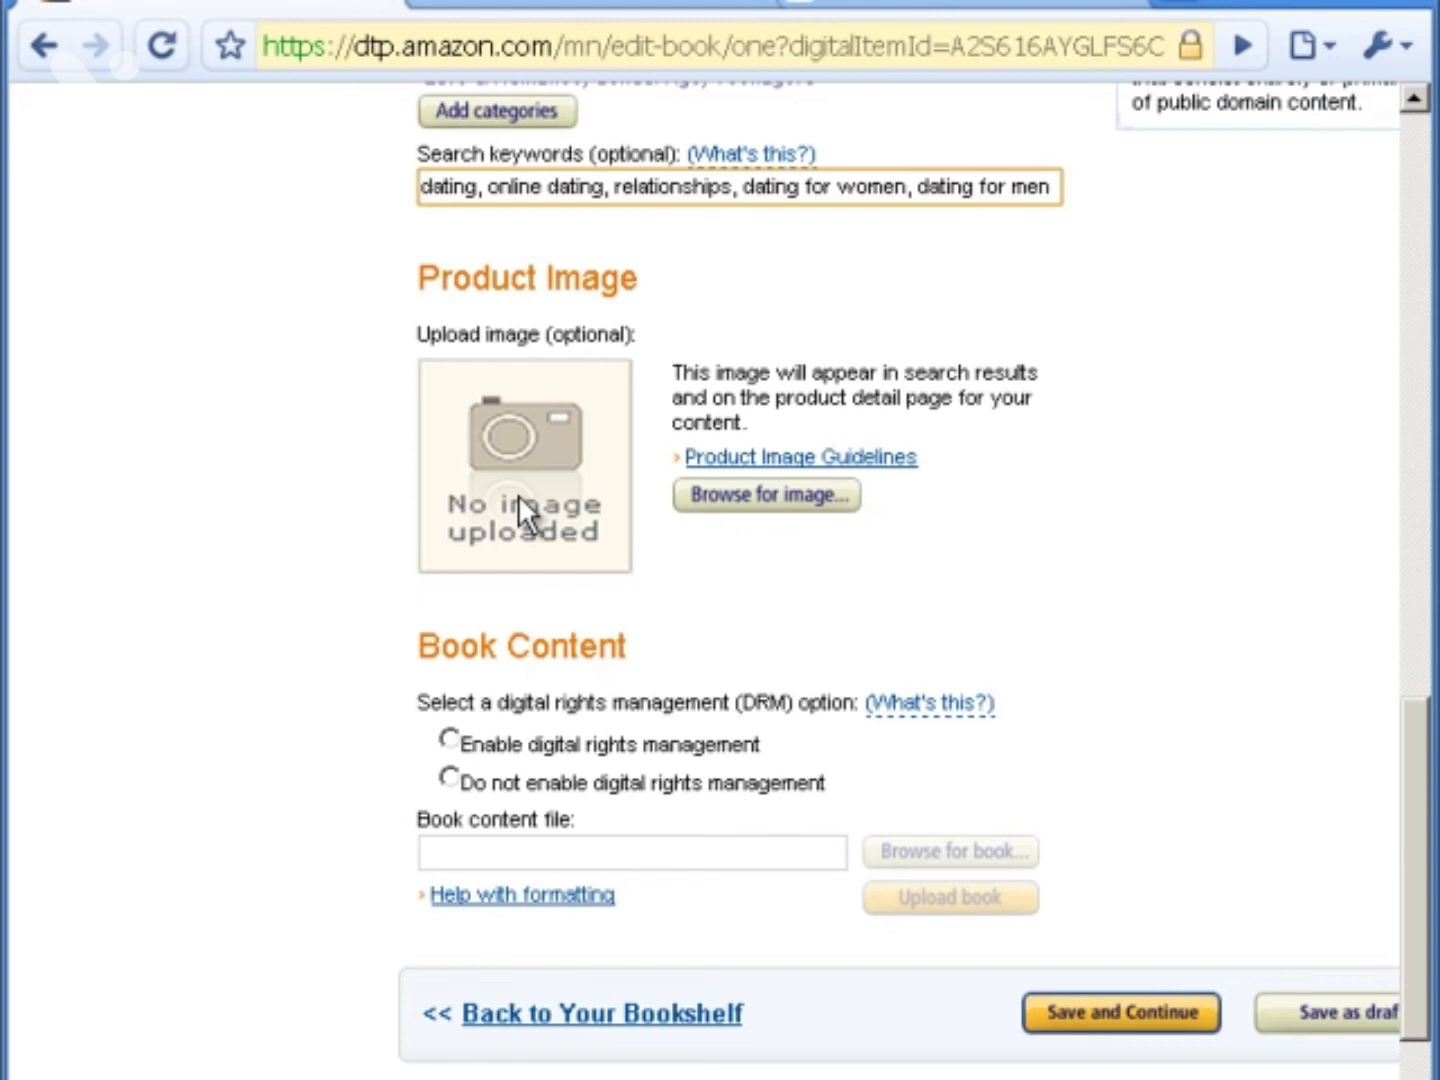
key("ctrl+t")
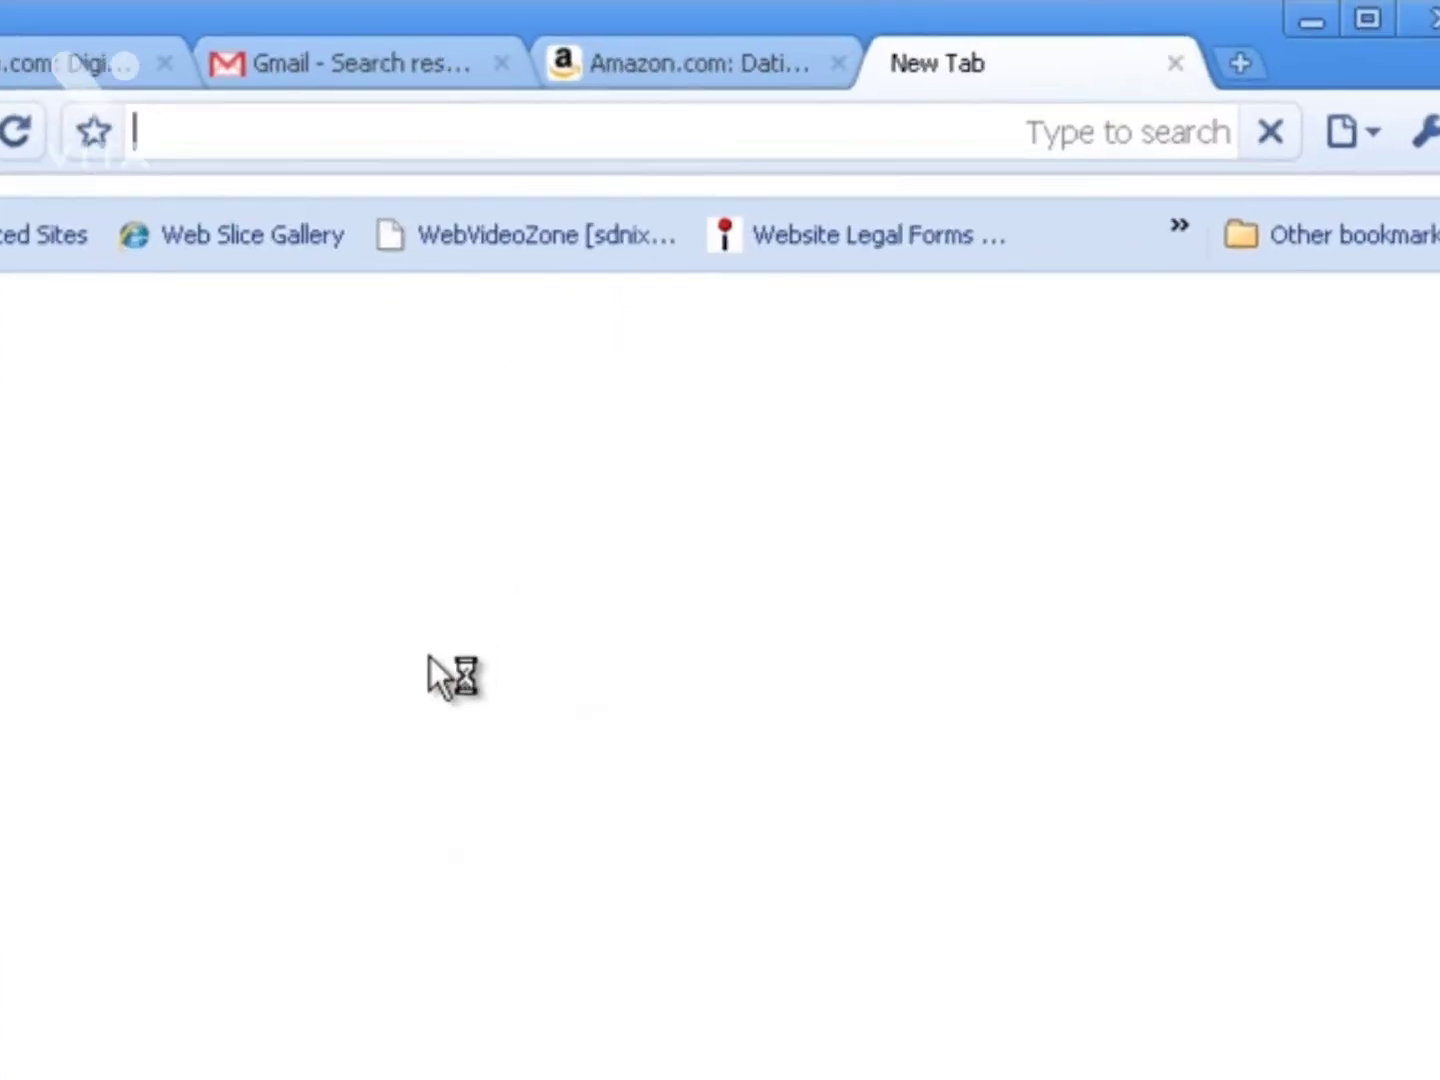
type("warriorforum.")
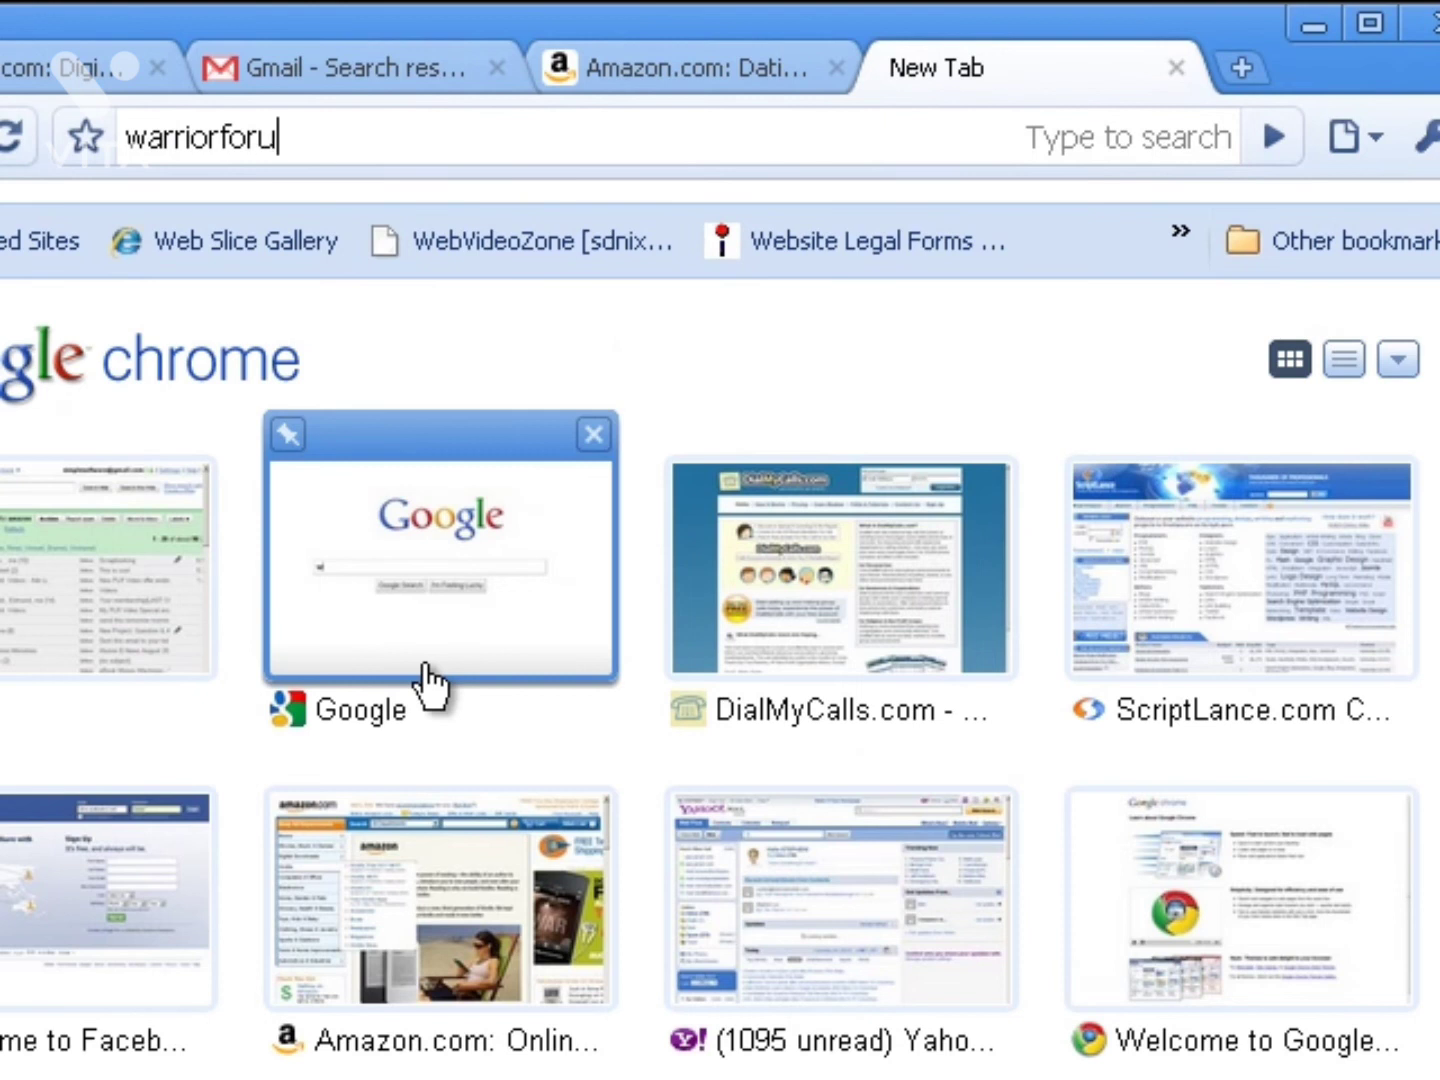
type("com")
key("Return")
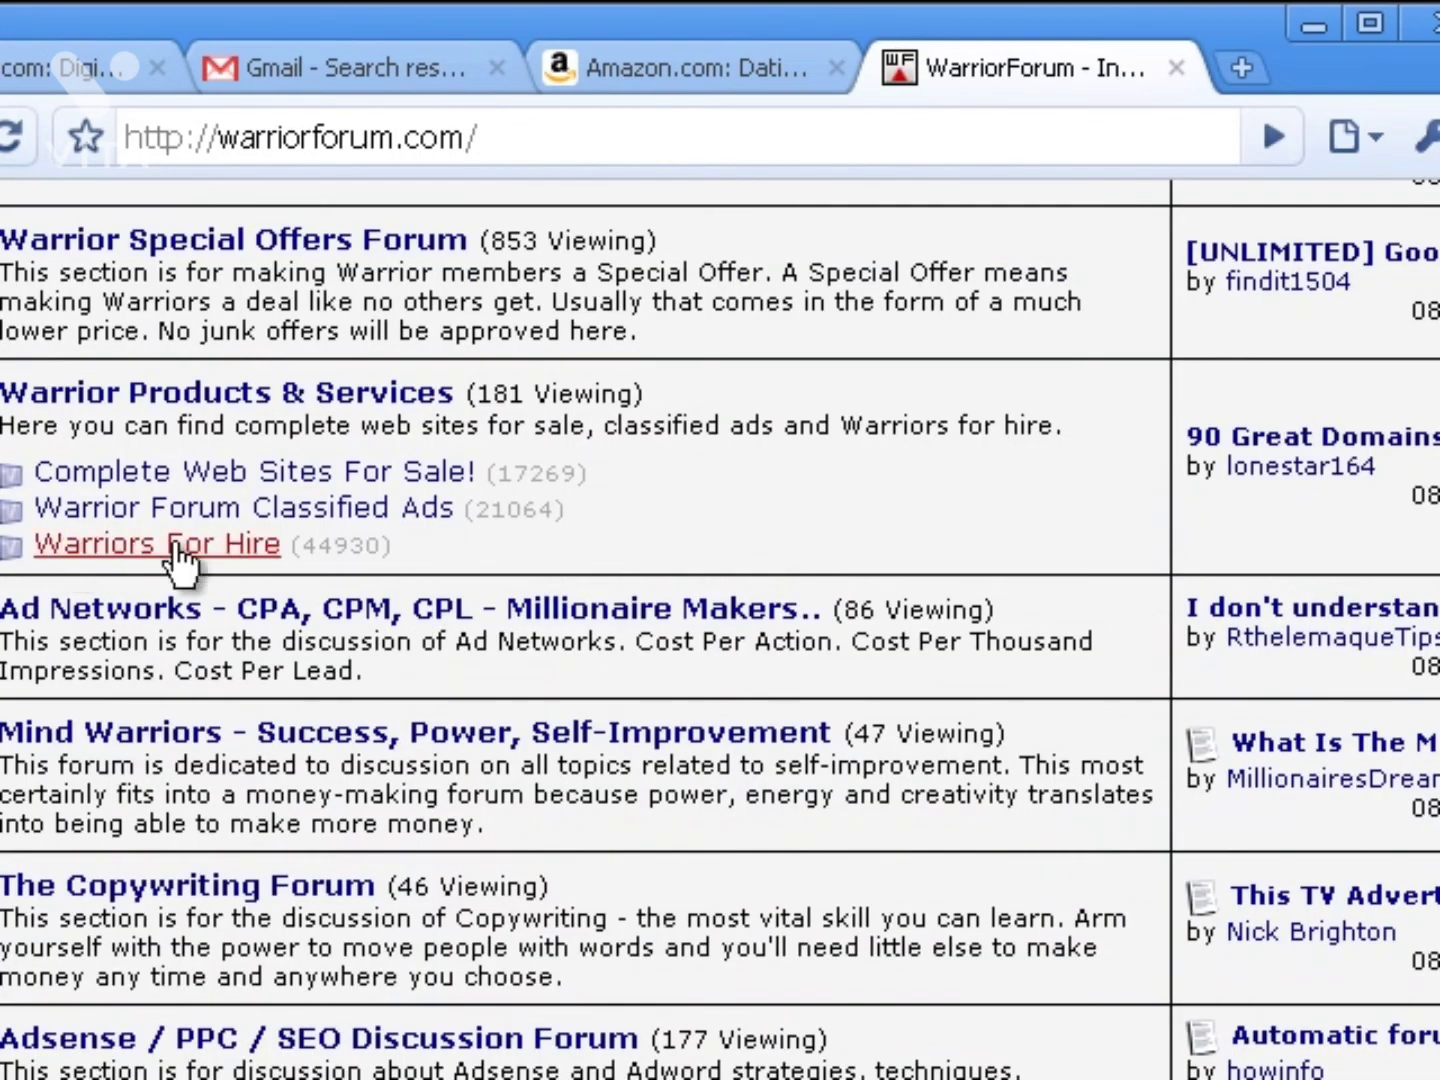
middle_click(947, 52)
left_click(145, 77)
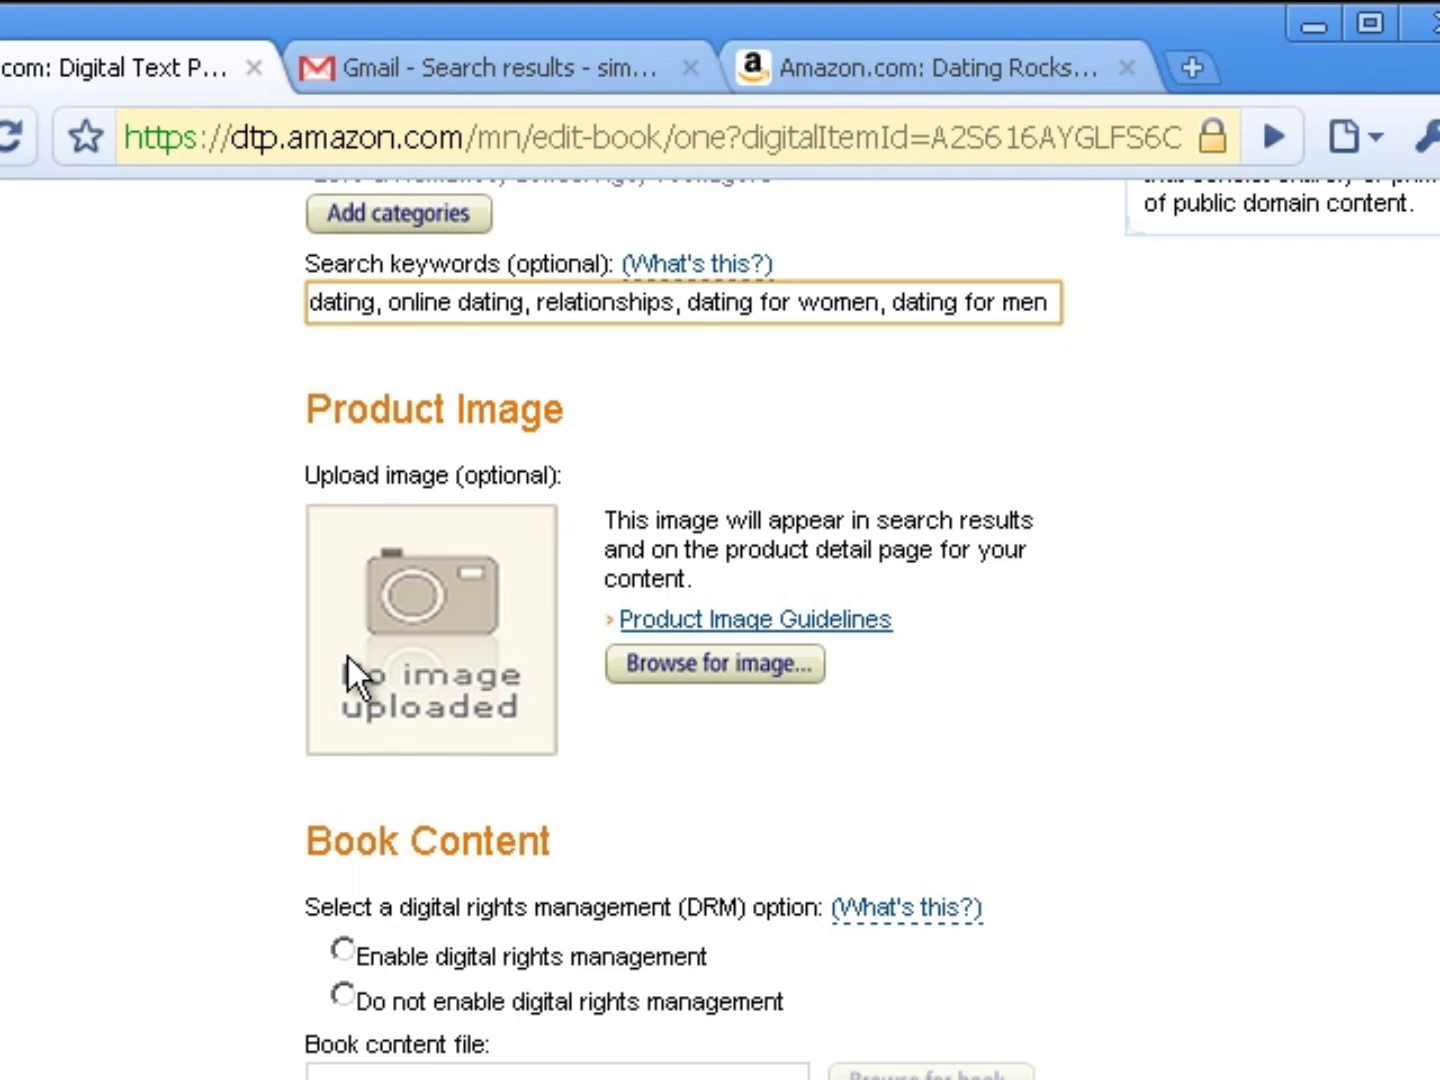
- Open bigstockphoto.com separately to view the stock photo site as a cover image source, and return to the book form
key("ctrl+t")
type("bi")
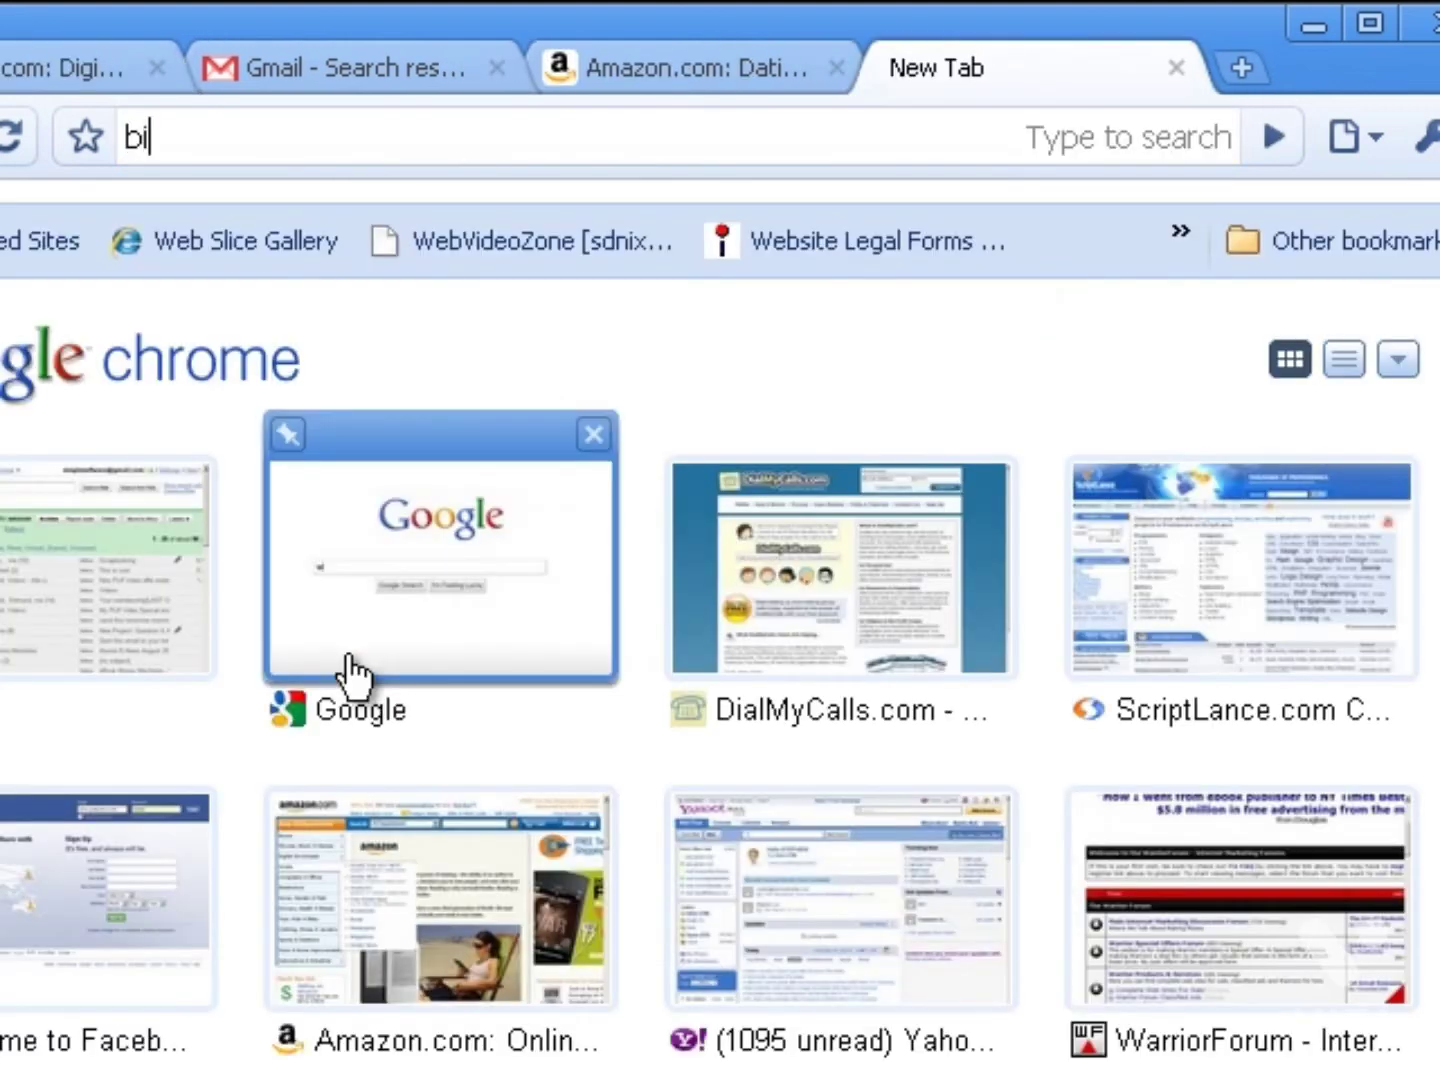
type("gstockphoto.com")
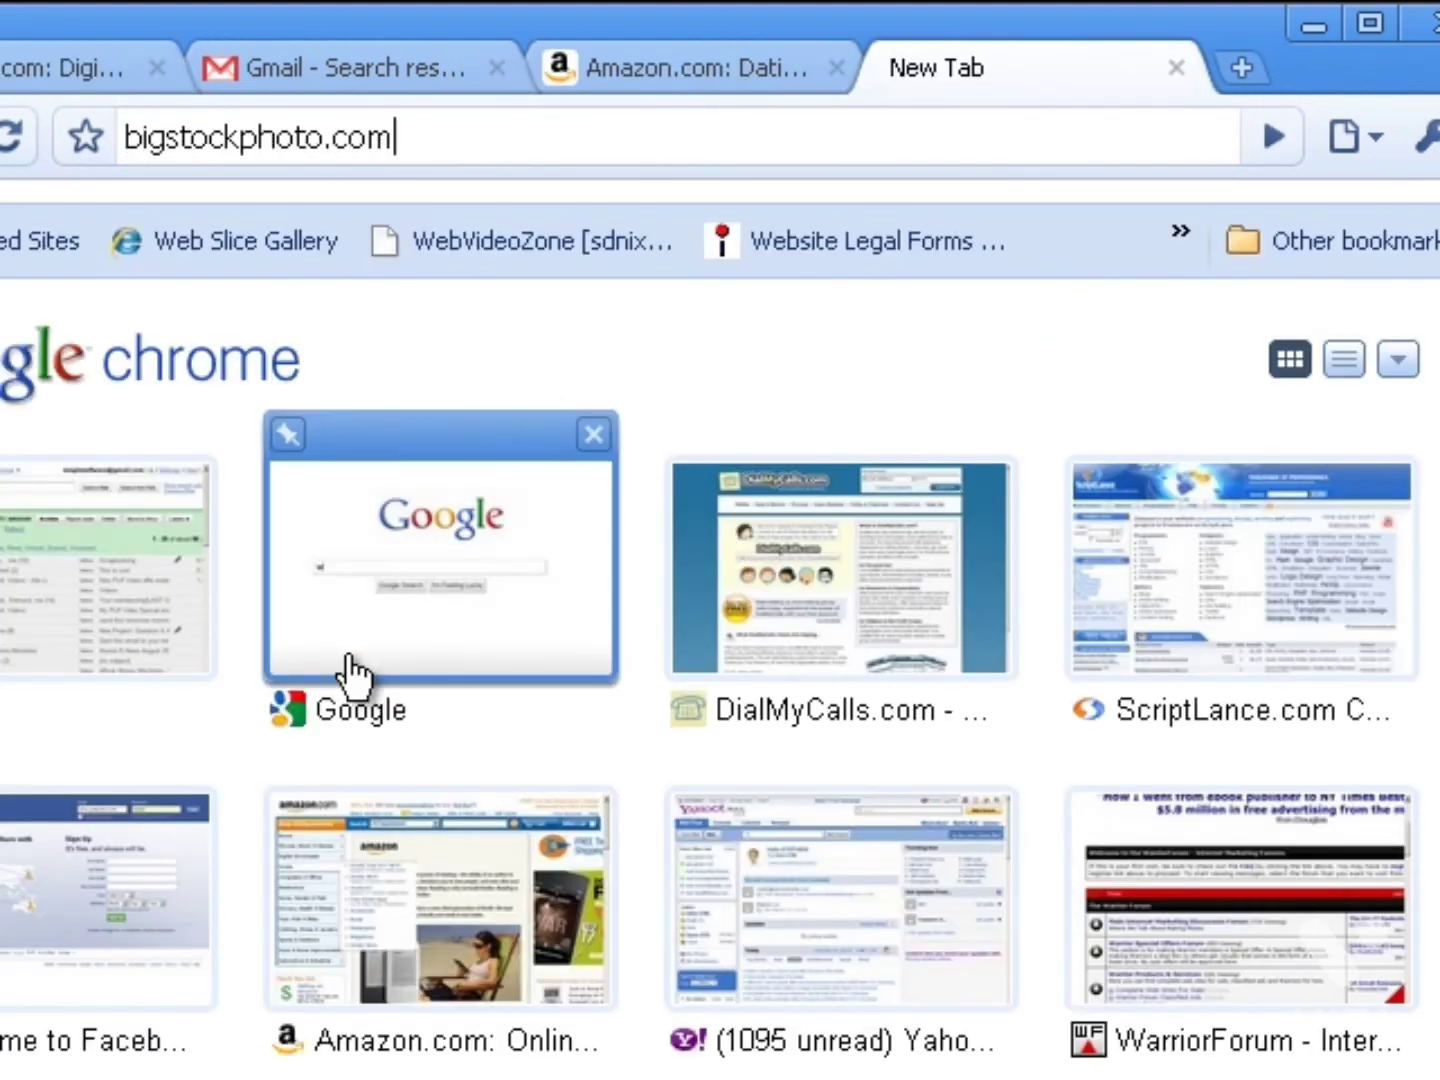
key("Return")
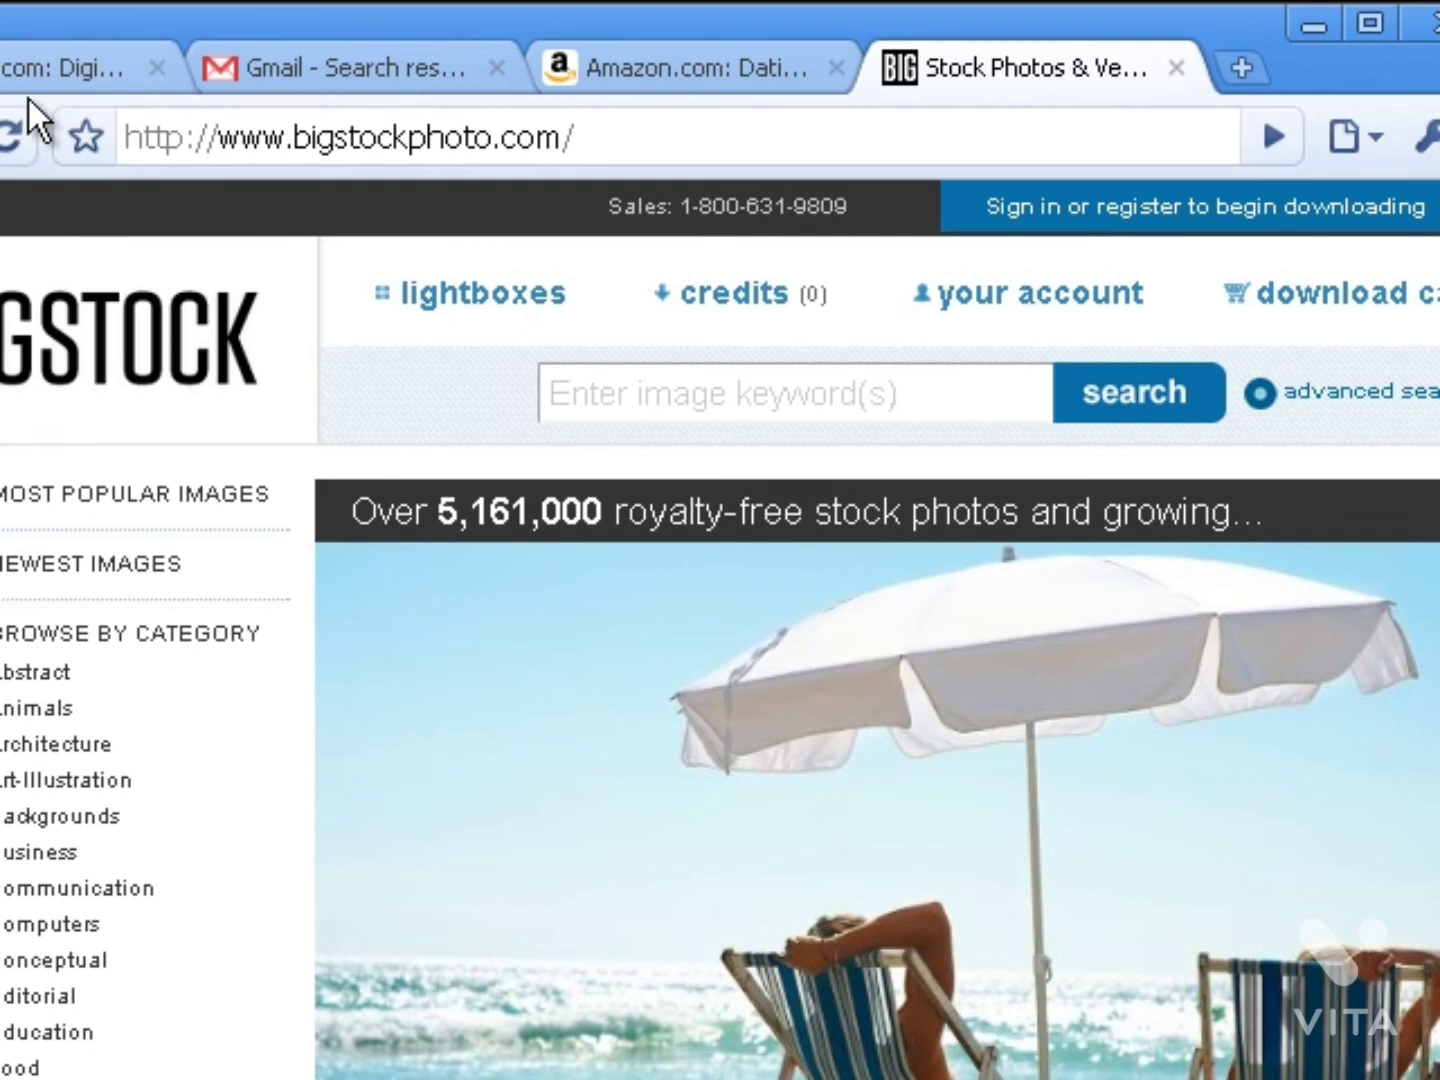
left_click(44, 69)
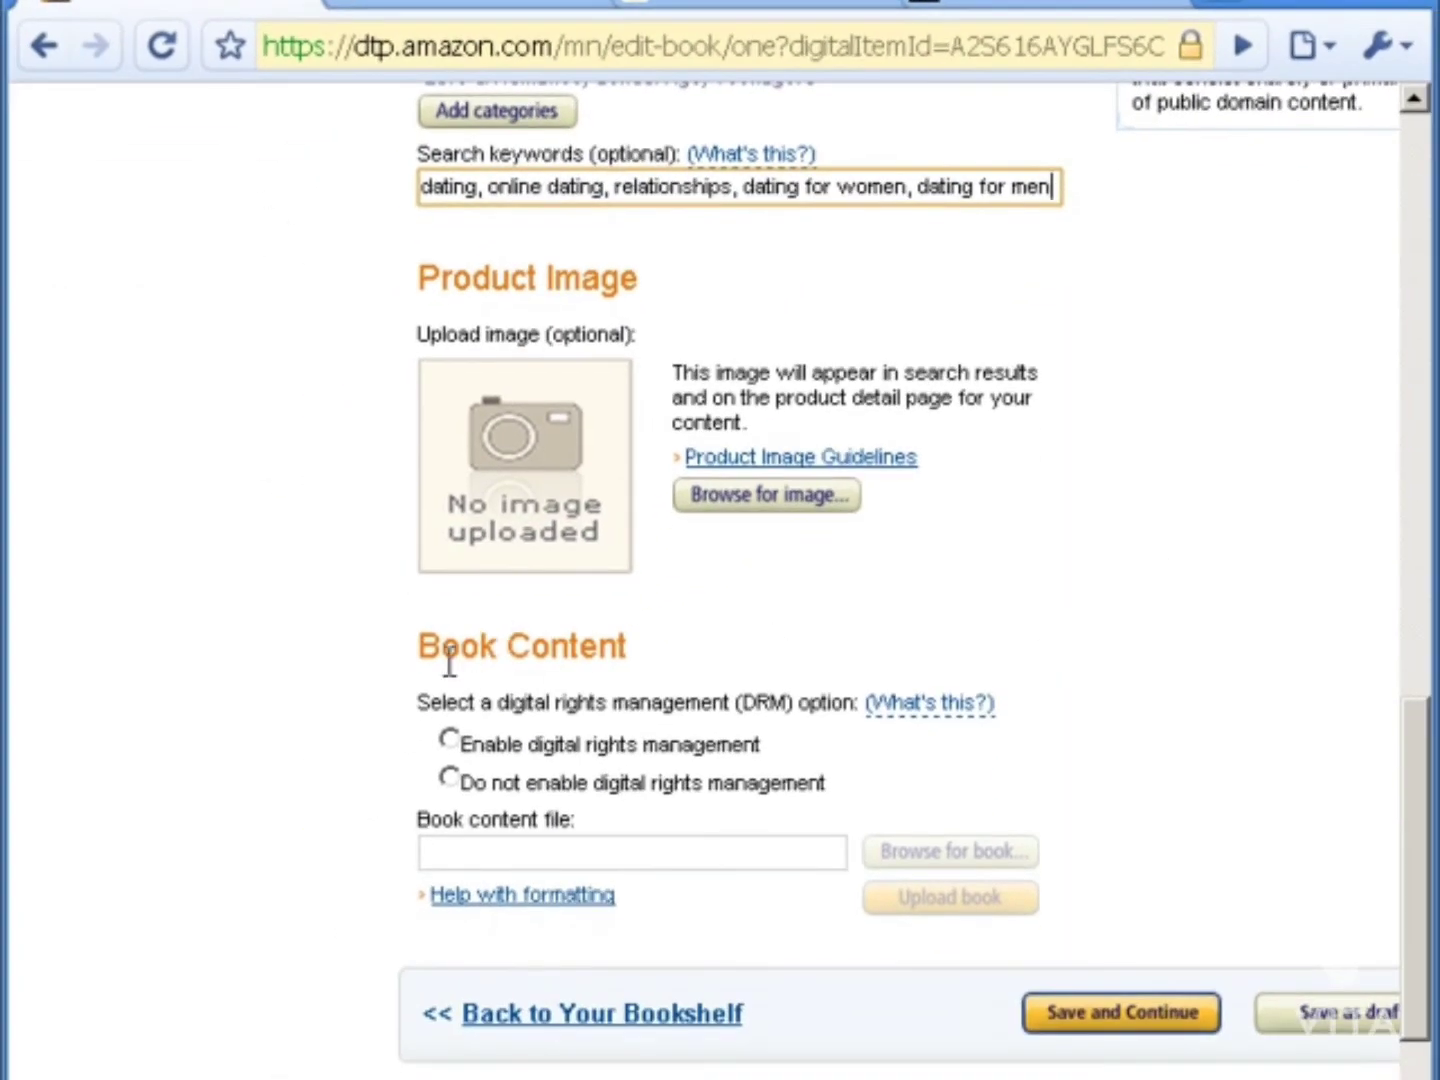
- Choose to enable digital rights management for the book content
scroll(449, 661, "down", 2)
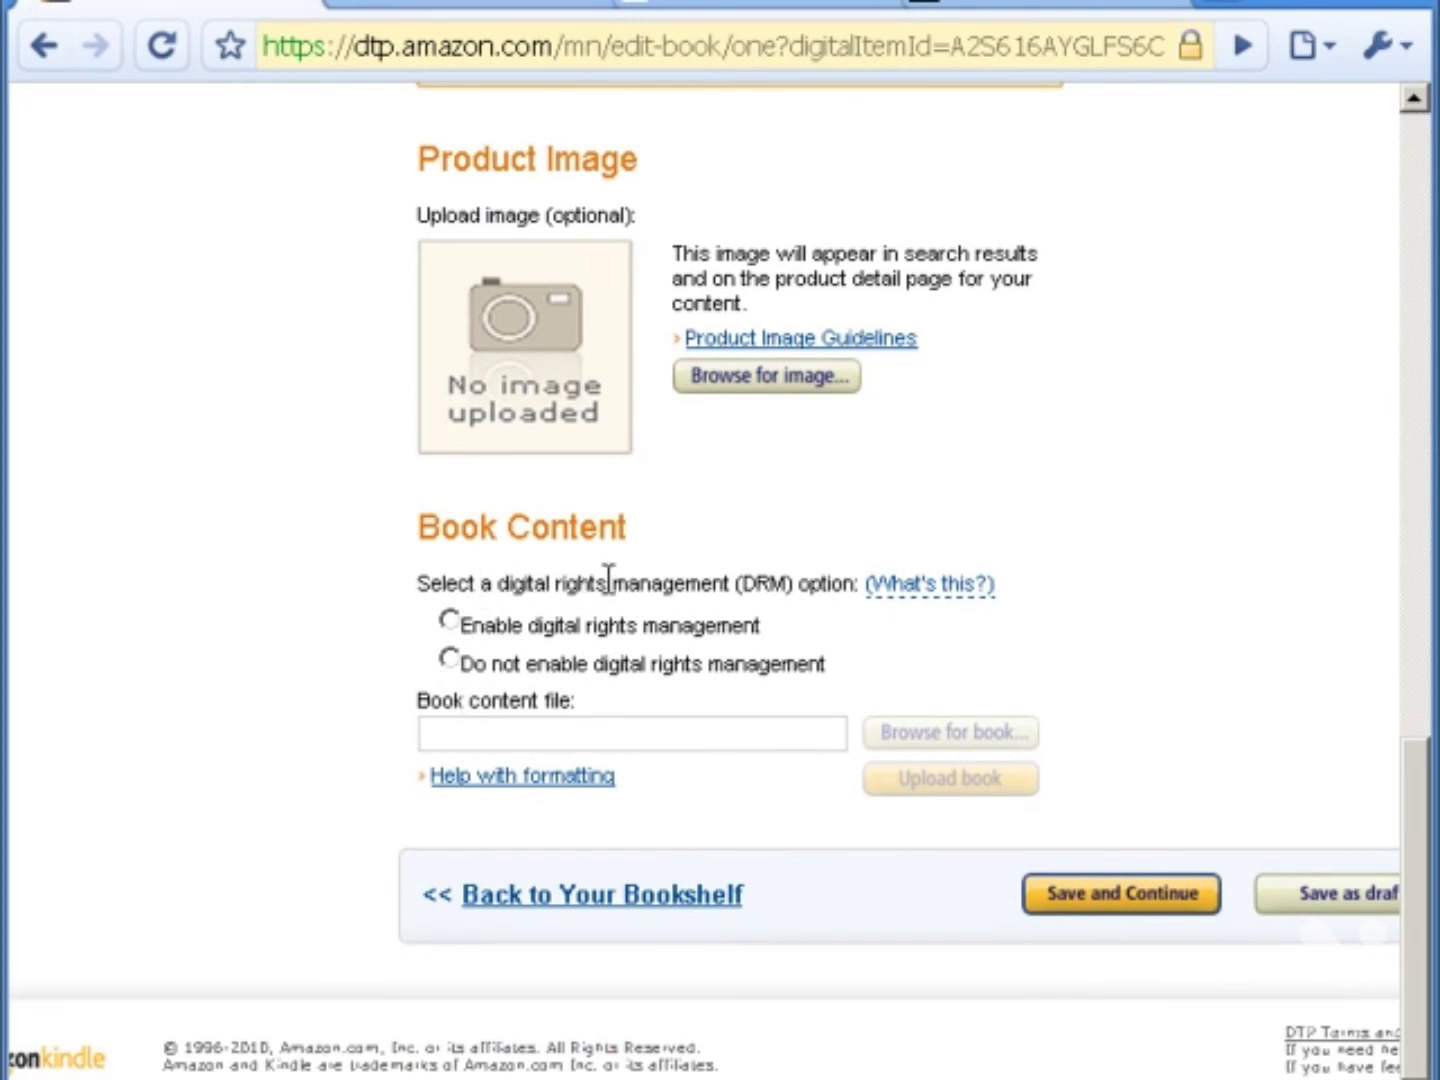
left_click(452, 621)
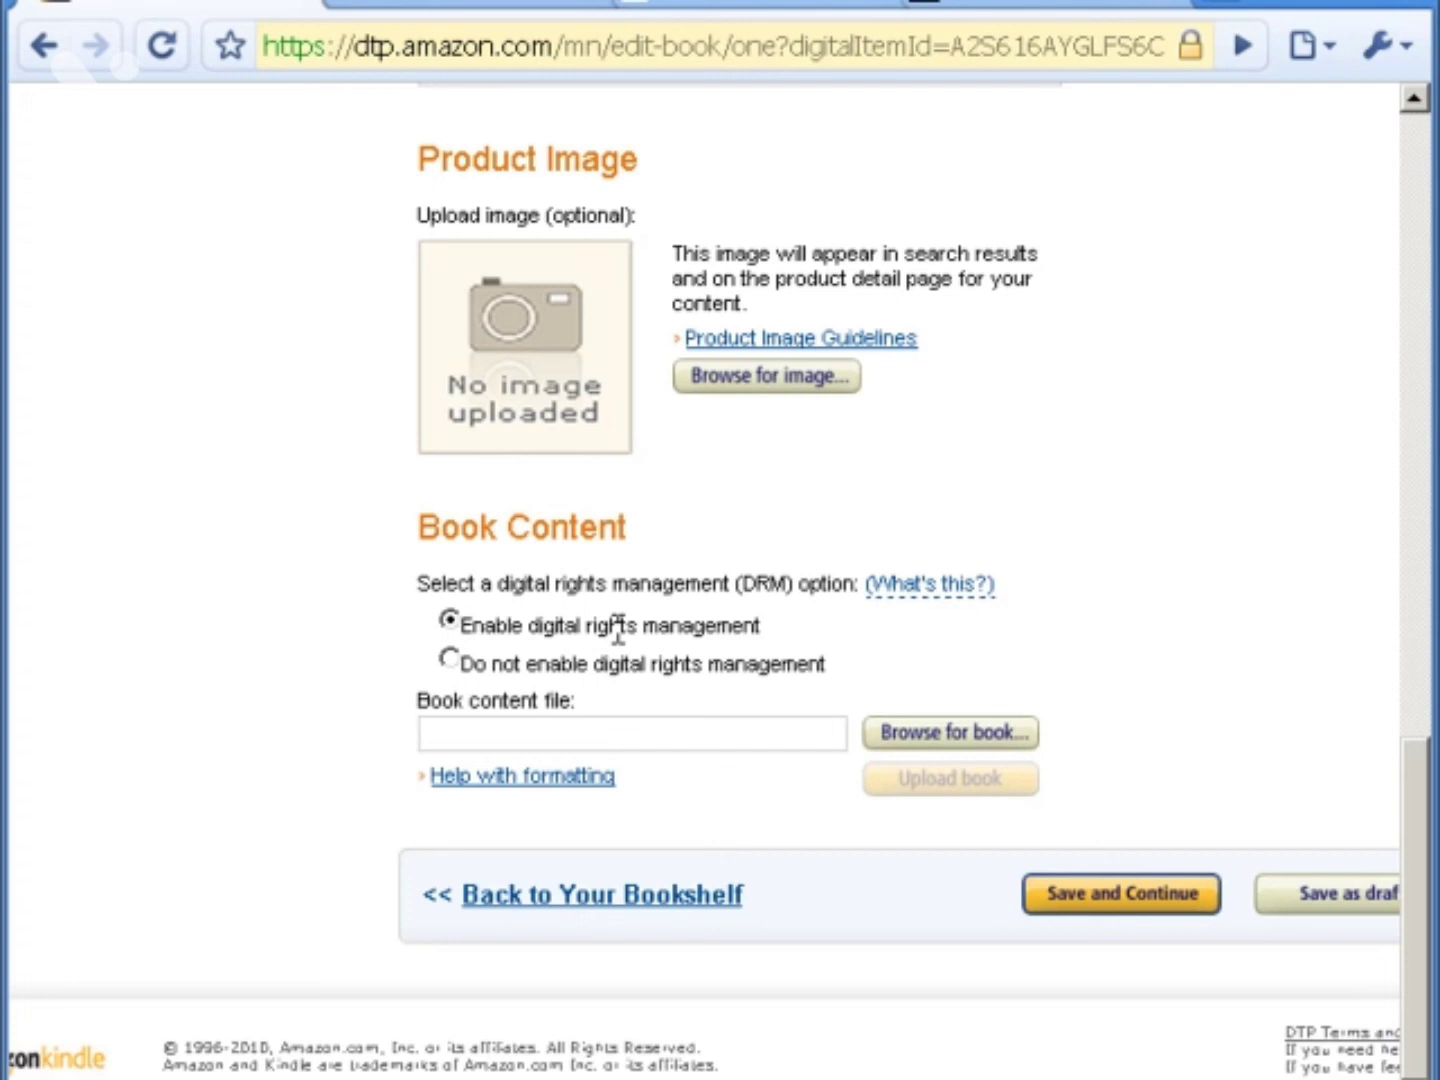
left_click(457, 659)
left_click(448, 617)
- Choose OnlineDatingTips.htm from the EMM-Powerpoint folder as the book content file and upload it for Kindle conversion
left_click(934, 737)
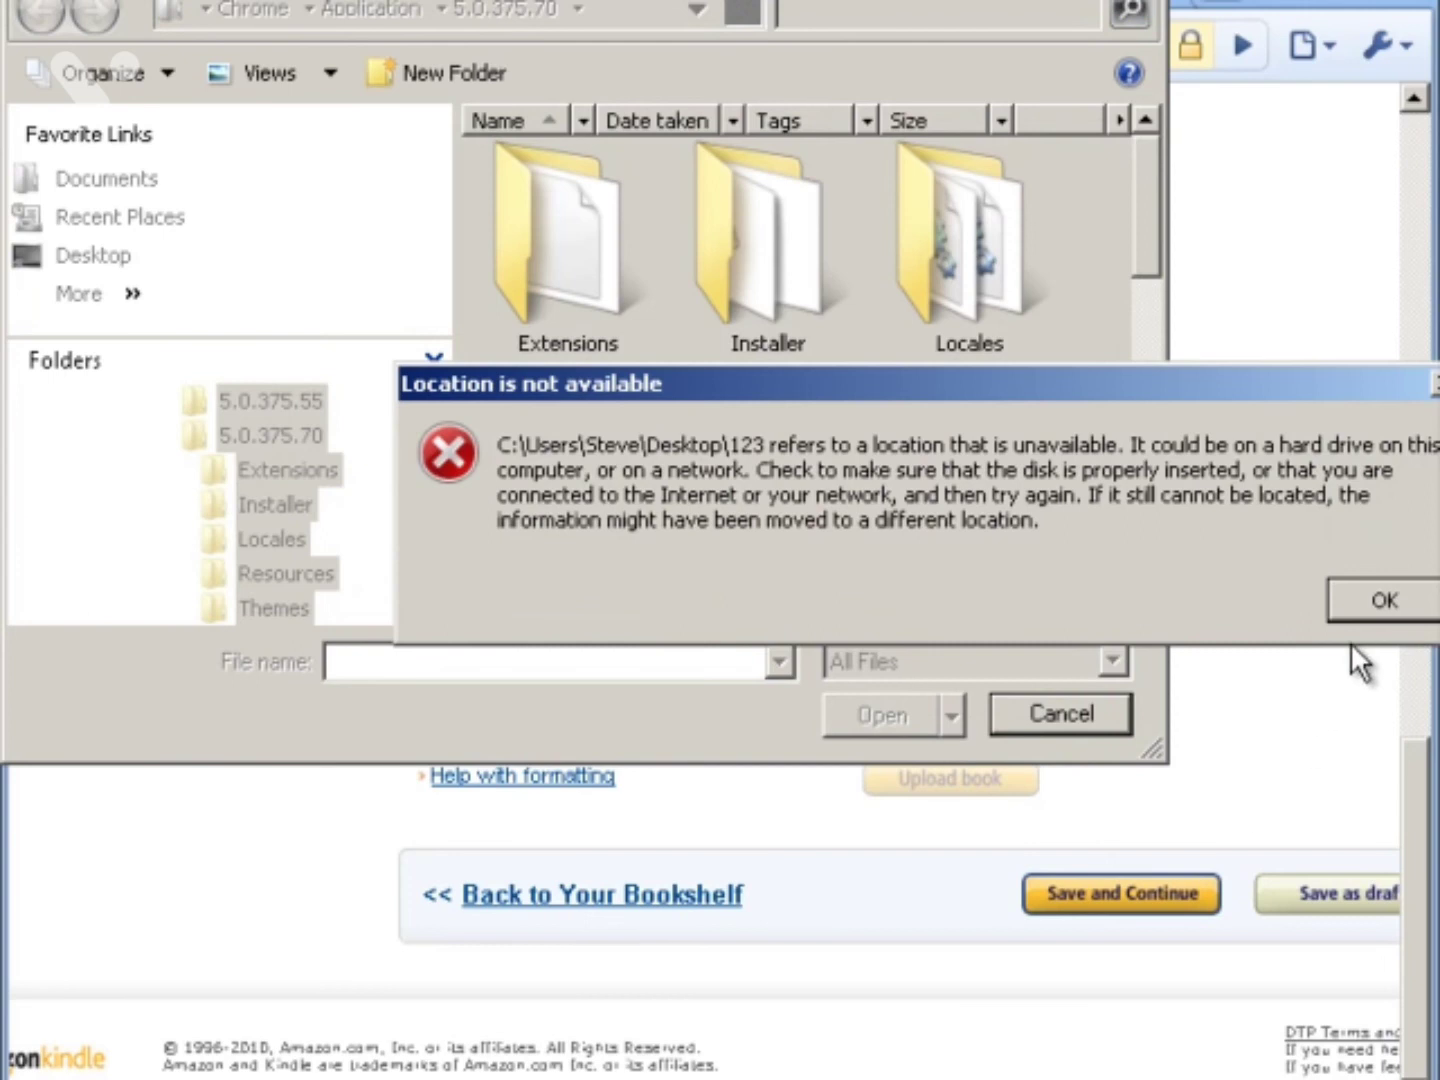
left_click(1387, 598)
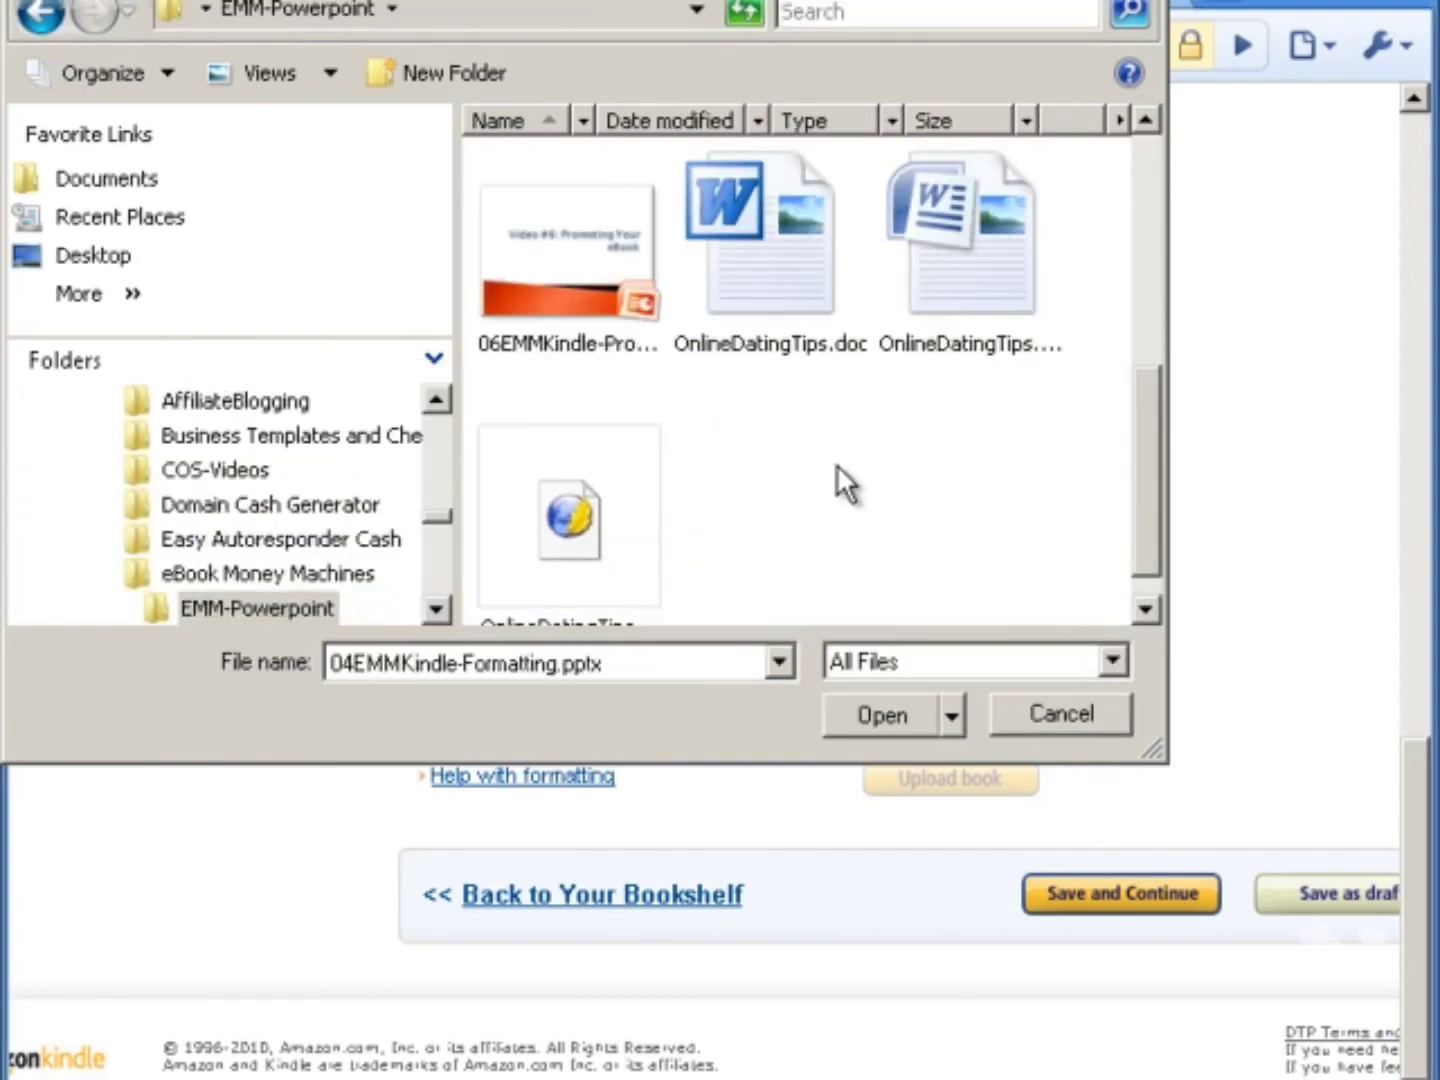
left_click(622, 541)
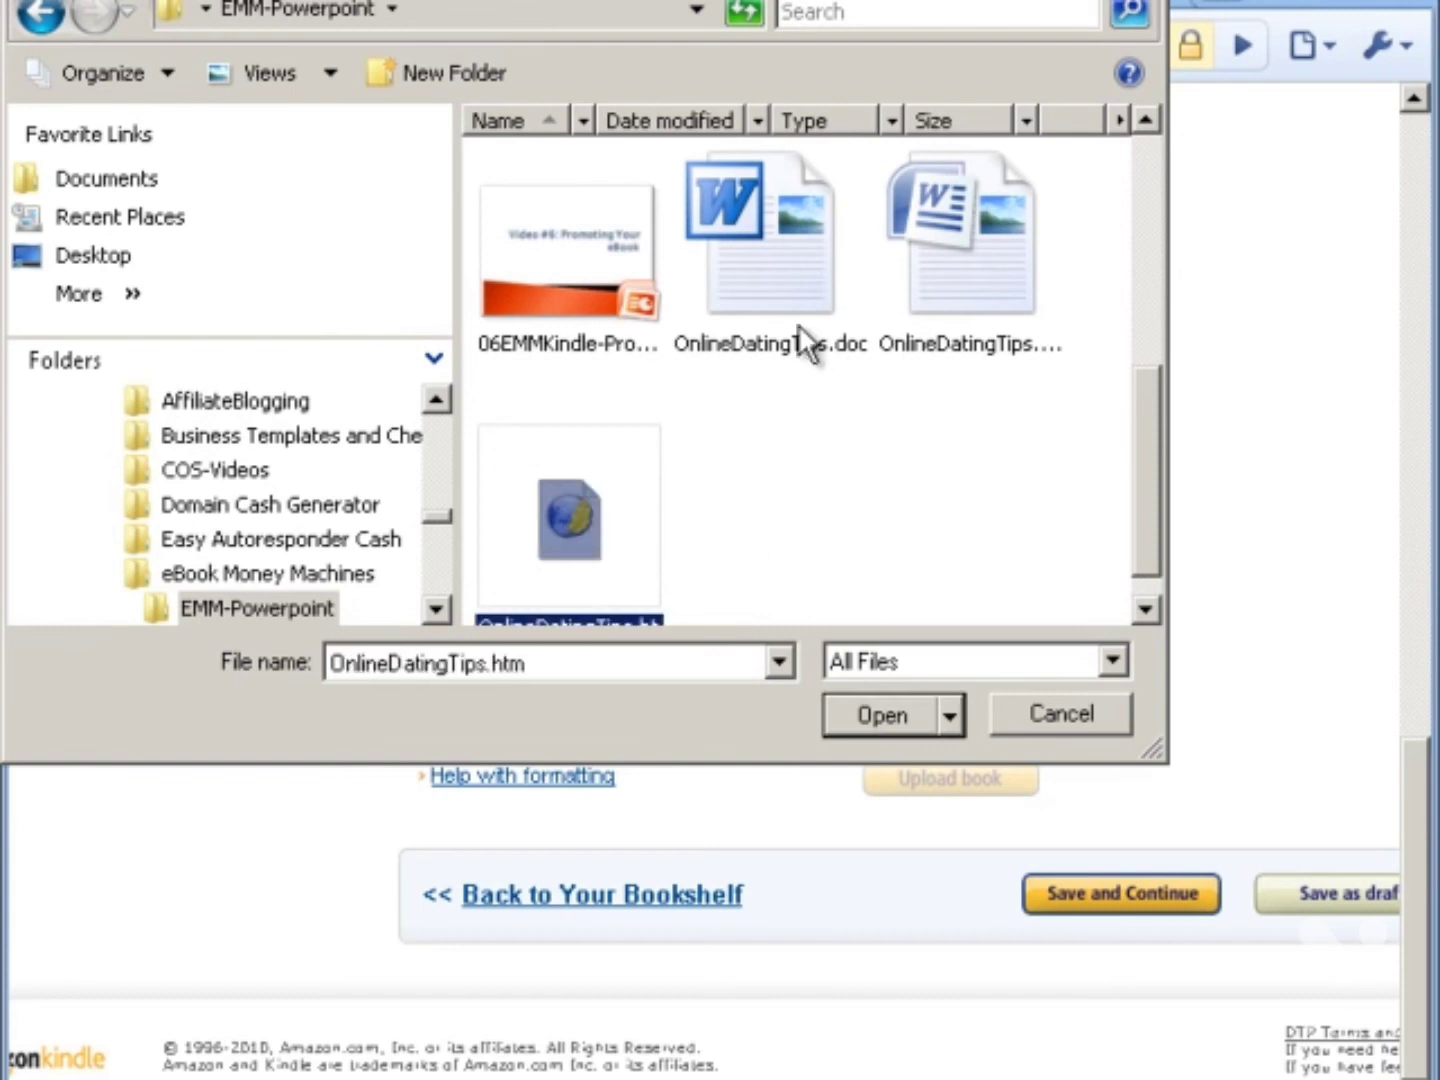
left_click(950, 276)
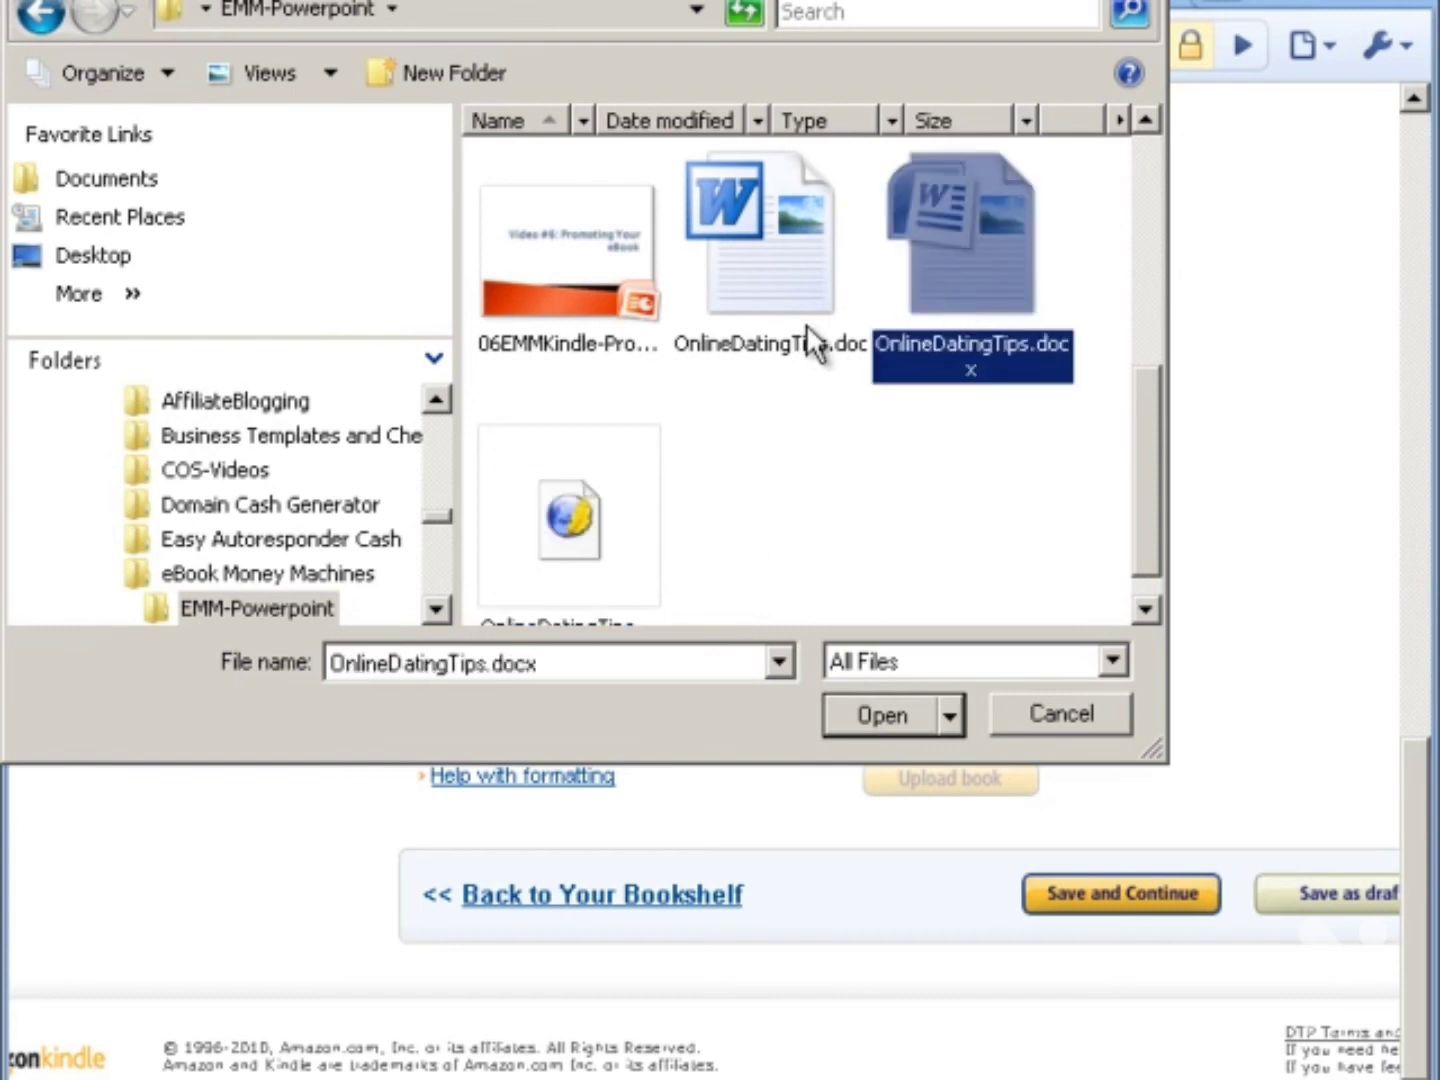
left_click(598, 552)
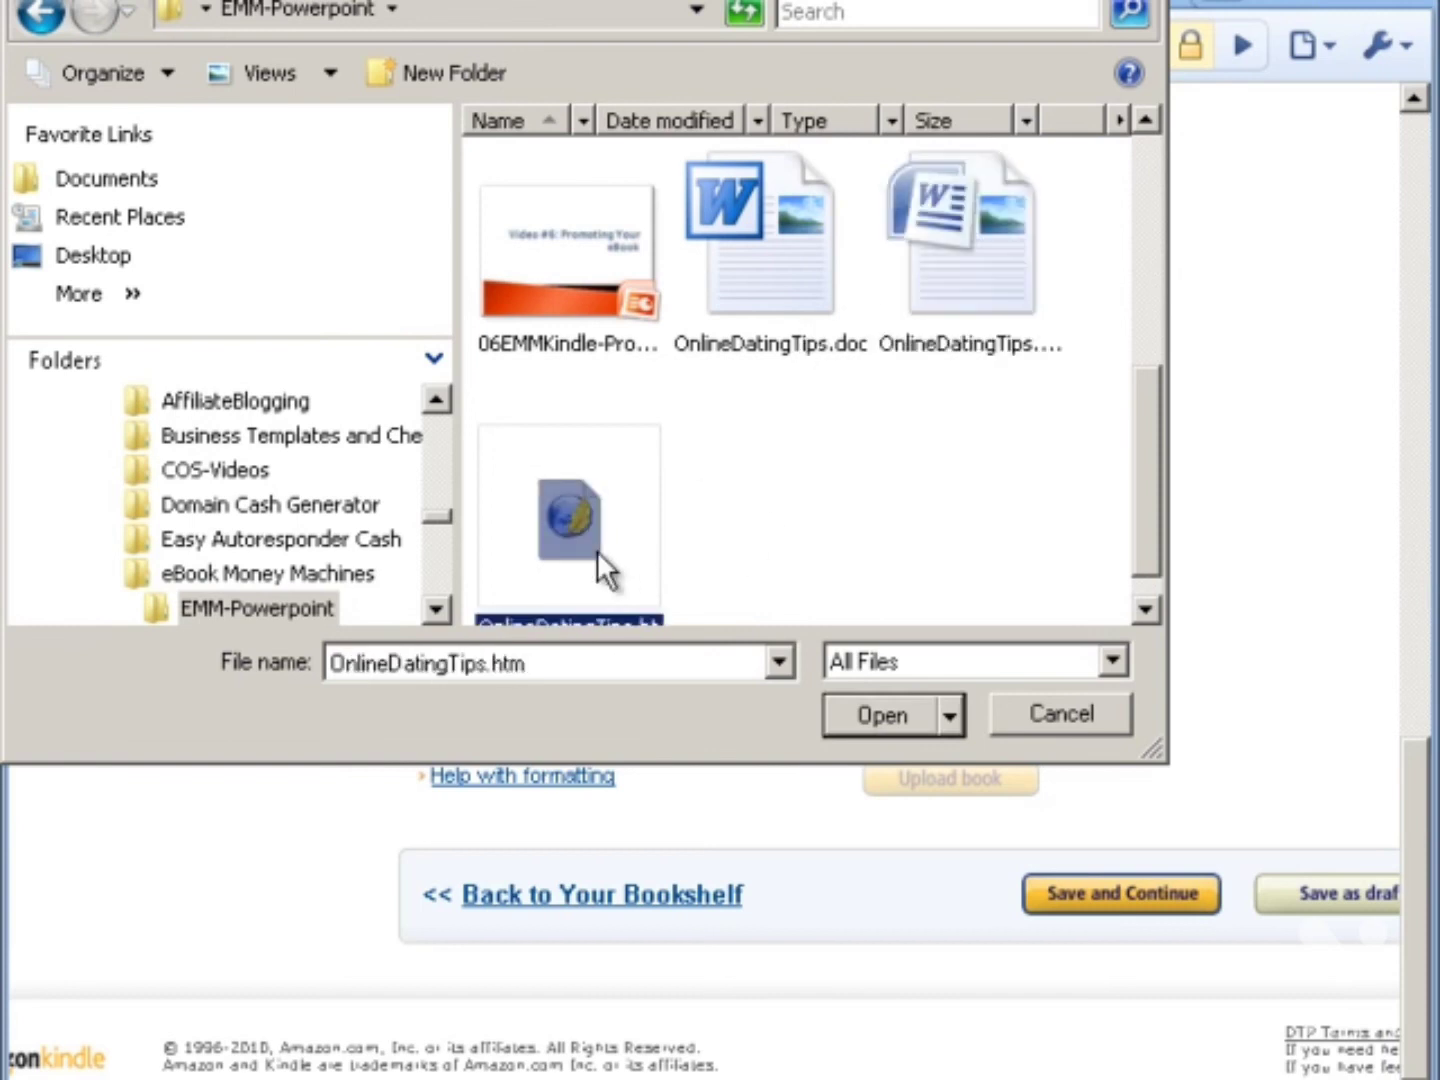
left_click(873, 717)
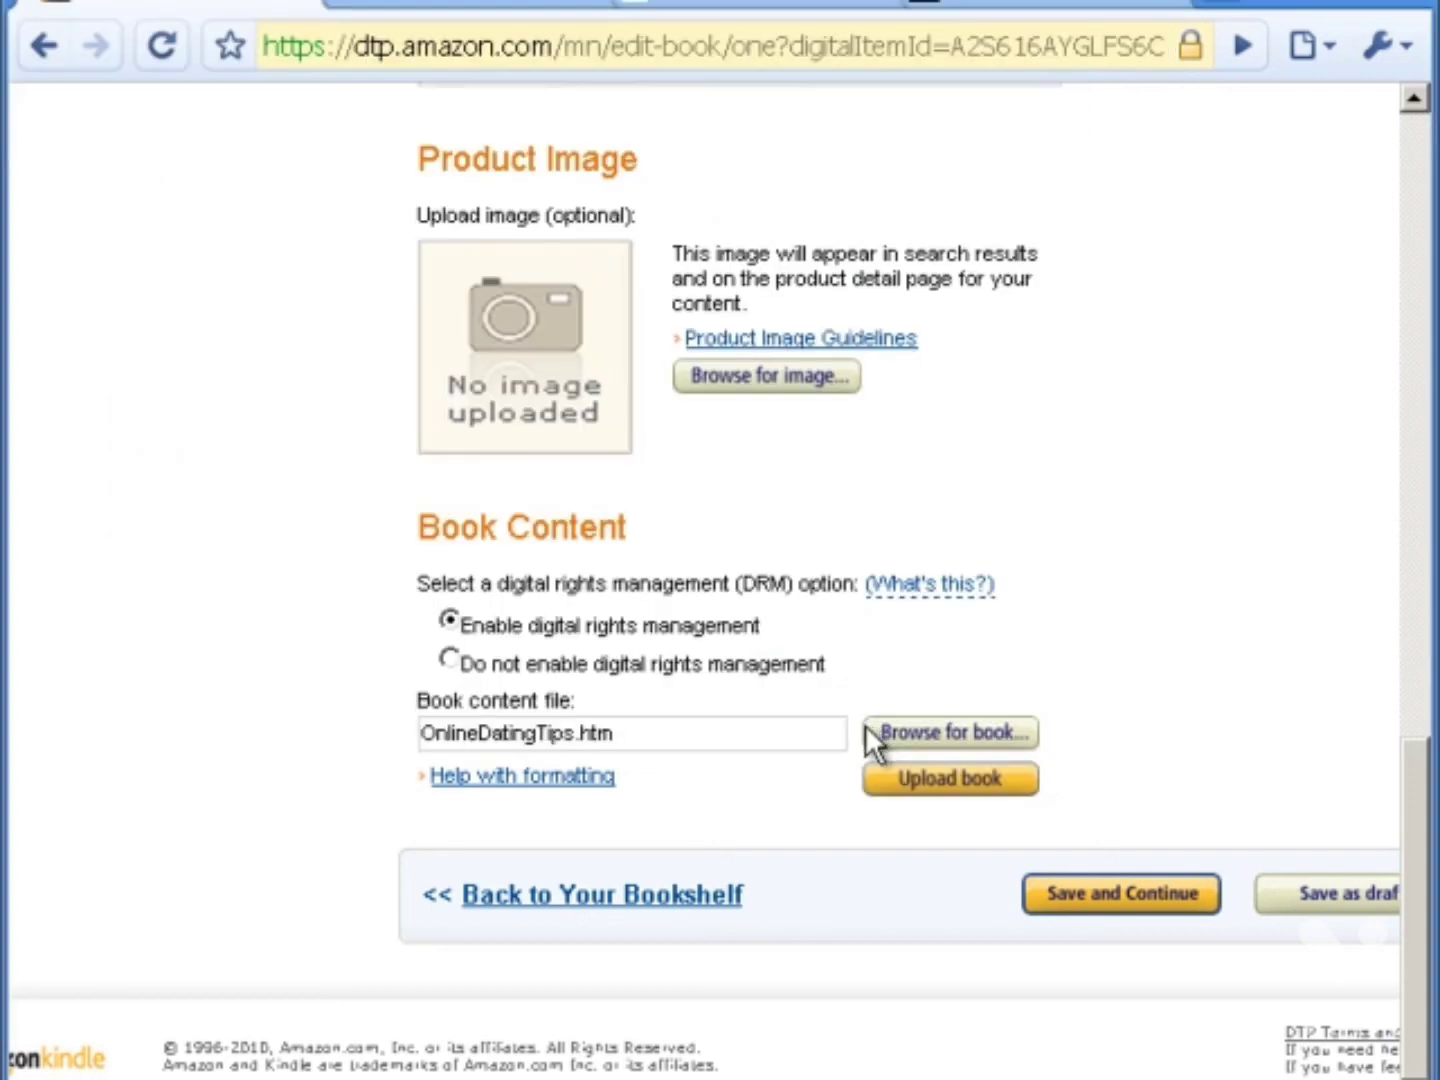
left_click(918, 799)
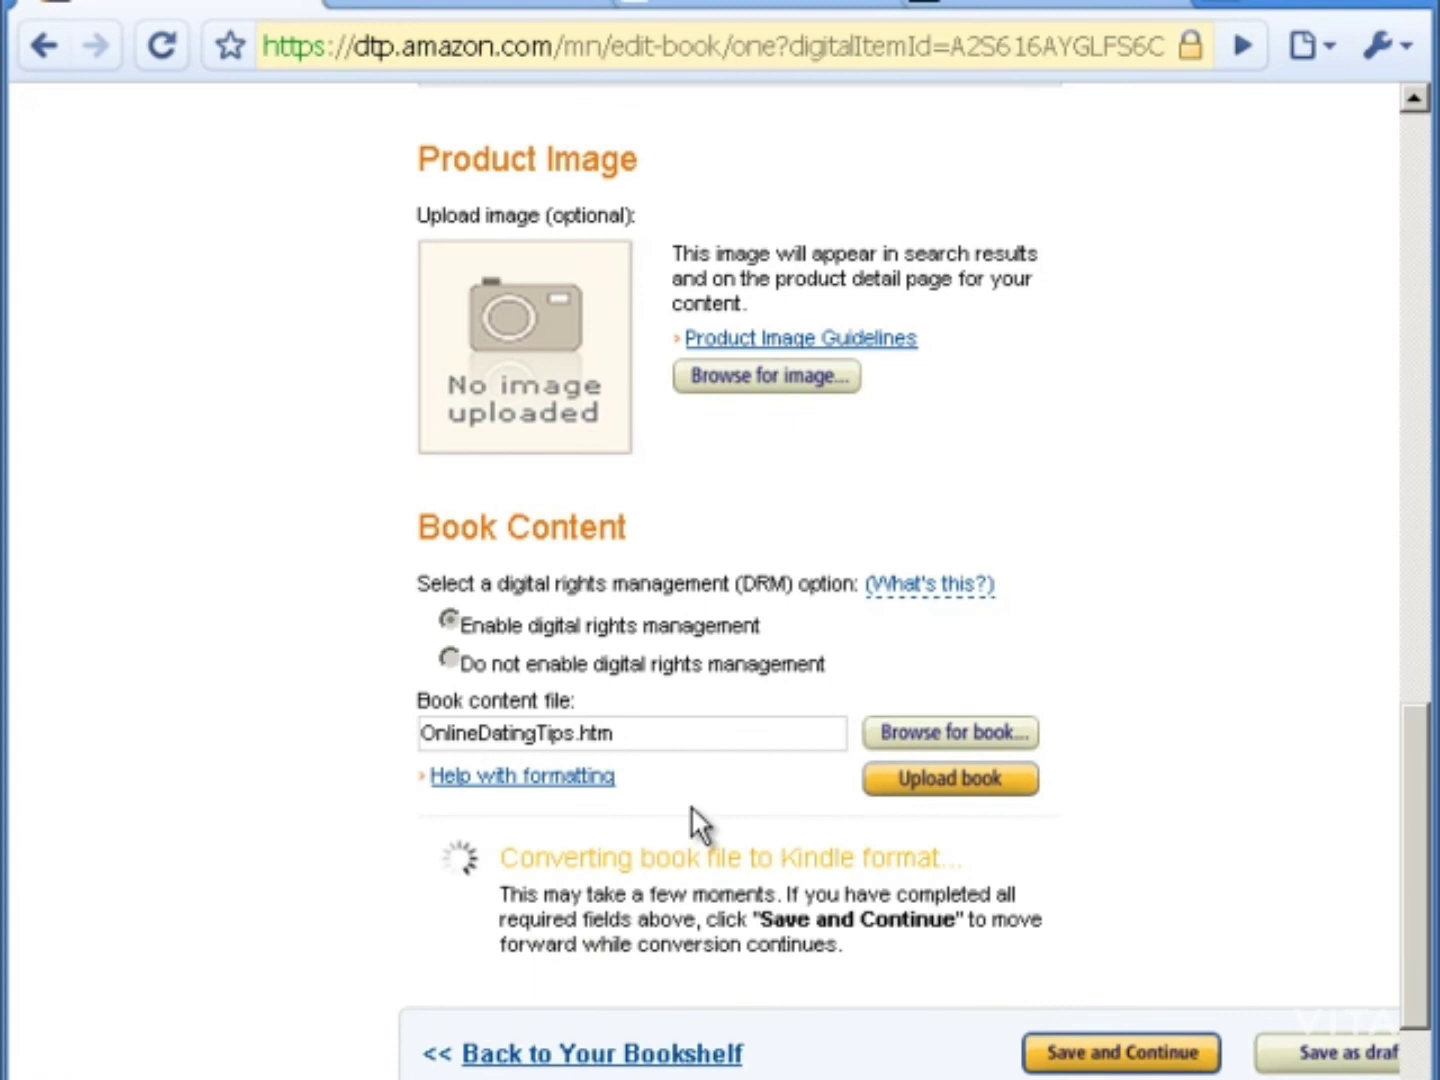
- Open the preview of the converted book and look over its opening page
scroll(829, 736, "down", 2)
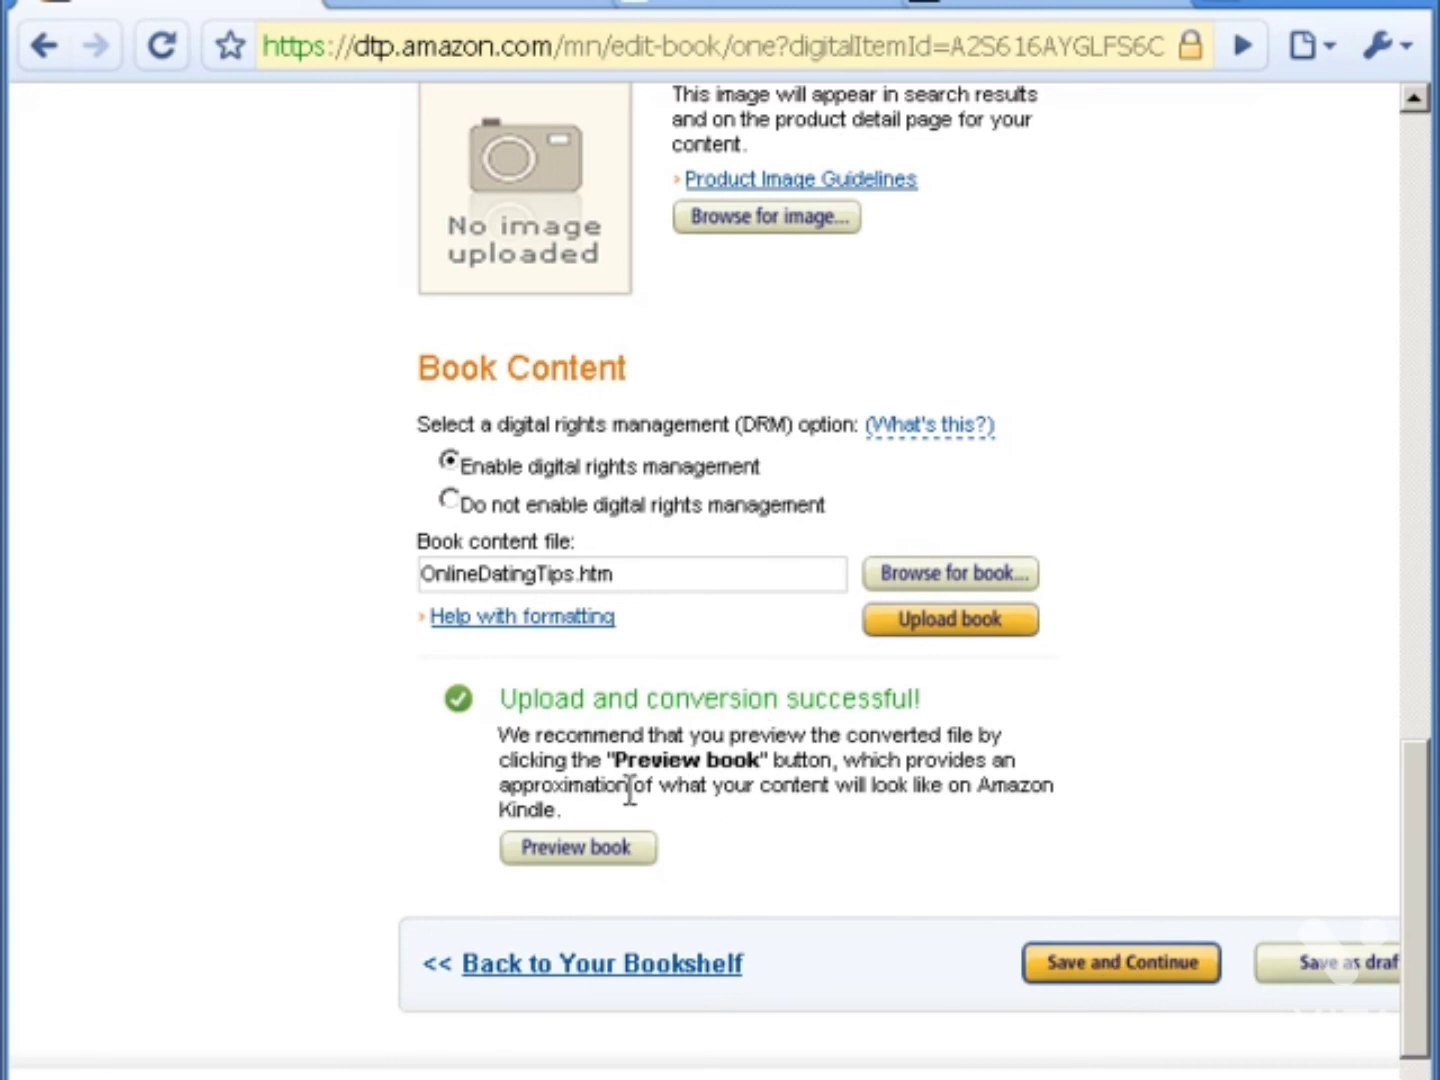
left_click(607, 850)
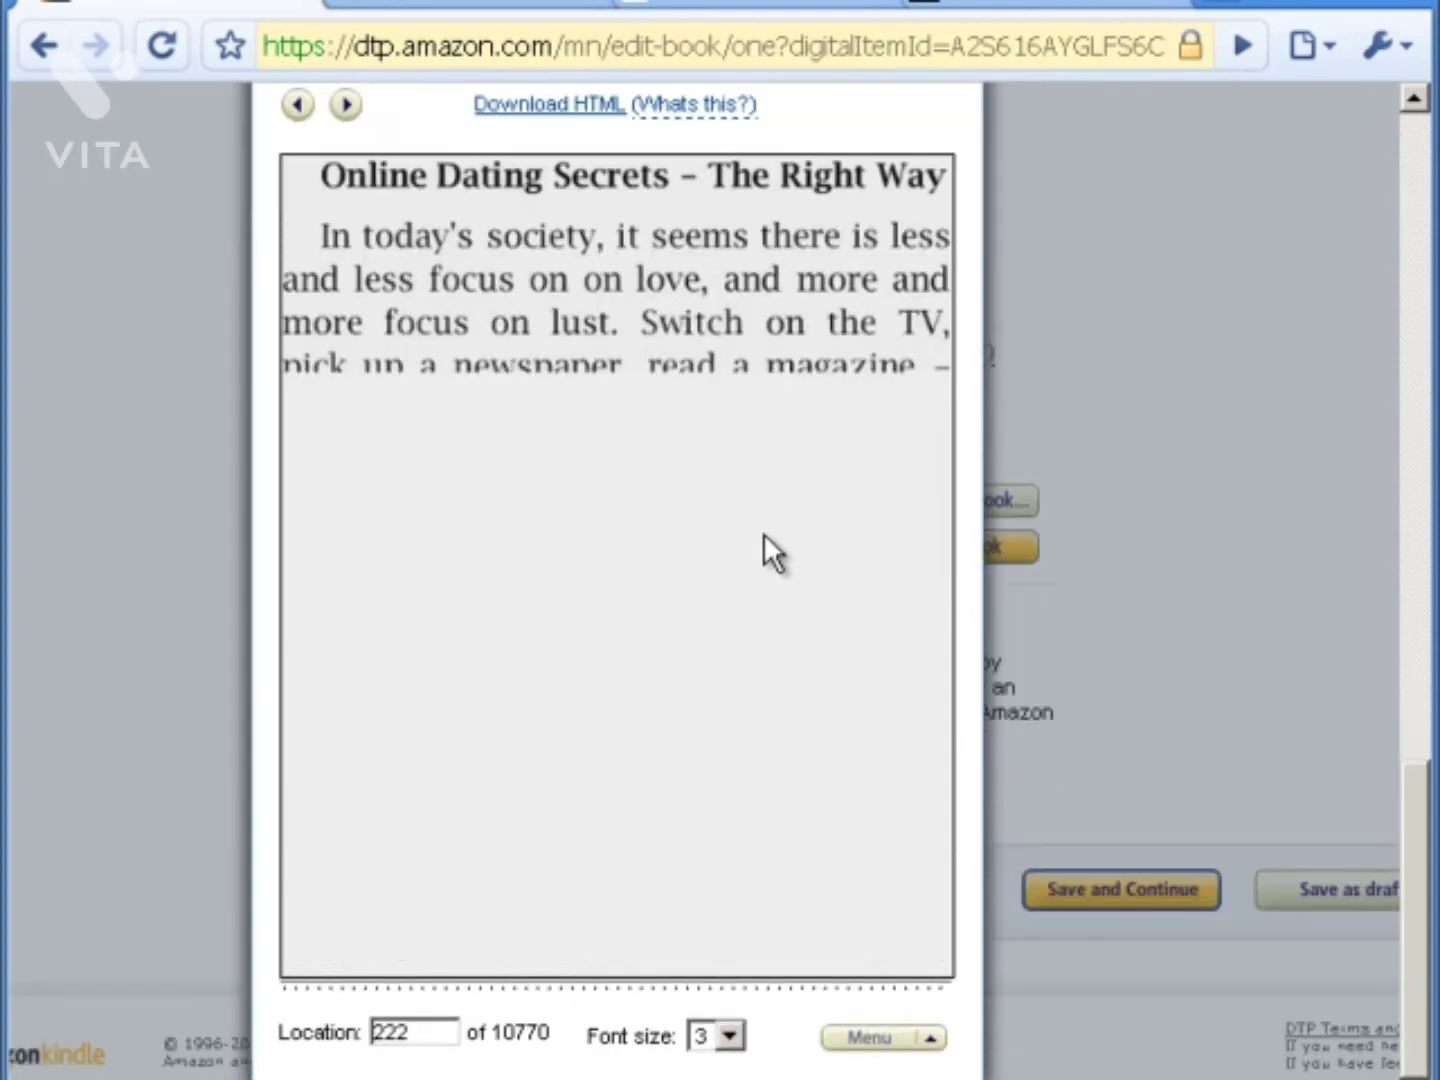
scroll(763, 532, "down", 1)
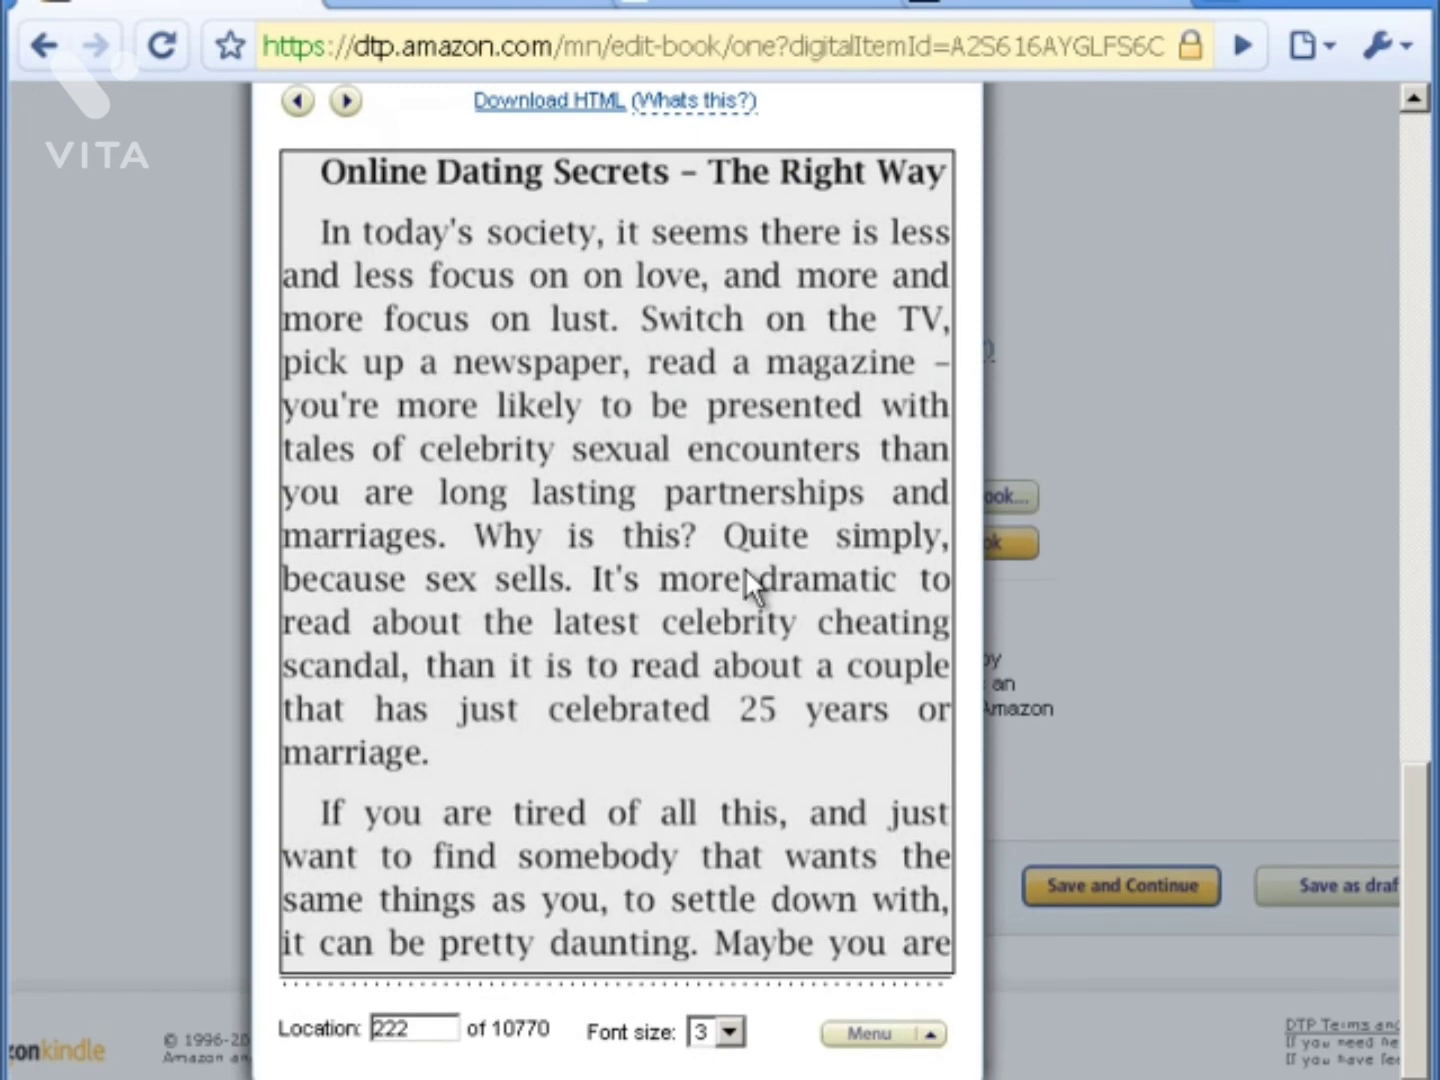
left_click_drag(745, 568, 750, 836)
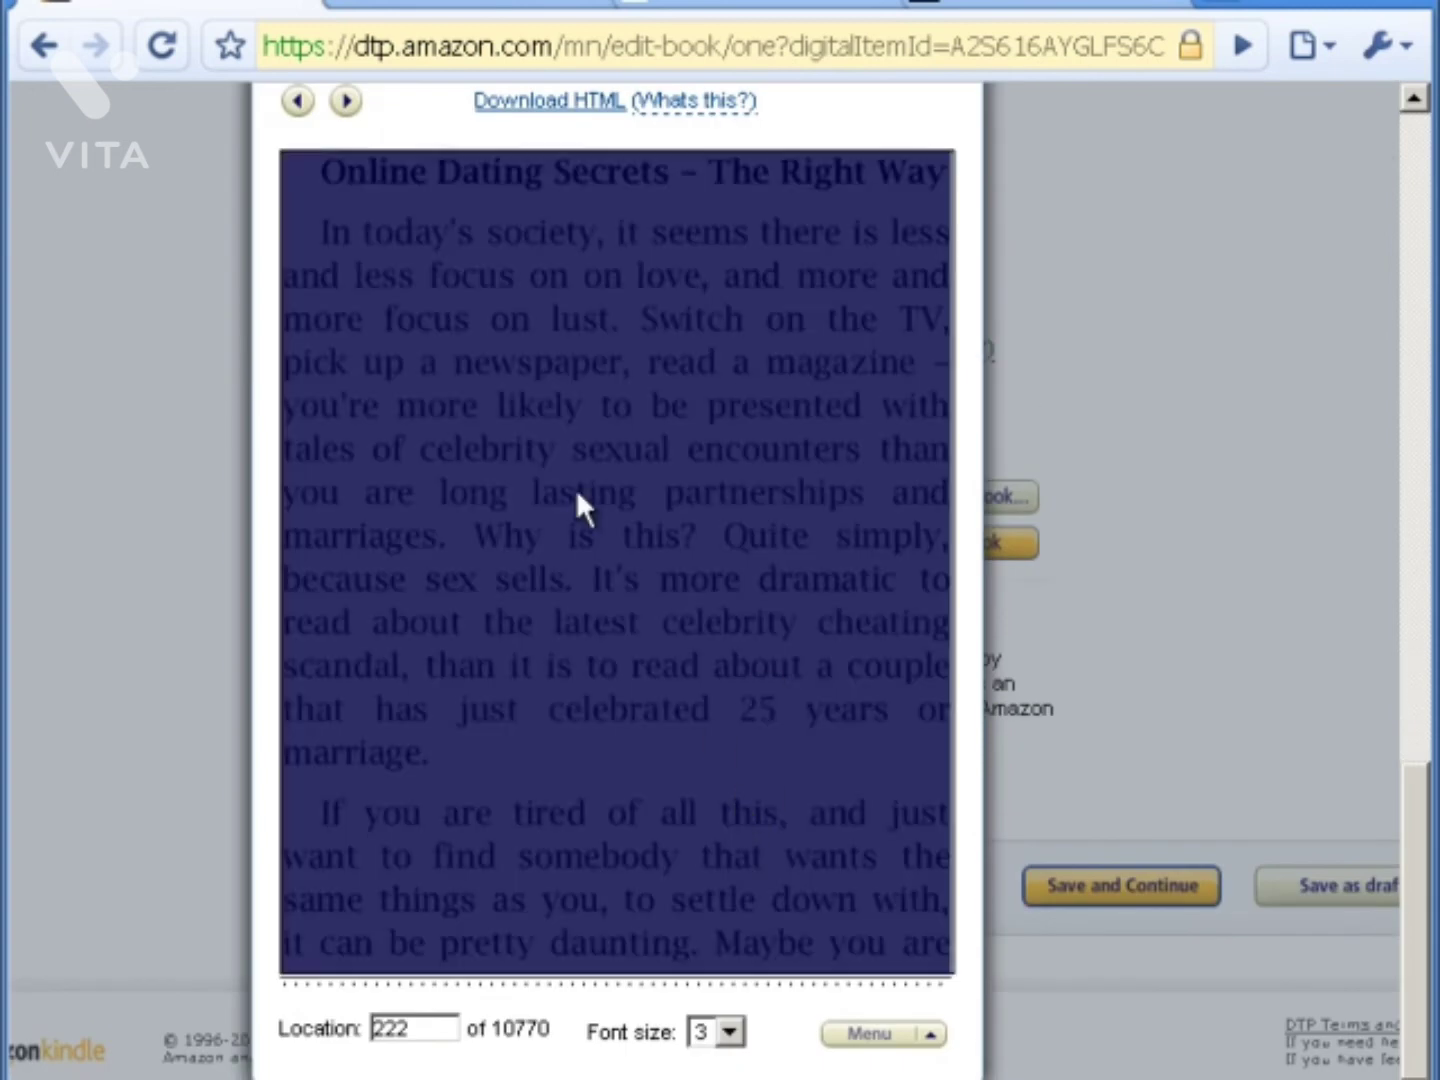
scroll(600, 343, "up", 2)
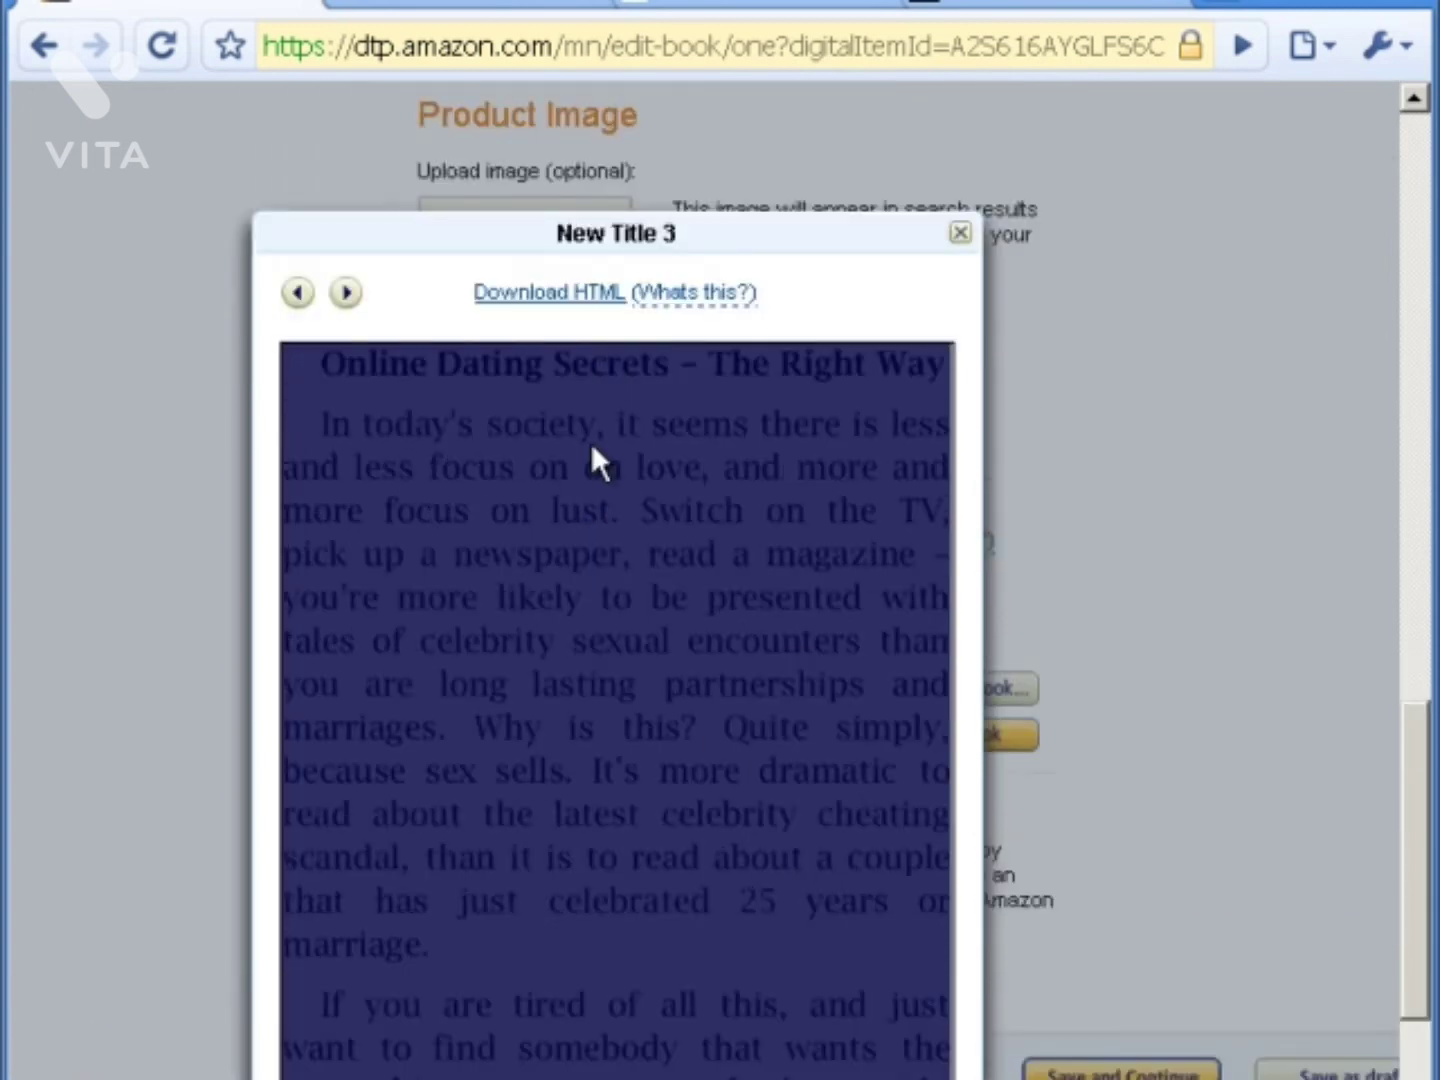
scroll(590, 443, "down", 2)
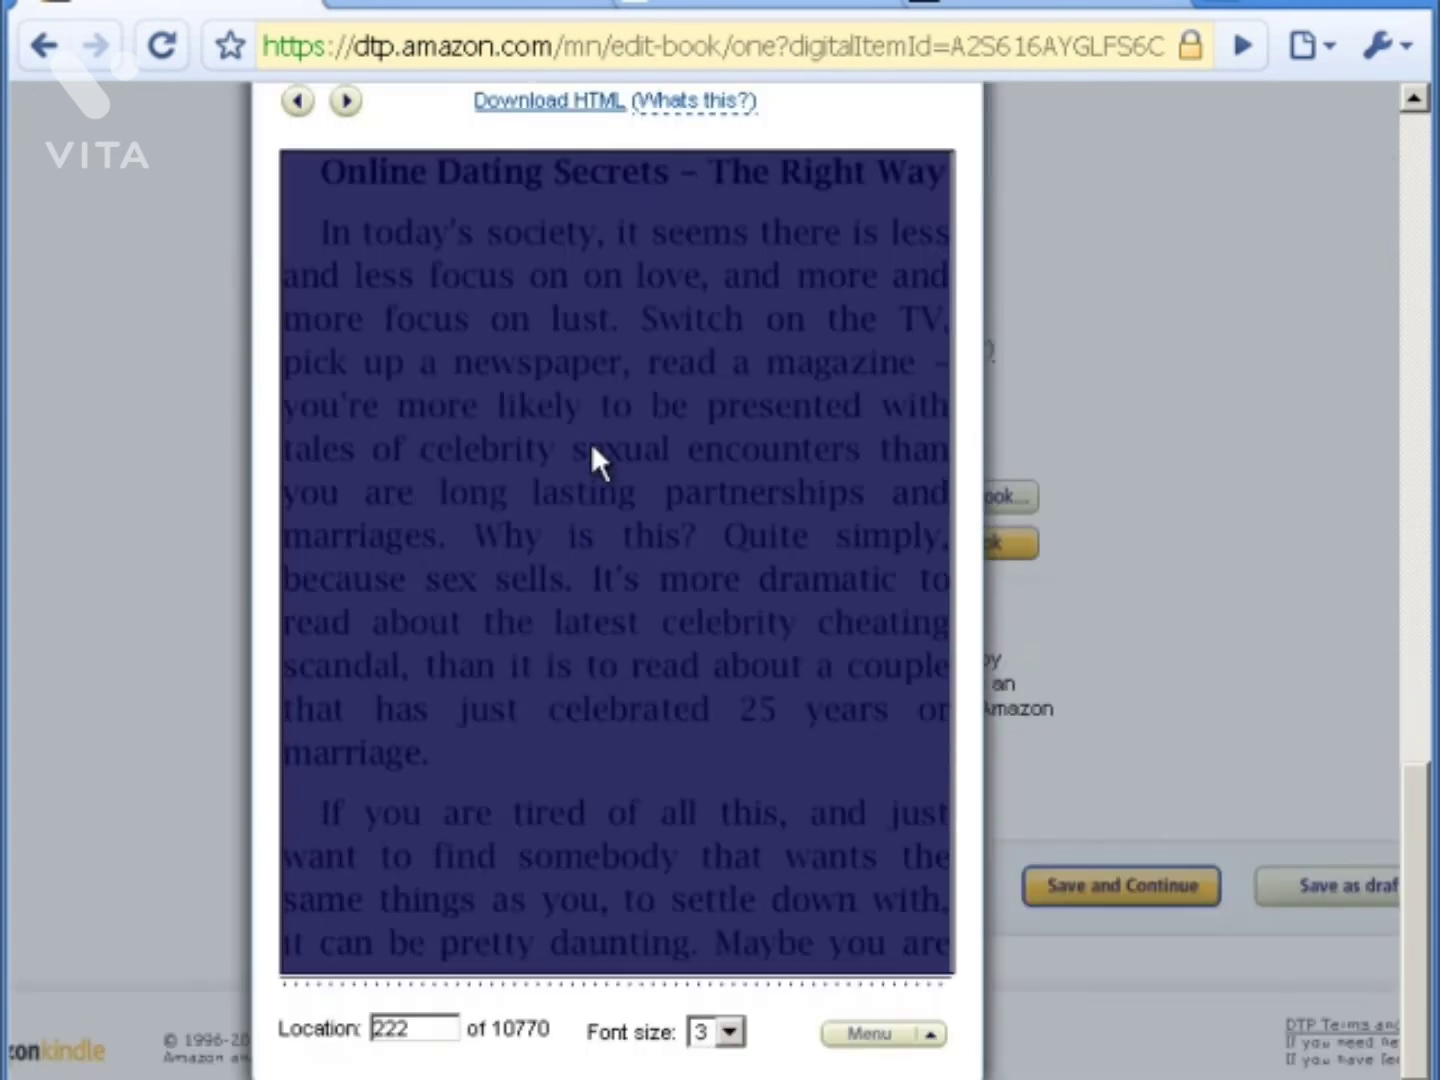
- Set the book preview's font size to 2, check the text and close the preview
left_click(733, 1036)
left_click(700, 1076)
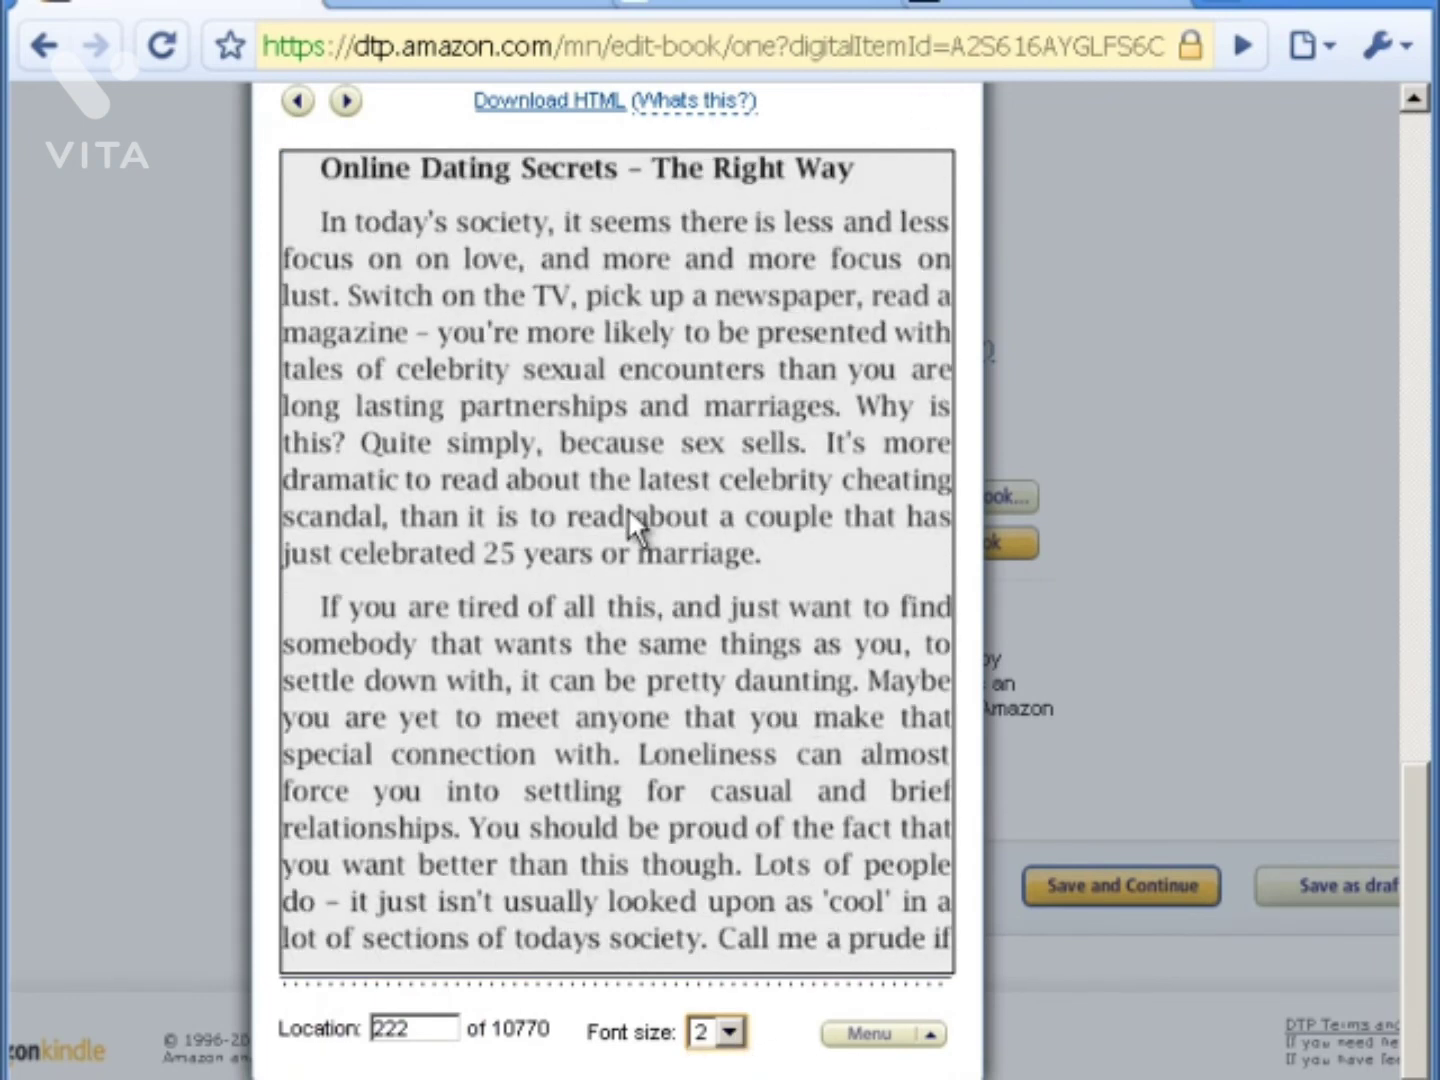
scroll(700, 420, "up", 2)
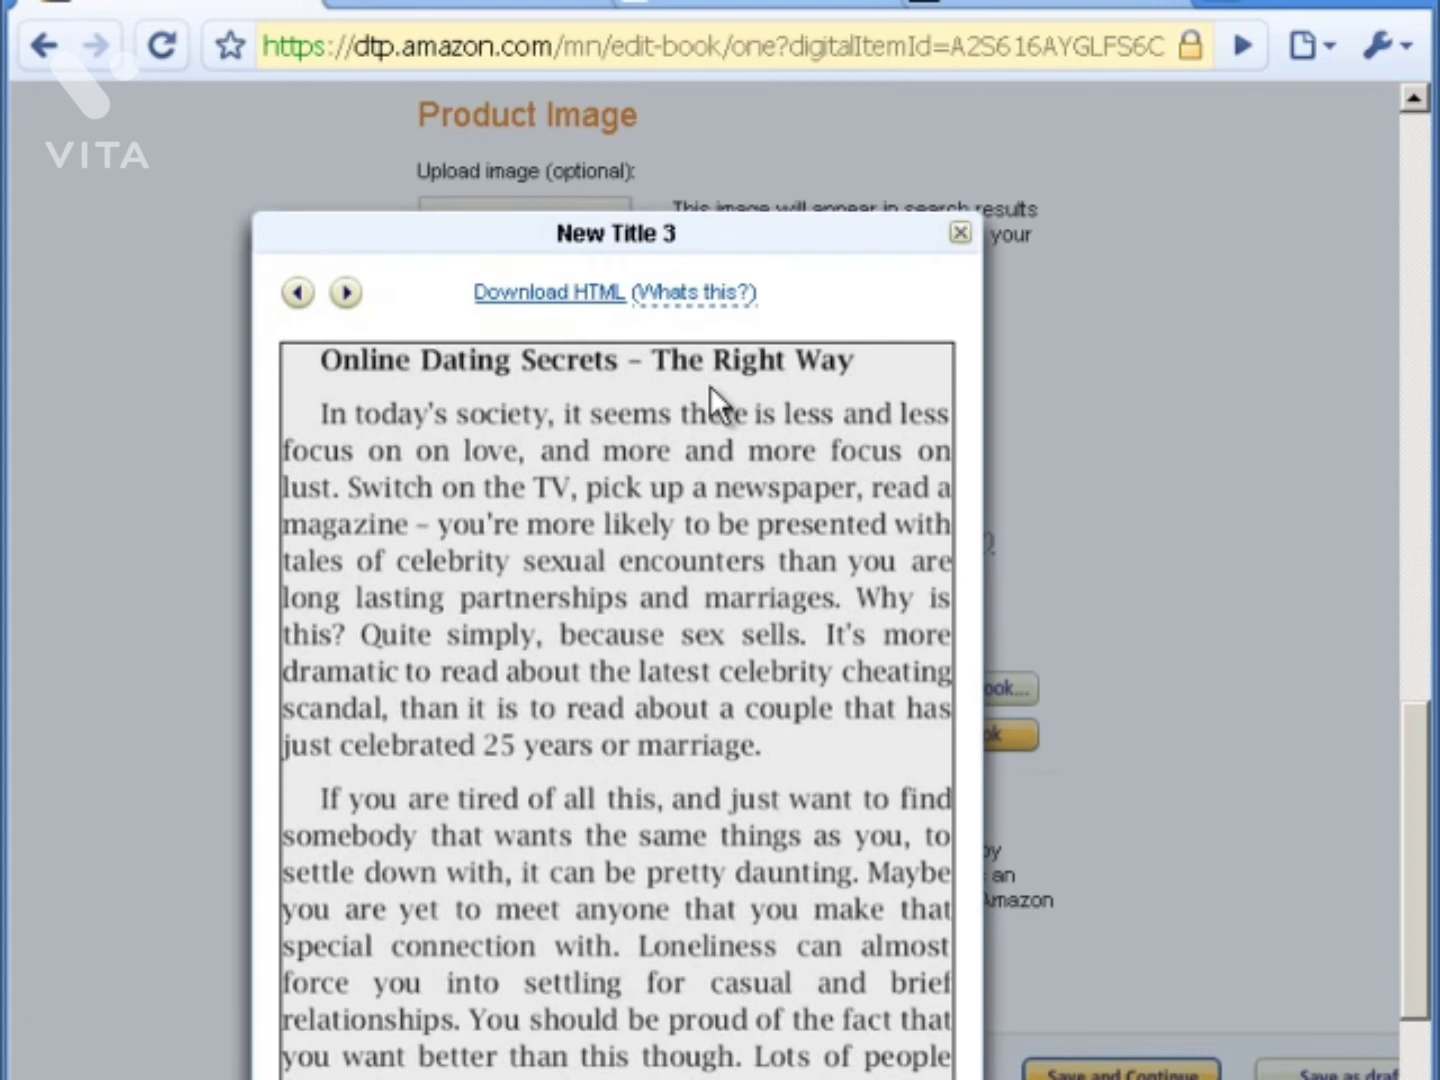
left_click(958, 236)
- Save the book details, continue to Rights & Pricing and review the content rights with worldwide rights kept selected
scroll(1004, 975, "down", 2)
left_click(1077, 904)
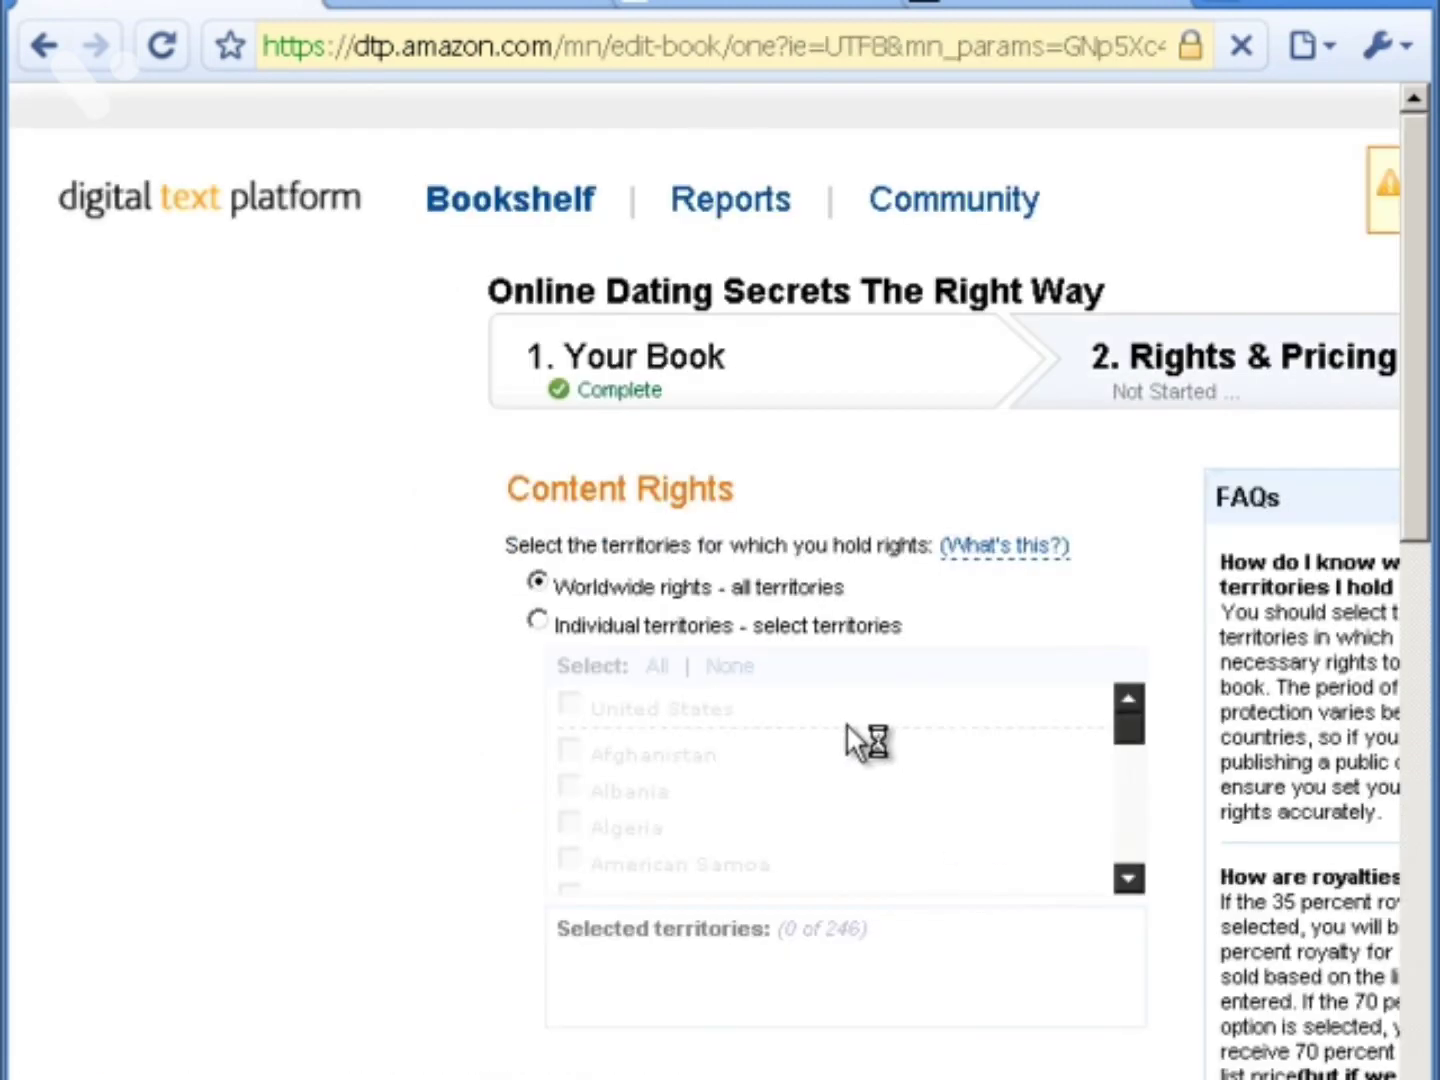
scroll(842, 708, "down", 2)
scroll(841, 709, "down", 2)
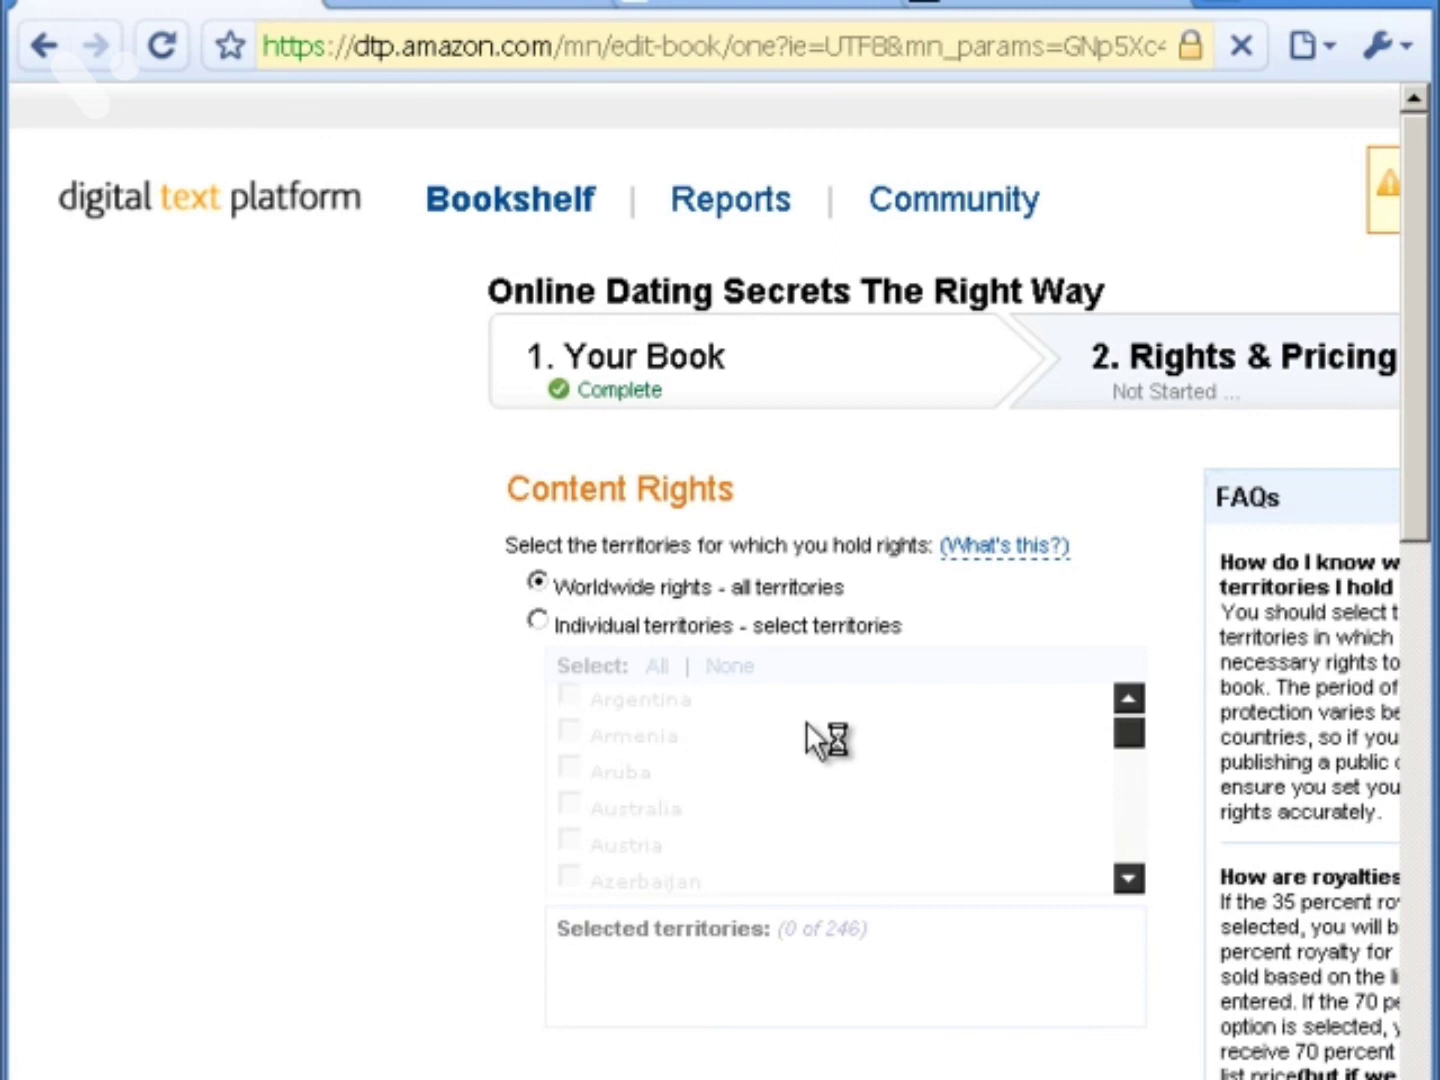
scroll(470, 759, "down", 2)
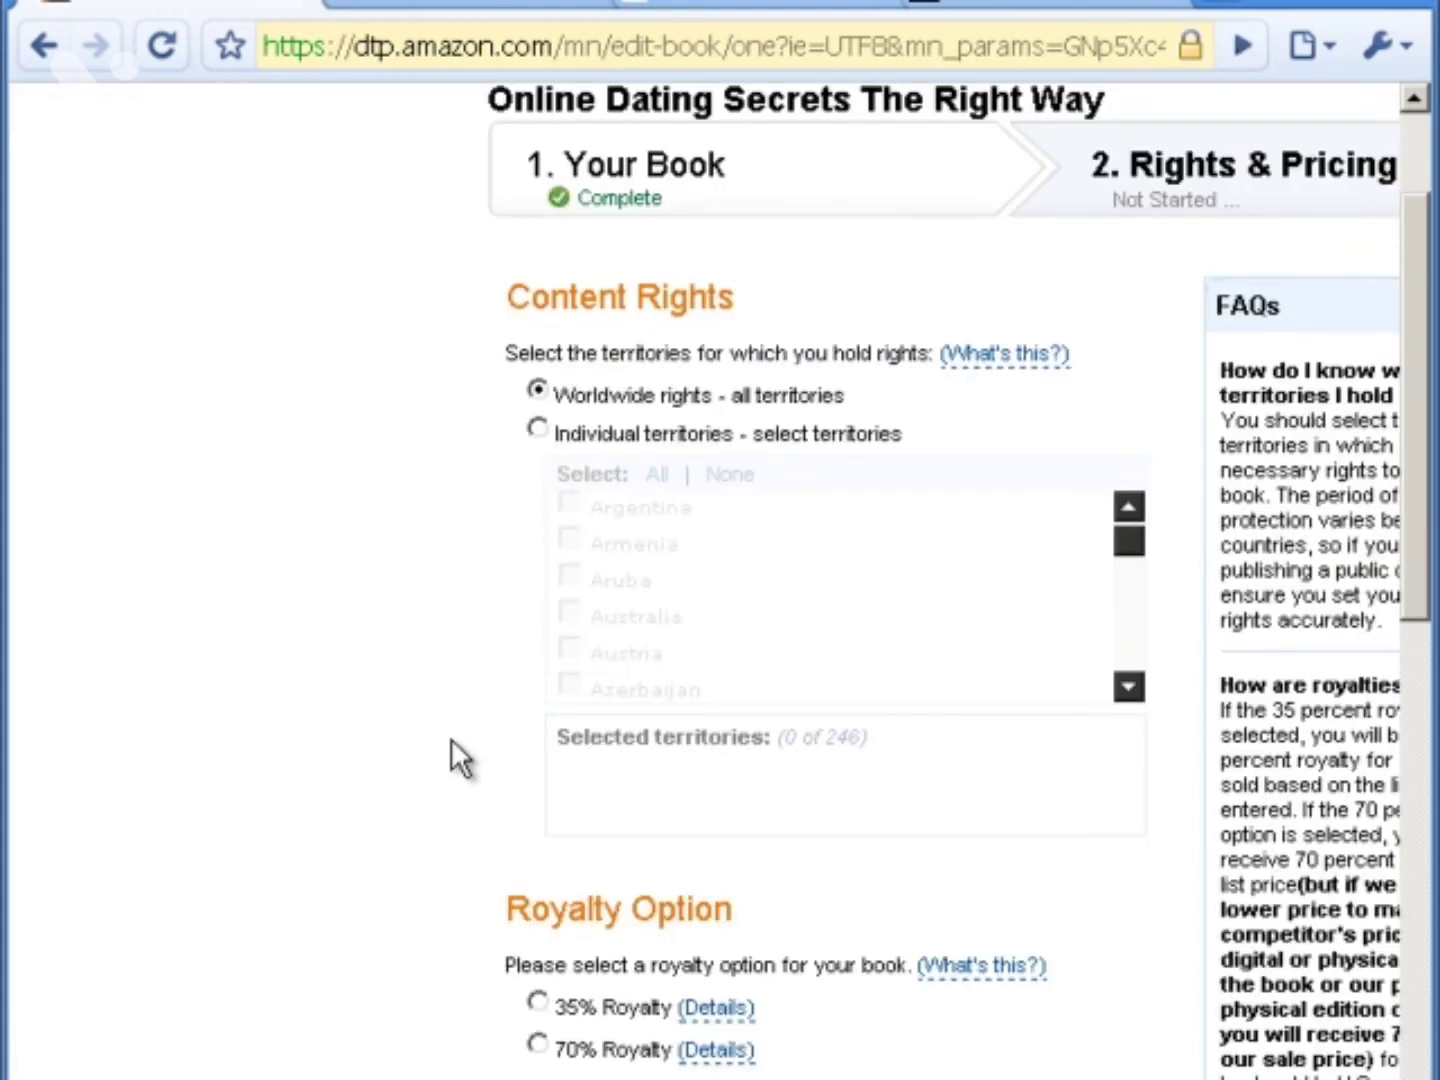
scroll(451, 738, "up", 2)
scroll(451, 738, "down", 2)
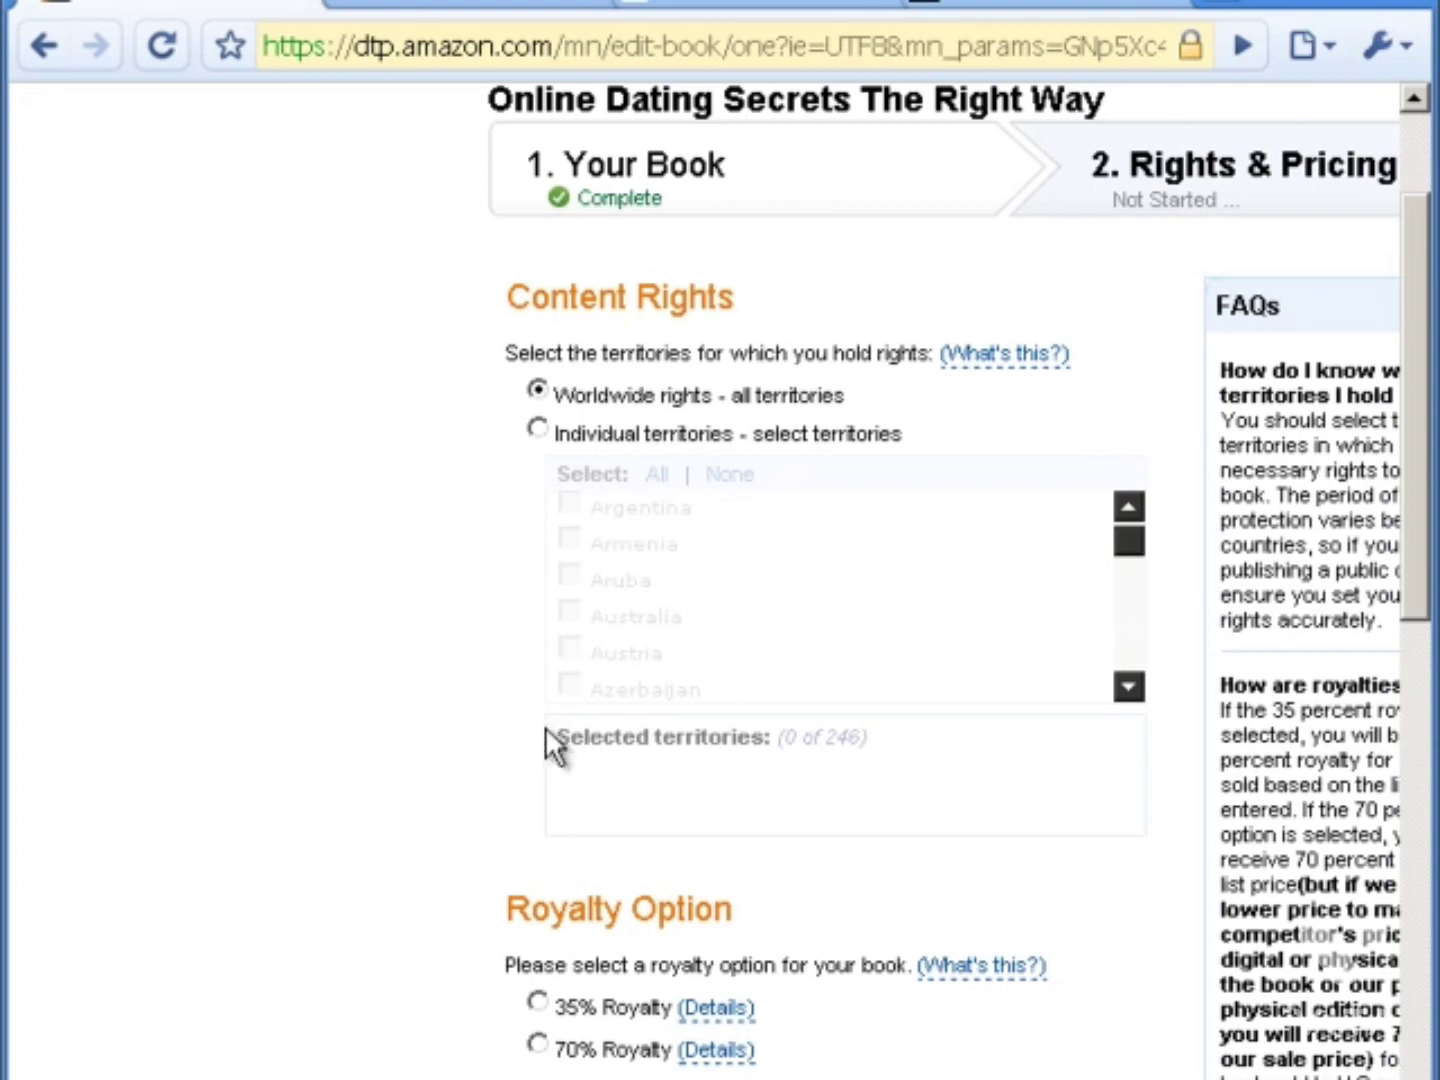
- Choose the 70% royalty option and set the Amazon.com list price to 9.99 USD, applying it to the royalty estimate
scroll(481, 770, "down", 3)
scroll(457, 765, "down", 2)
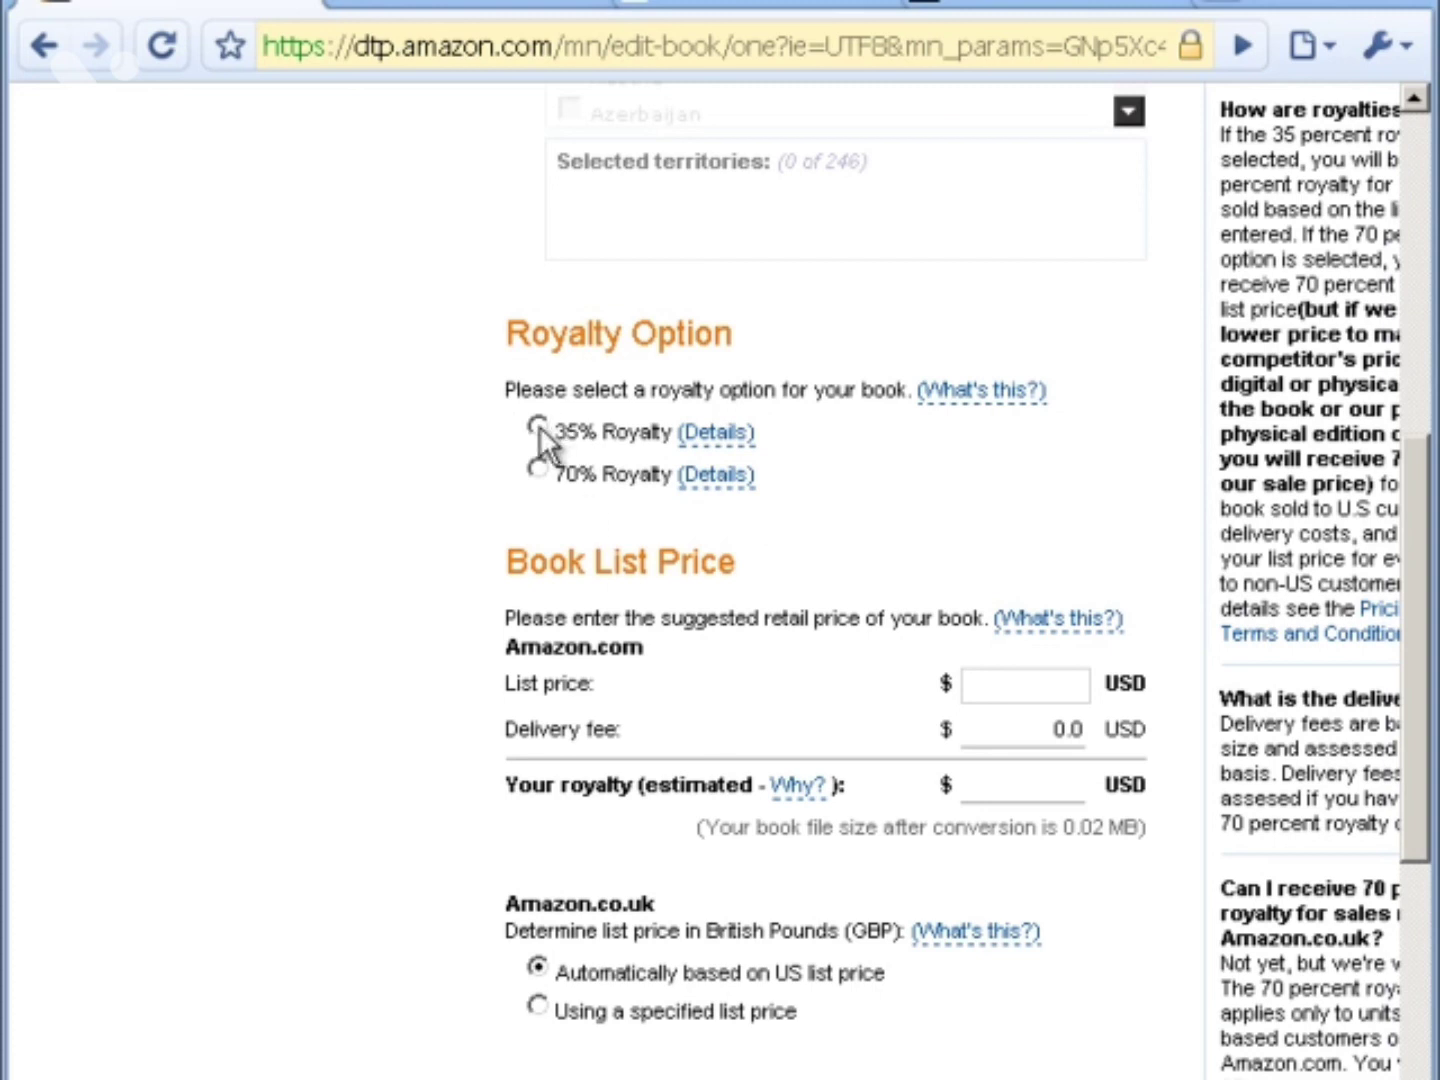
left_click(535, 468)
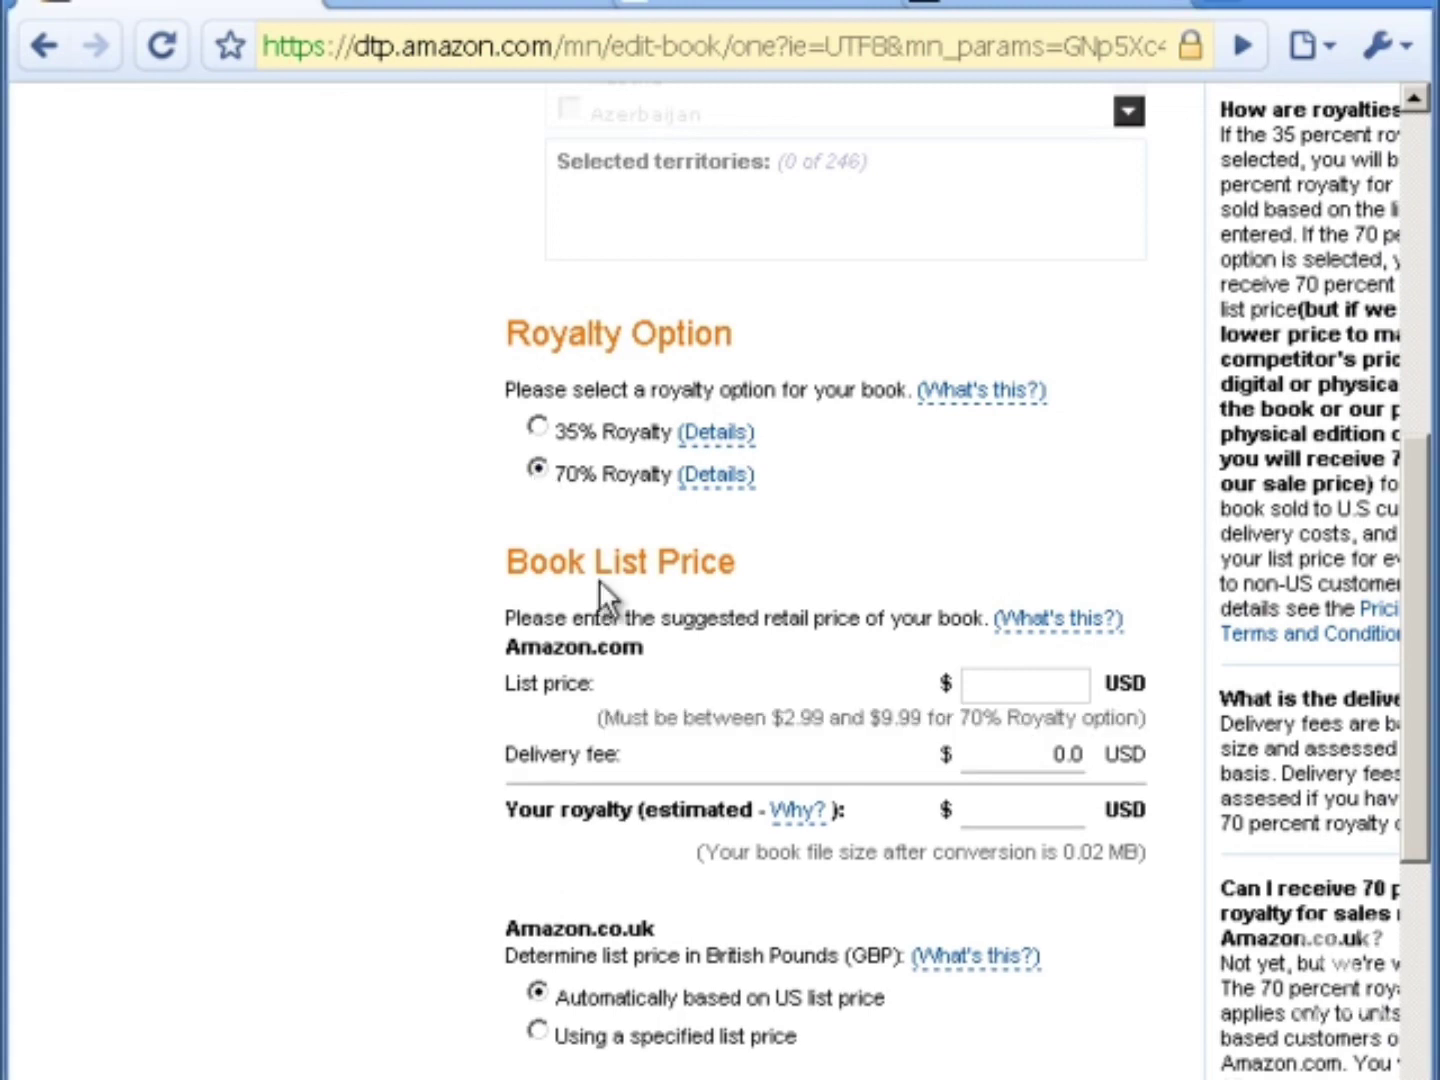
left_click(1037, 689)
type("9.99")
scroll(1035, 689, "down", 3)
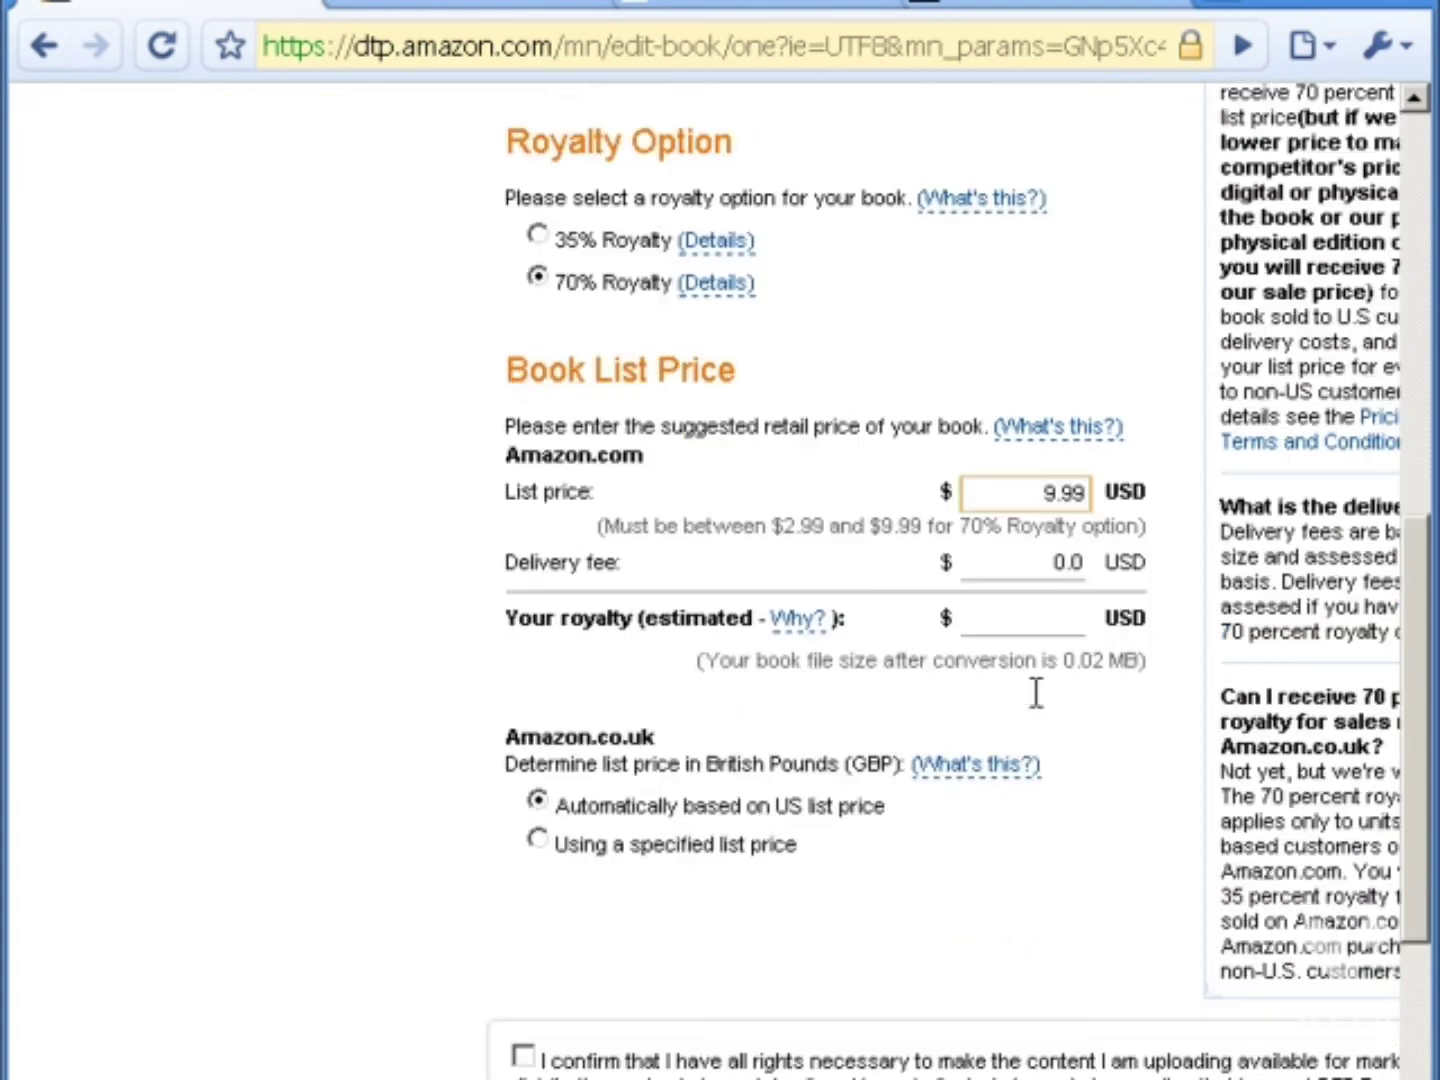
left_click(1058, 568)
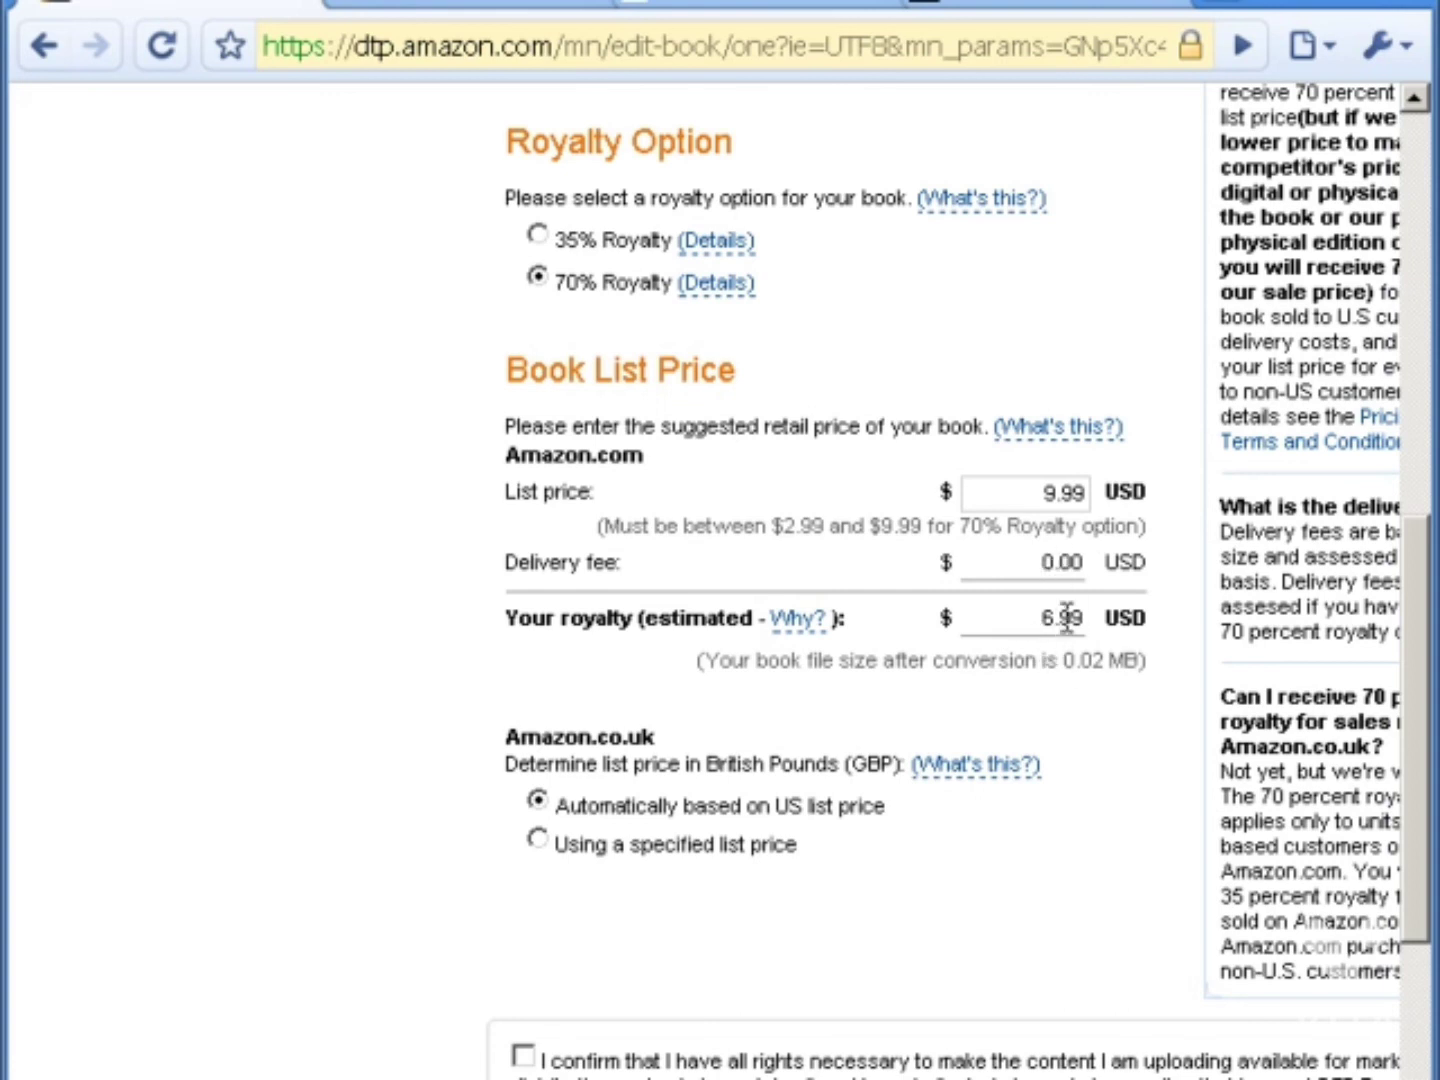
- Review the Amazon.co.uk pricing options, the rights confirmation and the completed Rights & Pricing page
scroll(1069, 653, "down", 2)
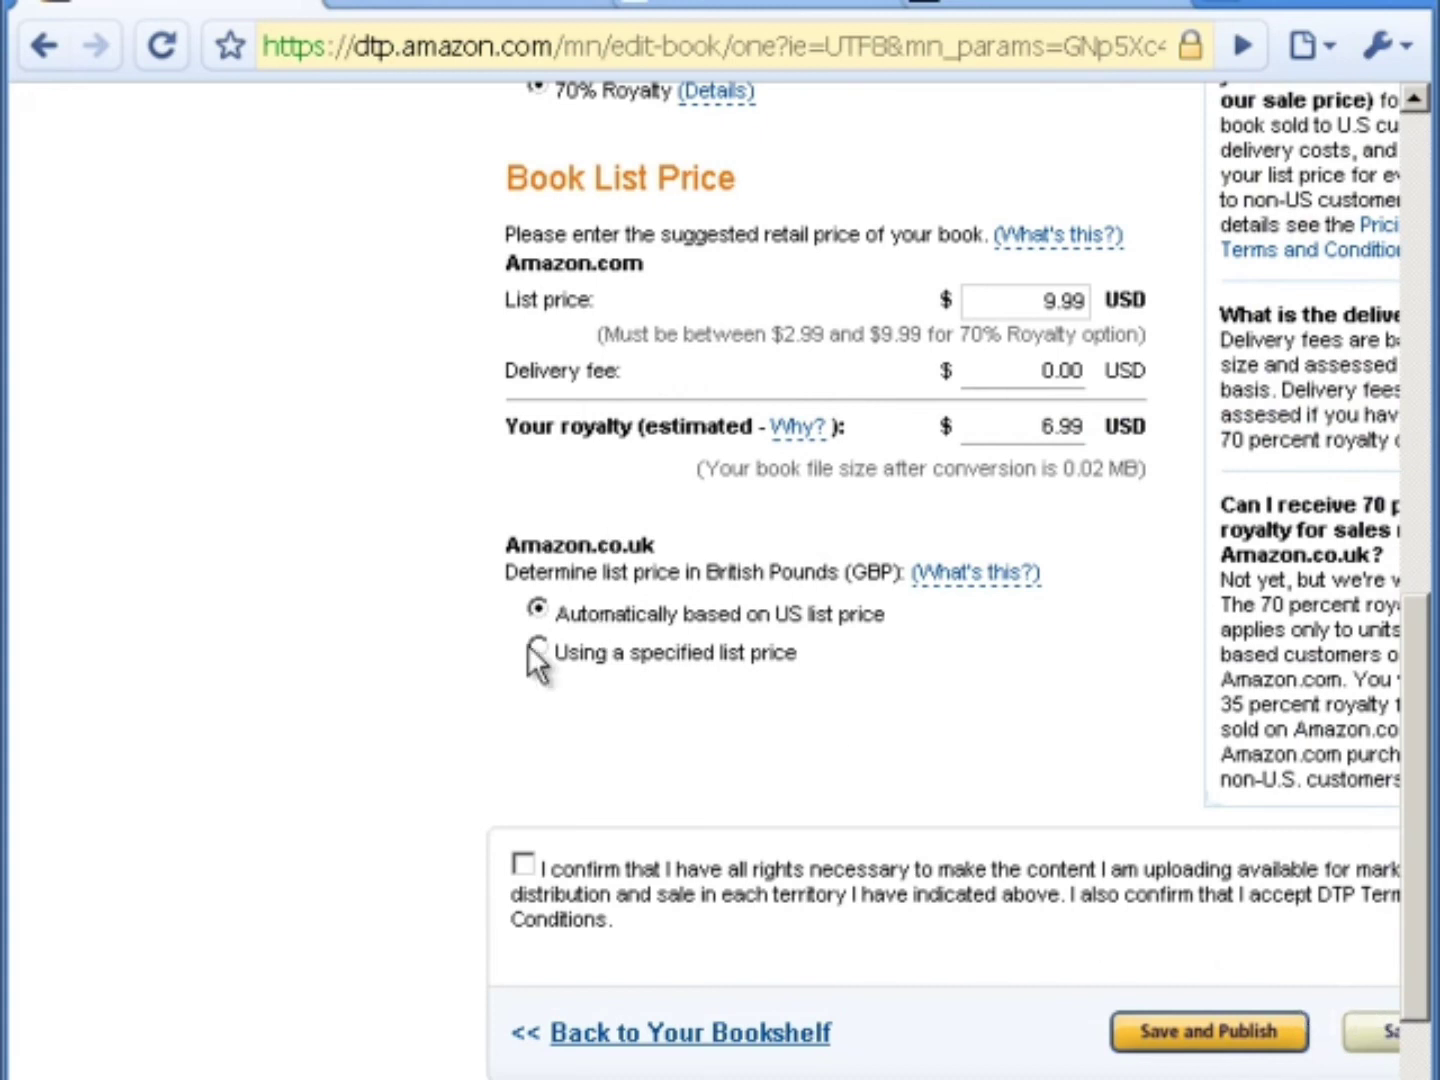
scroll(527, 644, "down", 2)
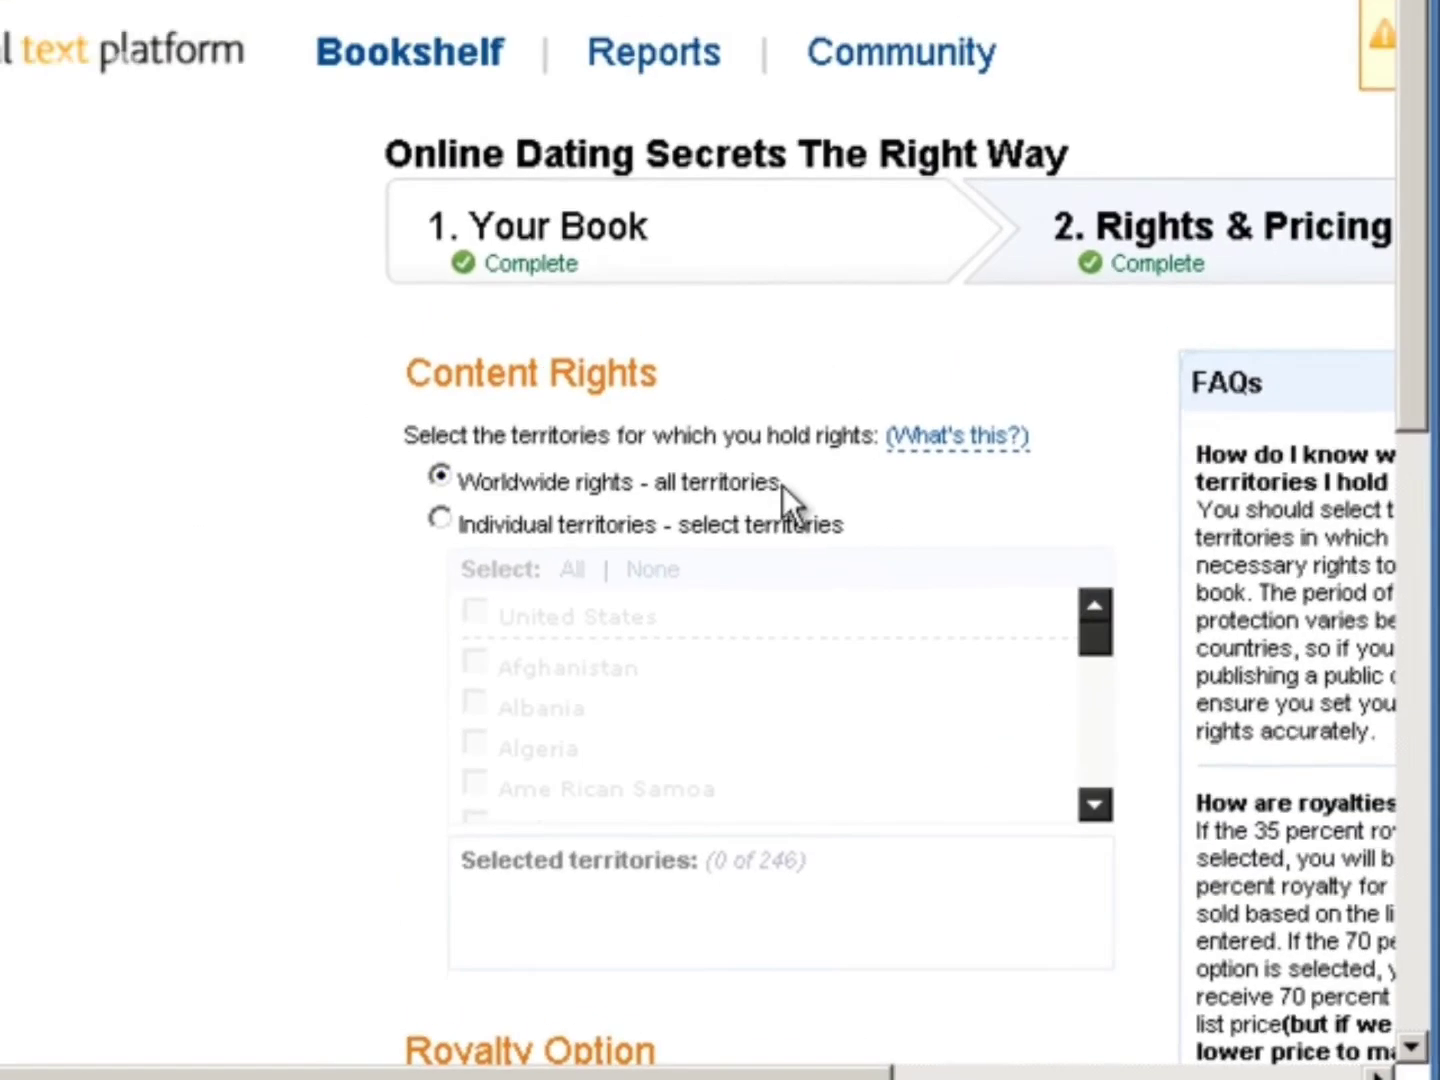
scroll(849, 604, "down", 2)
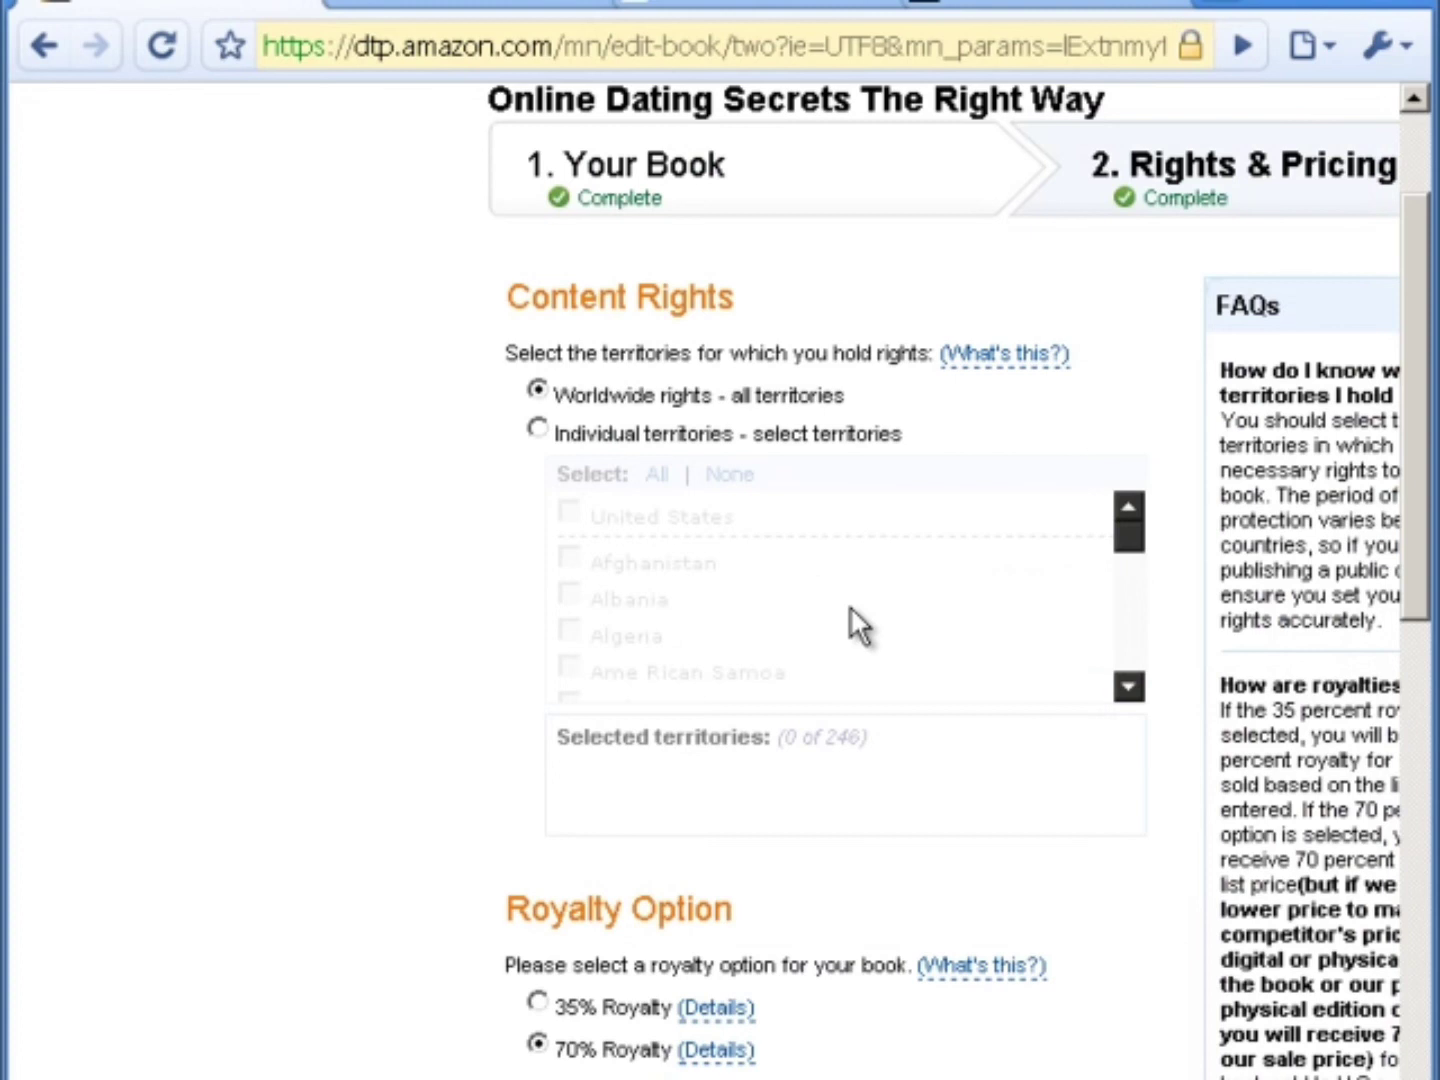